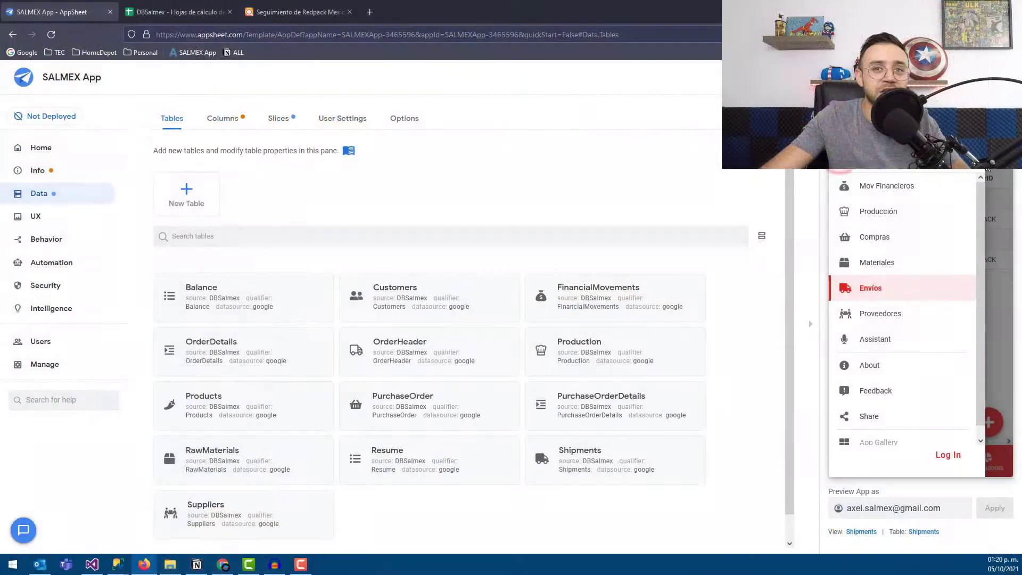
Open shipment SH-0003 from the Envios list in the preview and scroll to its details.
click(999, 176)
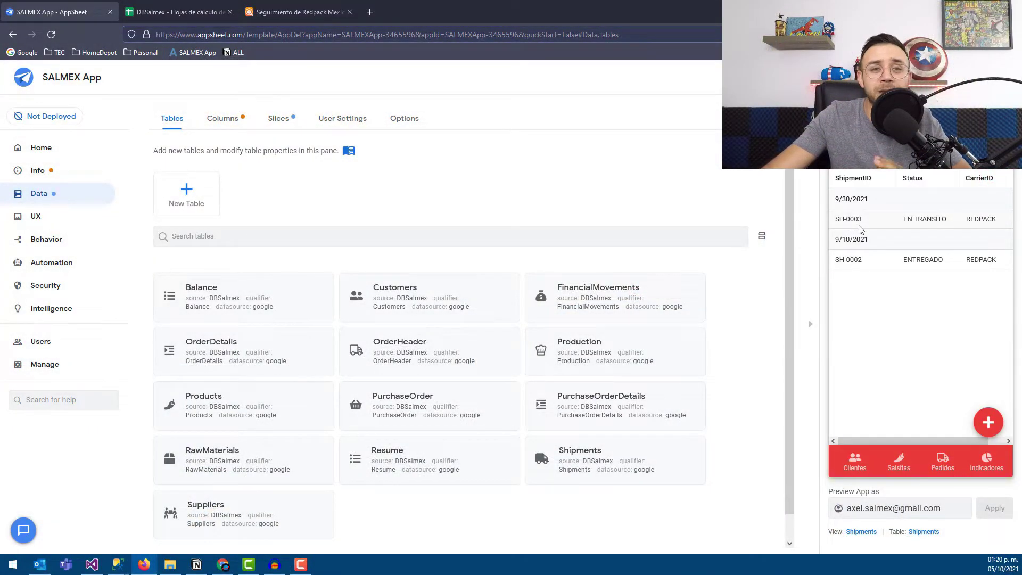
click(862, 223)
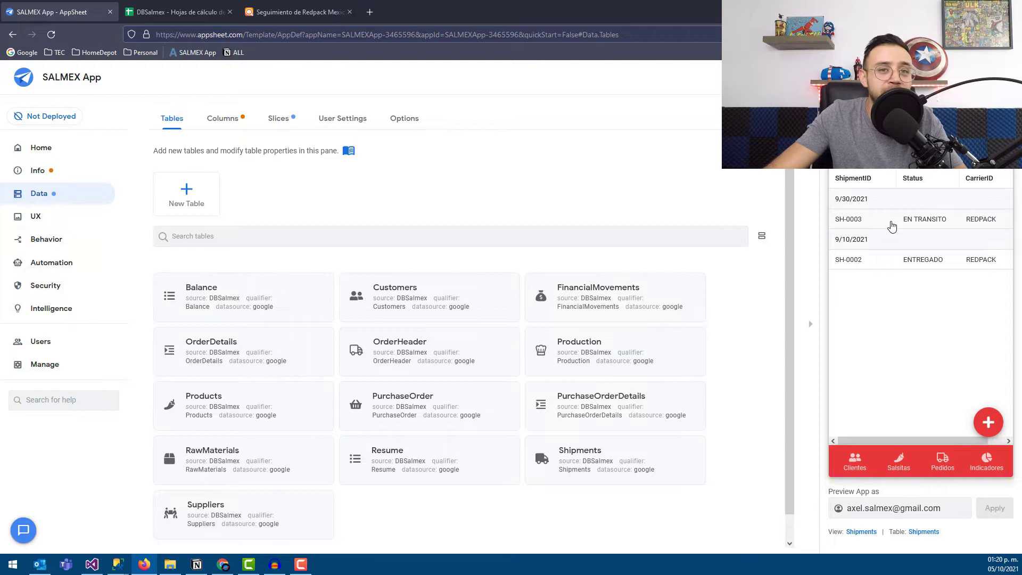
click(892, 227)
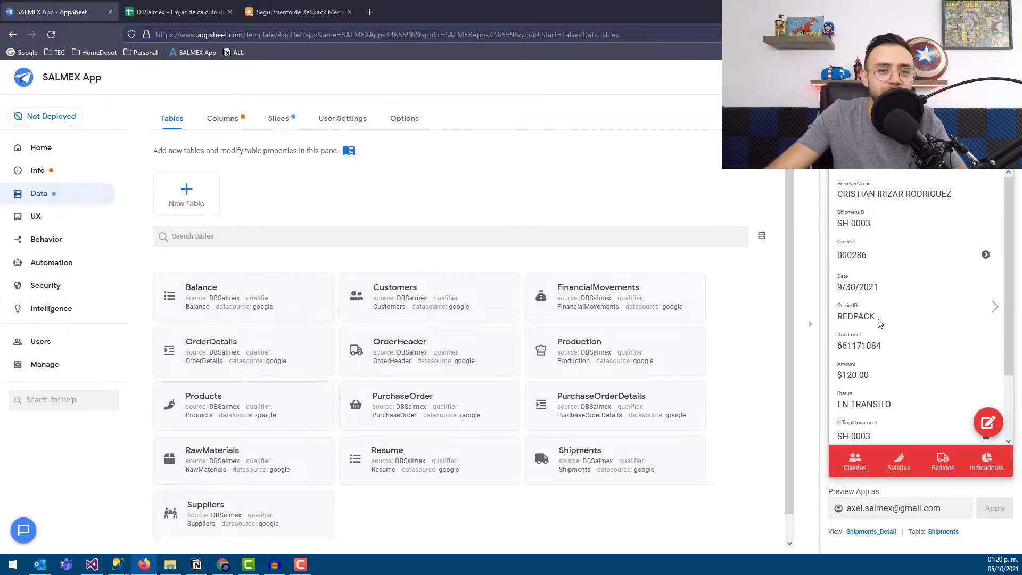
scroll(879, 324, down, 2)
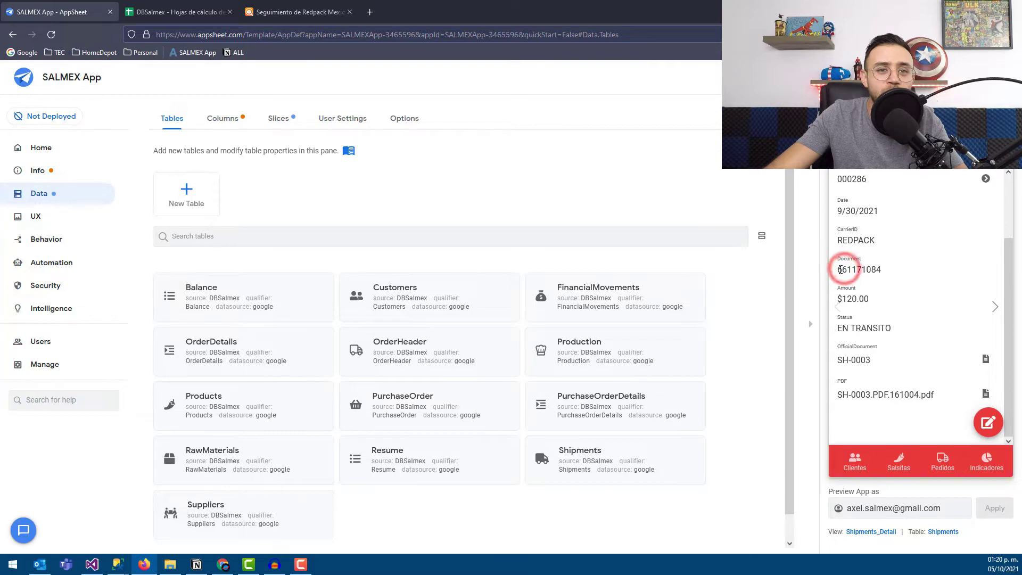
Copy SH-0003's Document tracking number to the clipboard.
drag(844, 269, 880, 271)
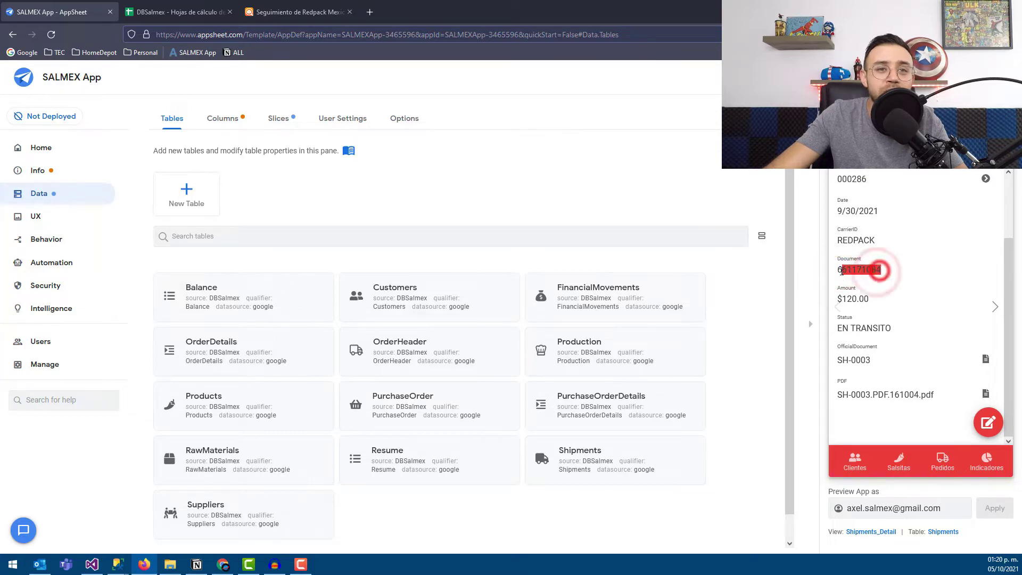
double_click(852, 274)
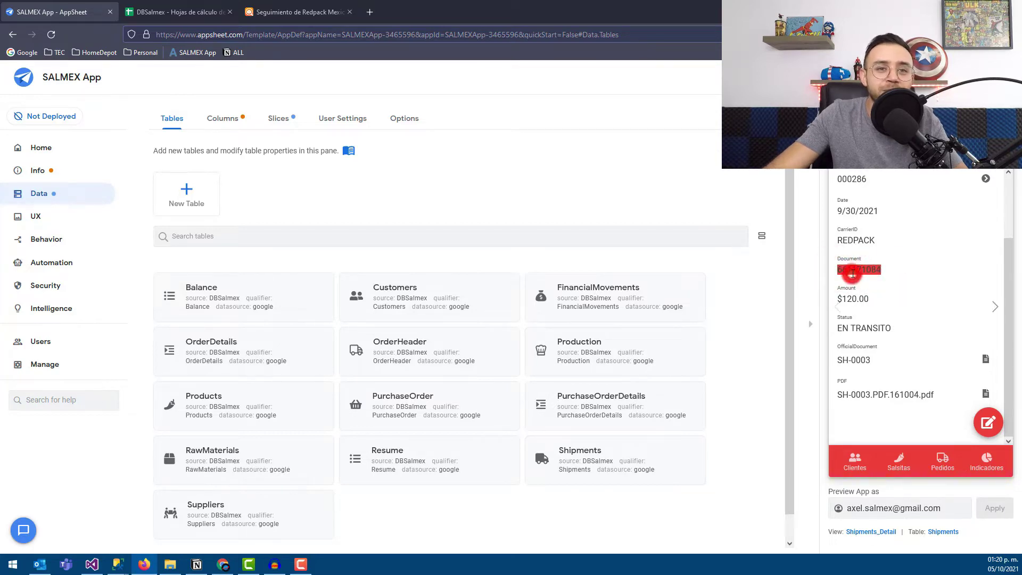
right_click(852, 274)
click(857, 279)
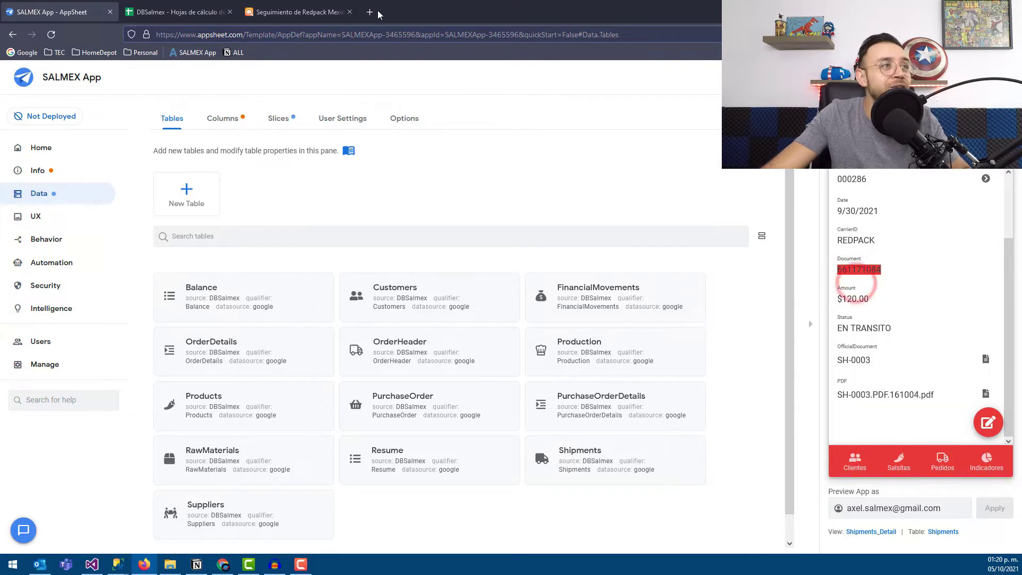
Open the Redpack website in a new browser tab.
click(370, 12)
text(red)
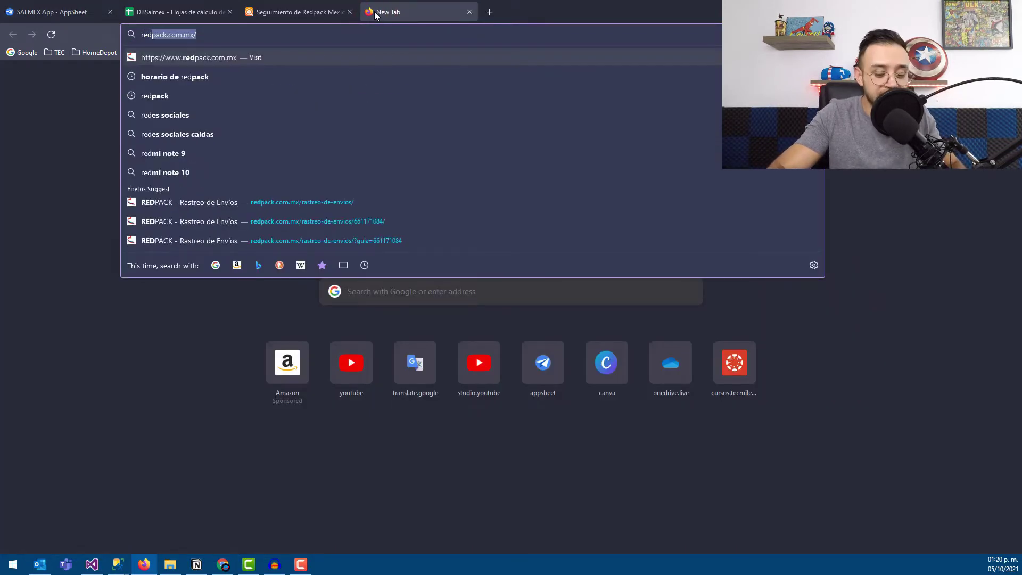
key(Return)
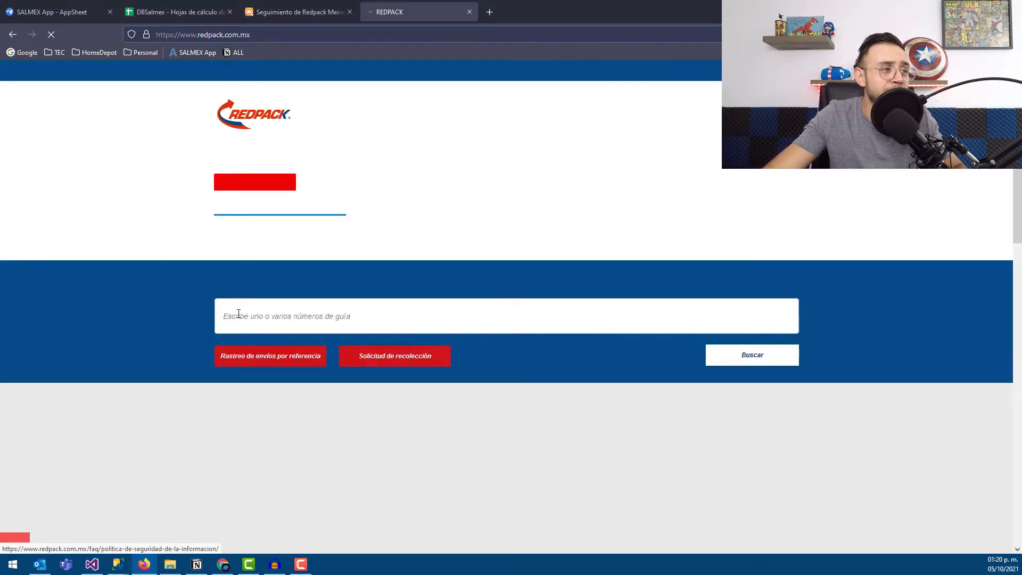
Search Redpack for the copied tracking number and expand then collapse Detalle del paquete.
click(243, 317)
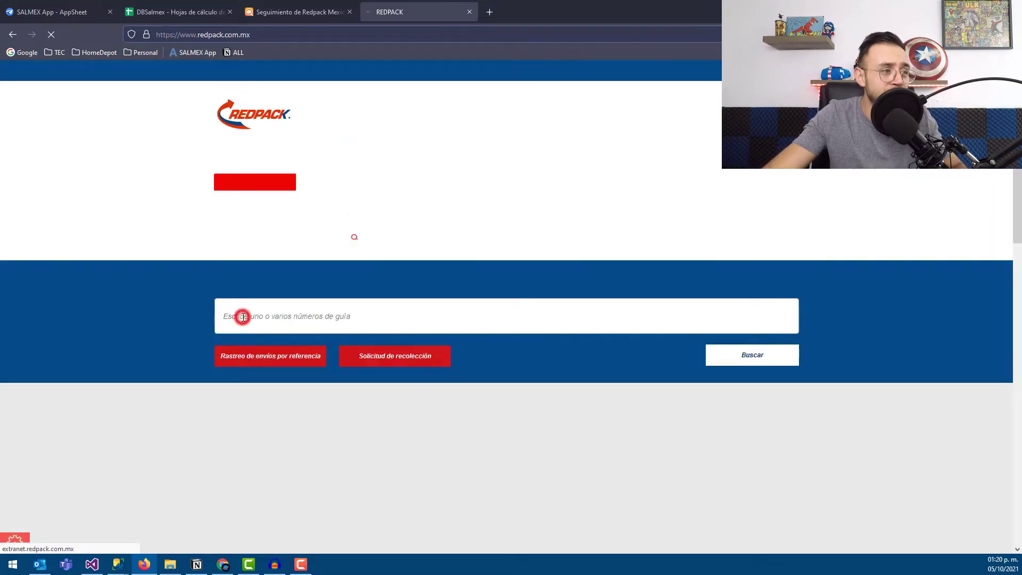
key(ctrl+v)
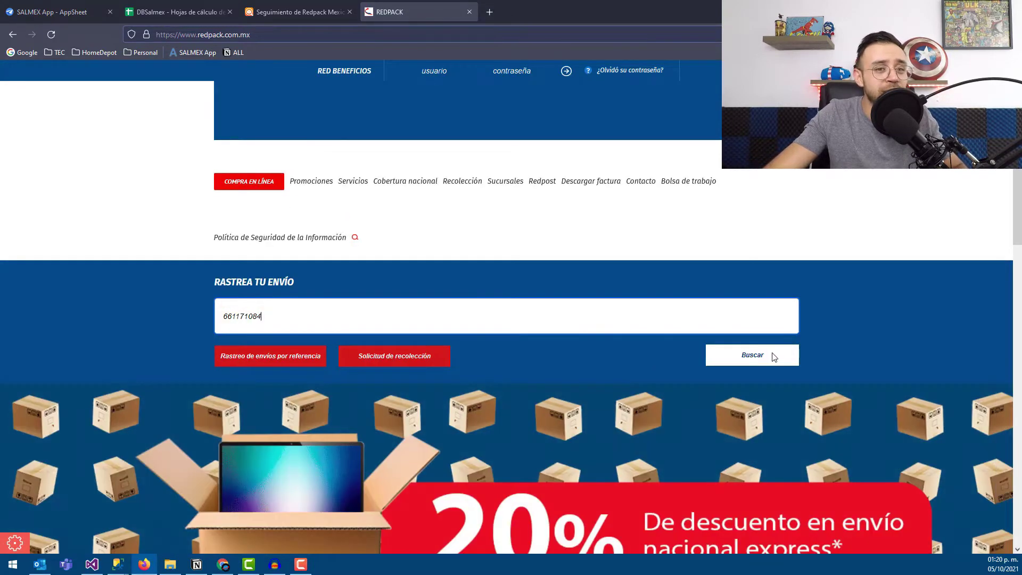
click(772, 353)
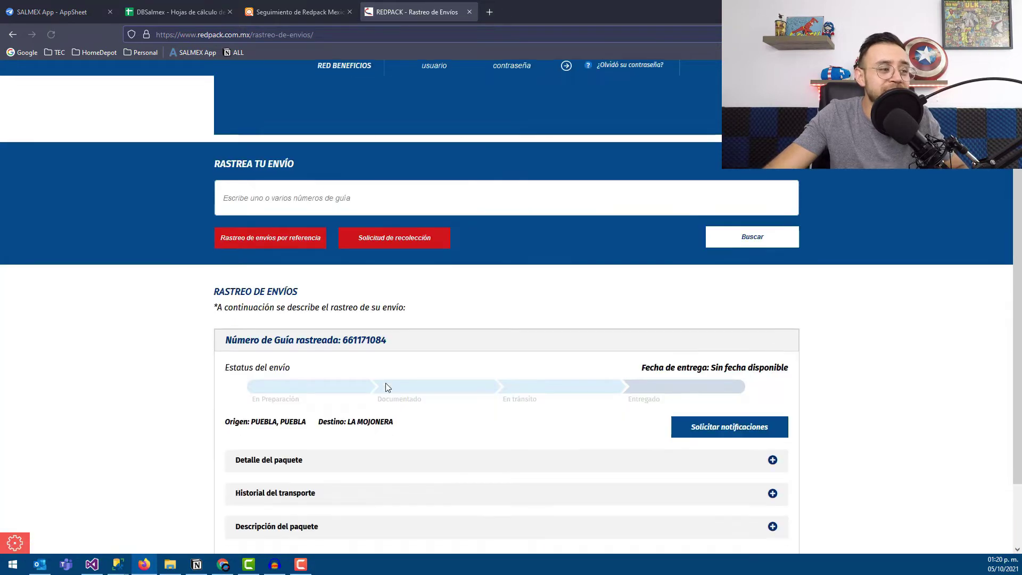
scroll(391, 393, down, 2)
click(400, 394)
click(395, 393)
Compare the DBSalmex Shipments sheet with the TrackingMore and Redpack tabs, then return to SALMEX App.
click(200, 8)
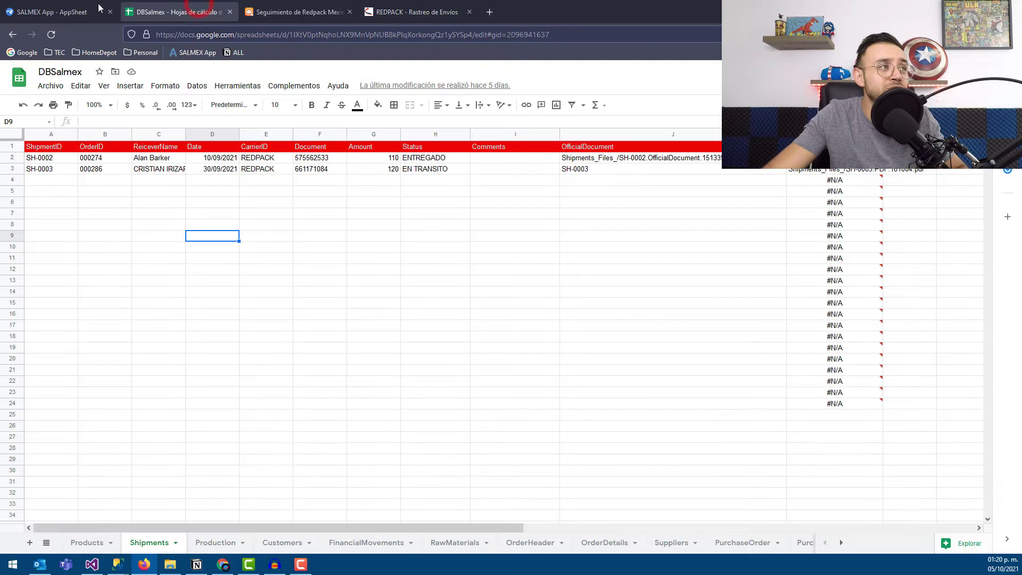
click(99, 7)
click(287, 6)
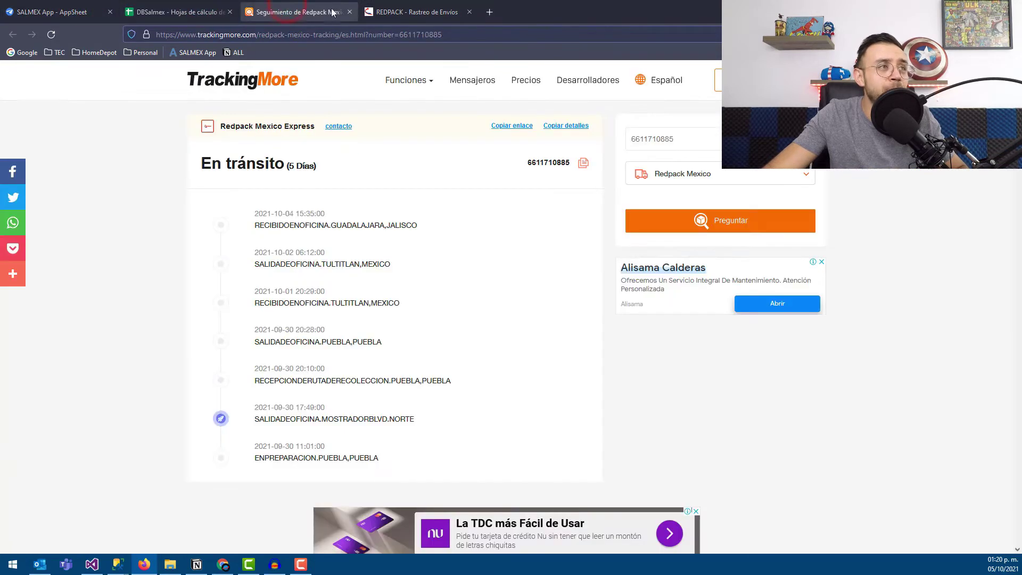
click(415, 11)
click(174, 6)
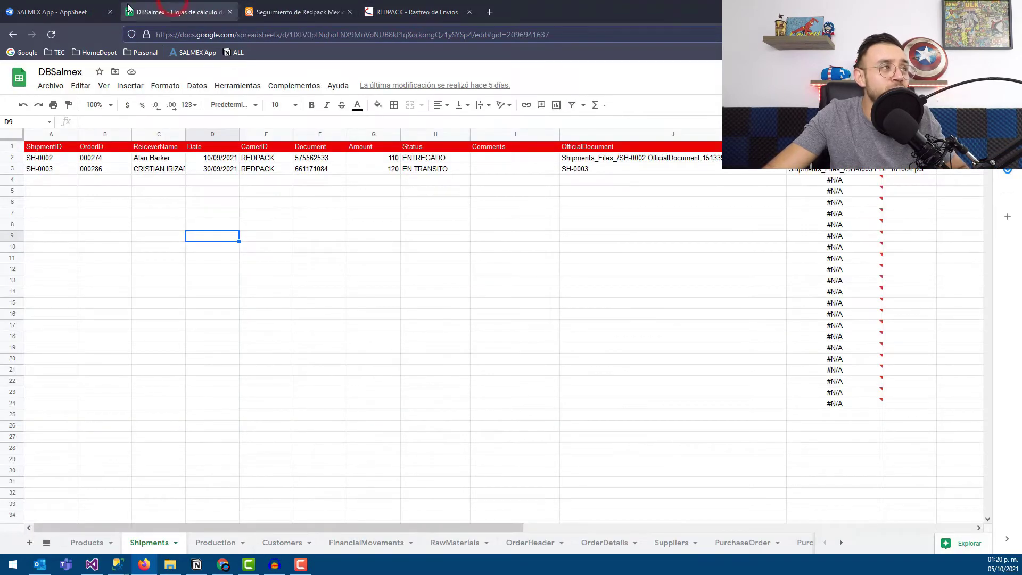
click(74, 10)
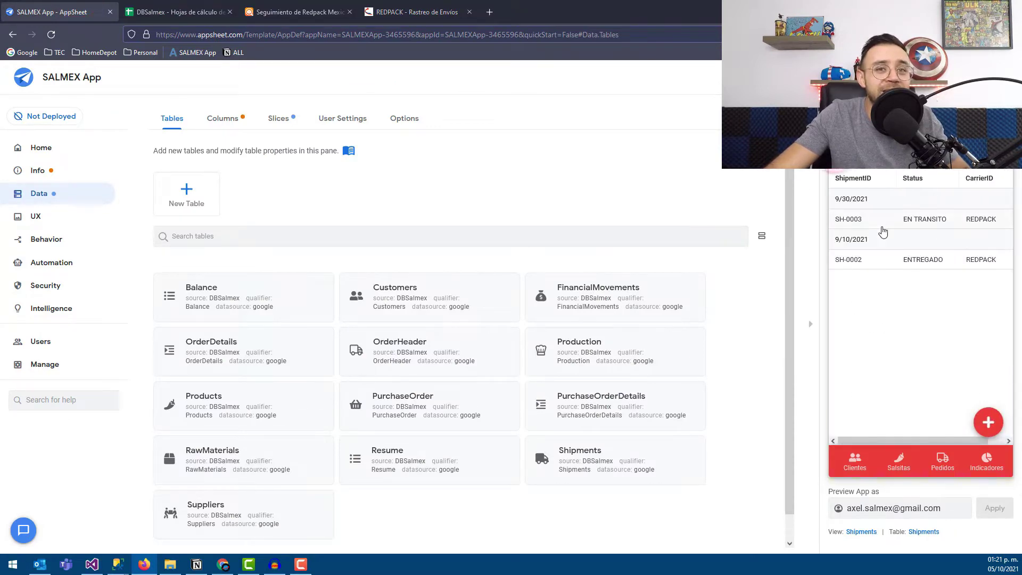
Recheck SH-0003 in the preview and the TrackingMore page, then return to the AppSheet editor.
click(882, 227)
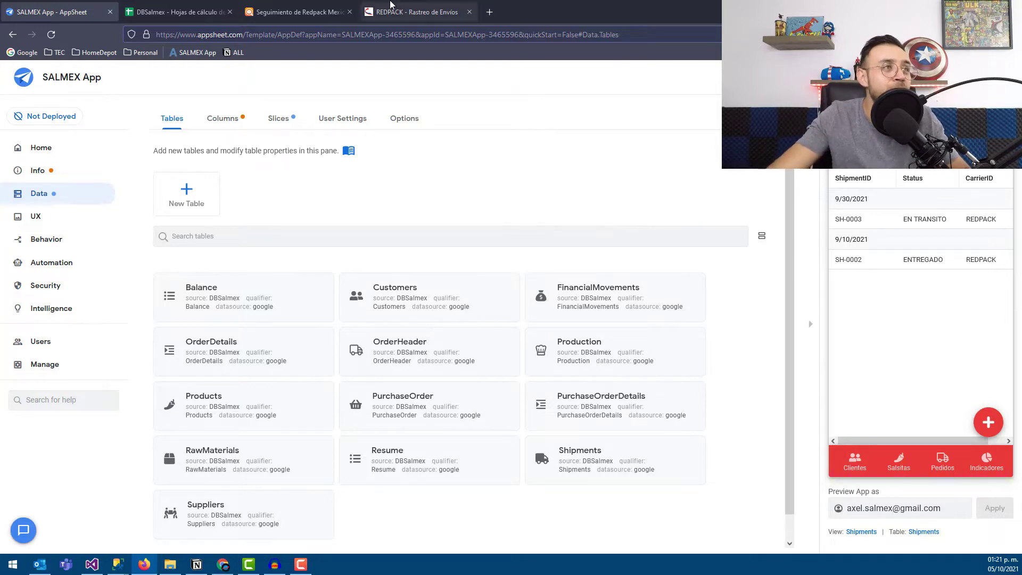
click(314, 6)
click(75, 5)
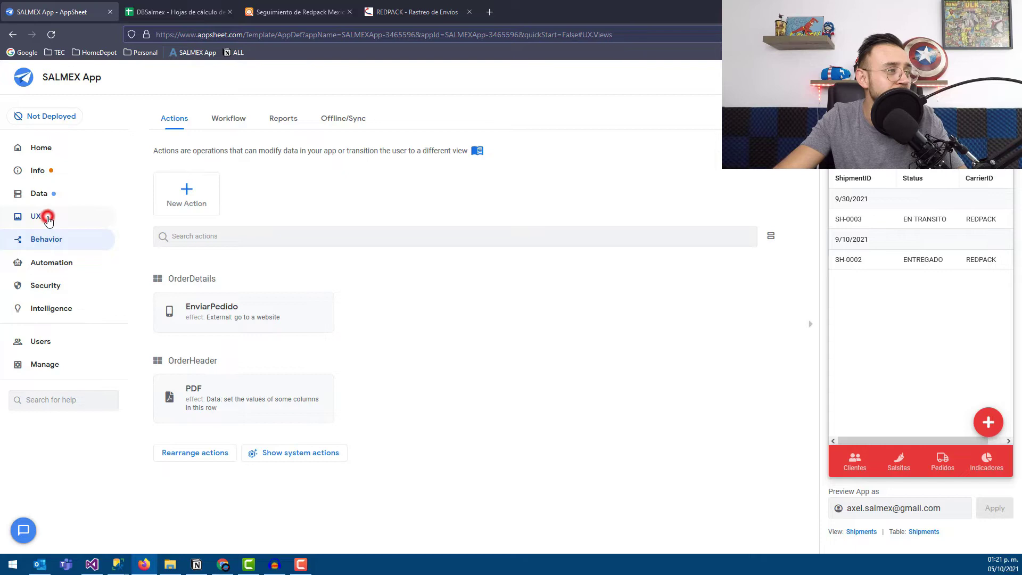
Create a new action under Behavior and rename it Monitoreo.
click(48, 218)
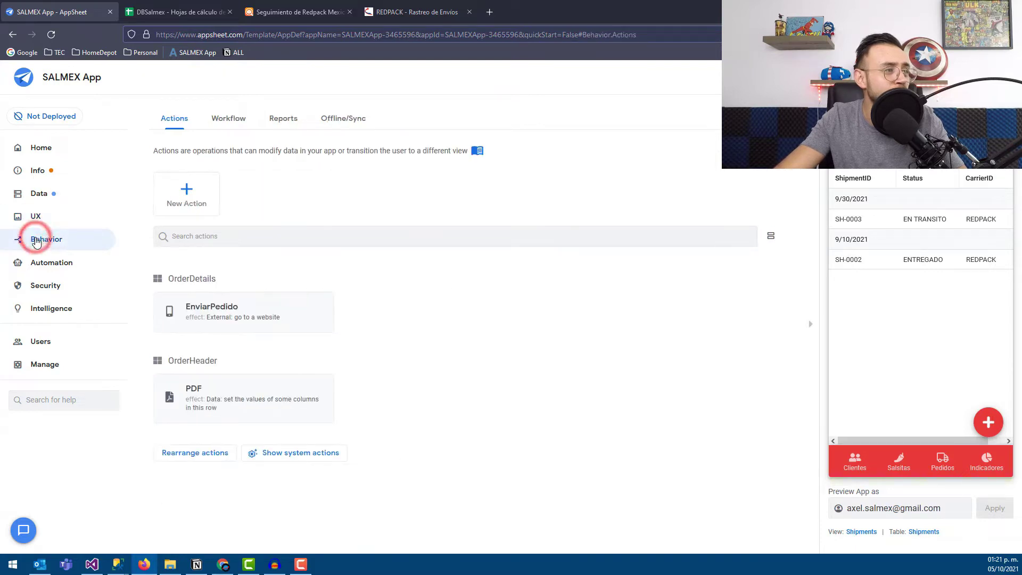
click(50, 217)
click(49, 240)
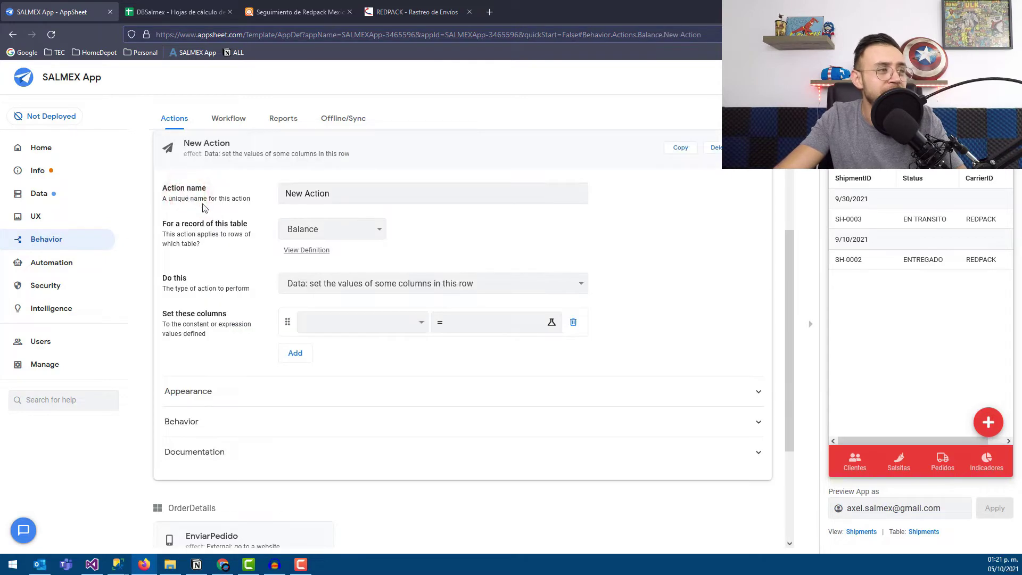
click(351, 194)
triple_click(388, 192)
click(337, 195)
triple_click(365, 196)
text(Monitoreo)
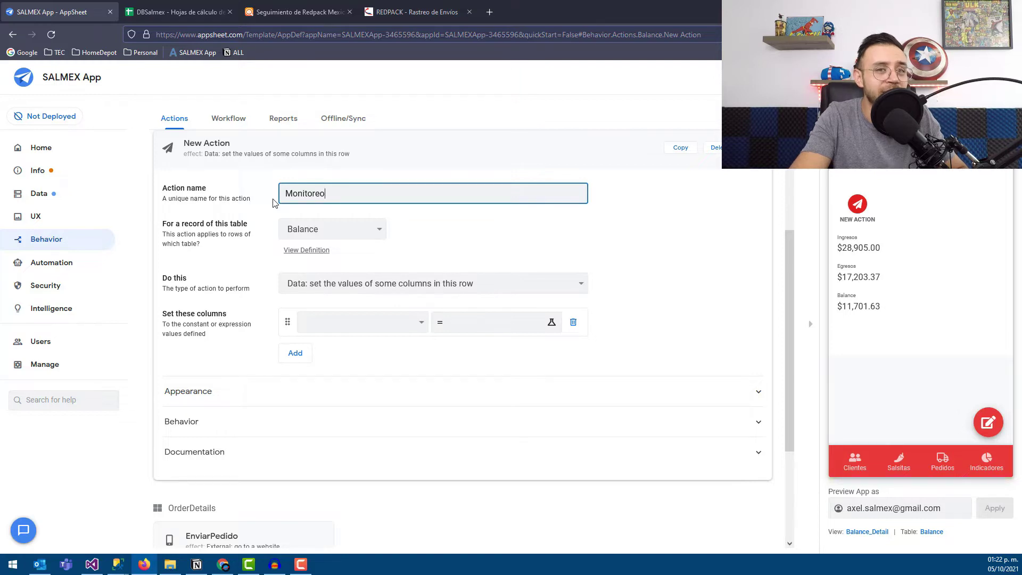
Apply Monitoreo to the Shipments table and reopen SH-0003 in the preview.
click(350, 234)
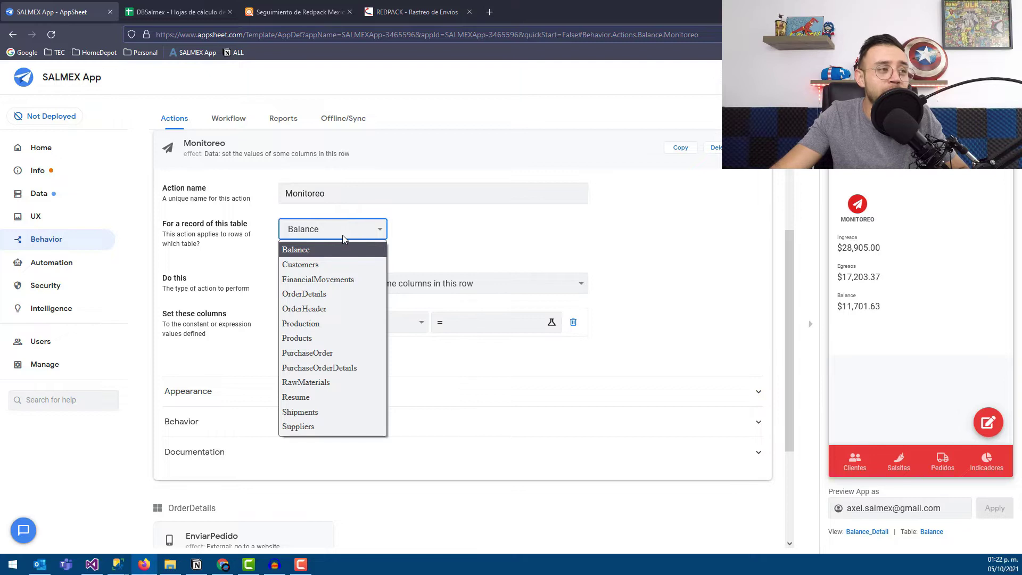
click(317, 412)
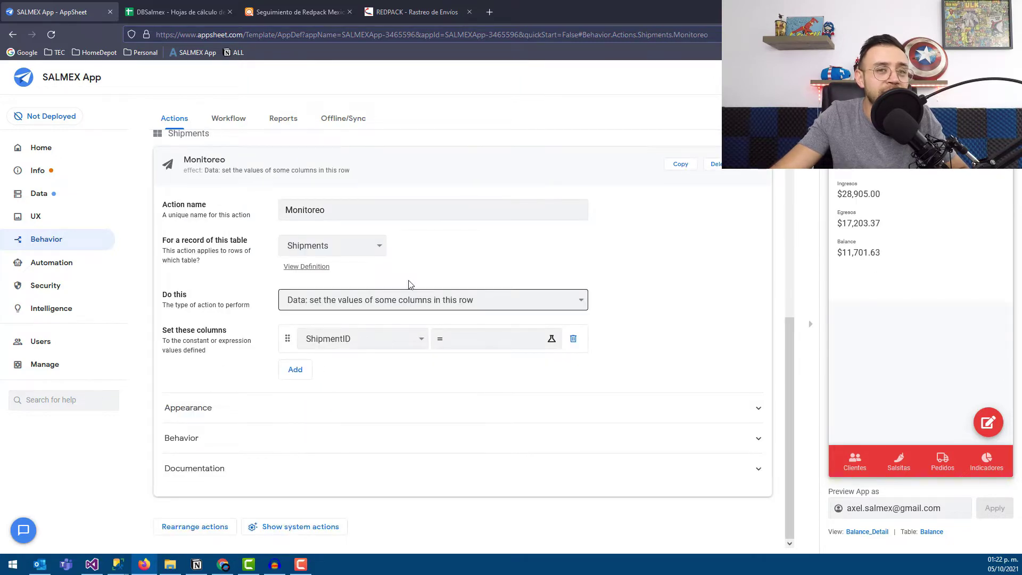
click(840, 155)
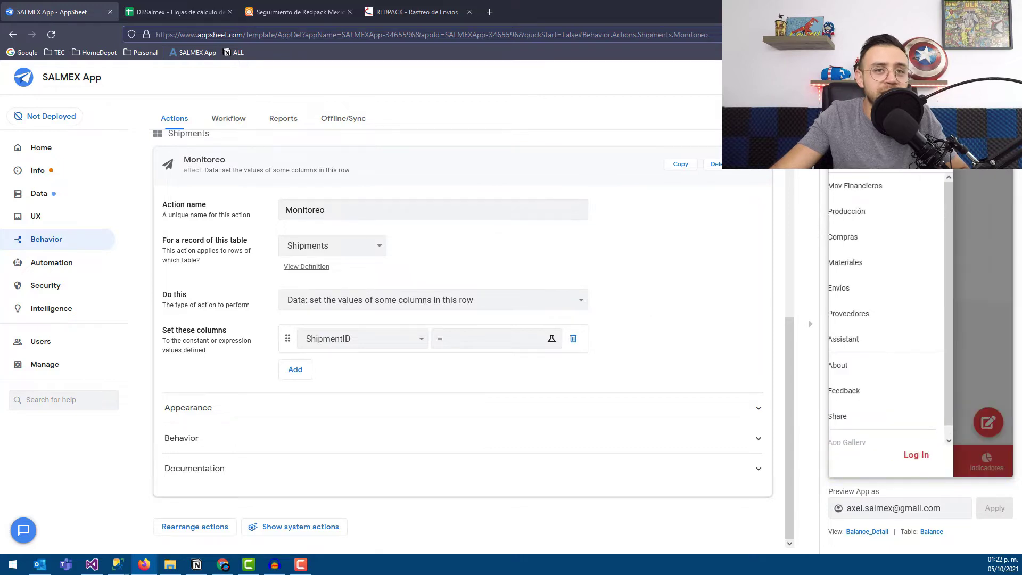
click(857, 288)
click(888, 217)
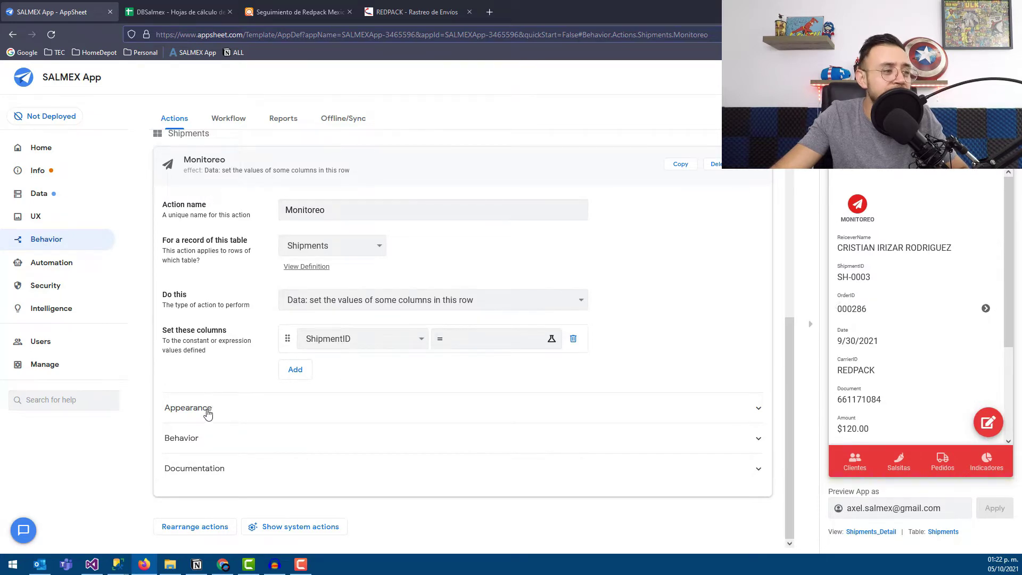
Search icons for "shi" and set Monitoreo's action icon to the outline truck.
click(206, 414)
click(341, 461)
text(s)
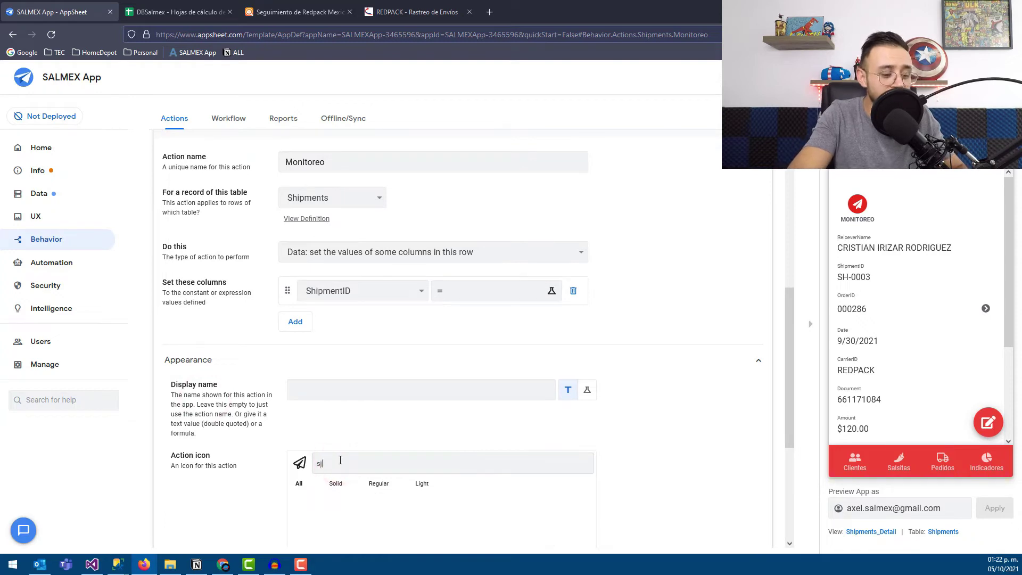
text(hi)
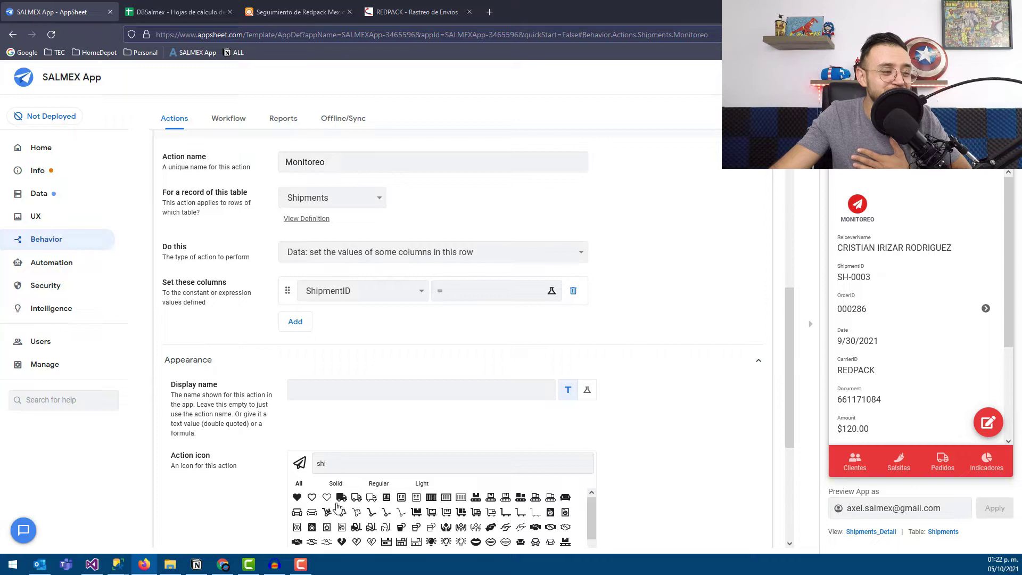
click(343, 500)
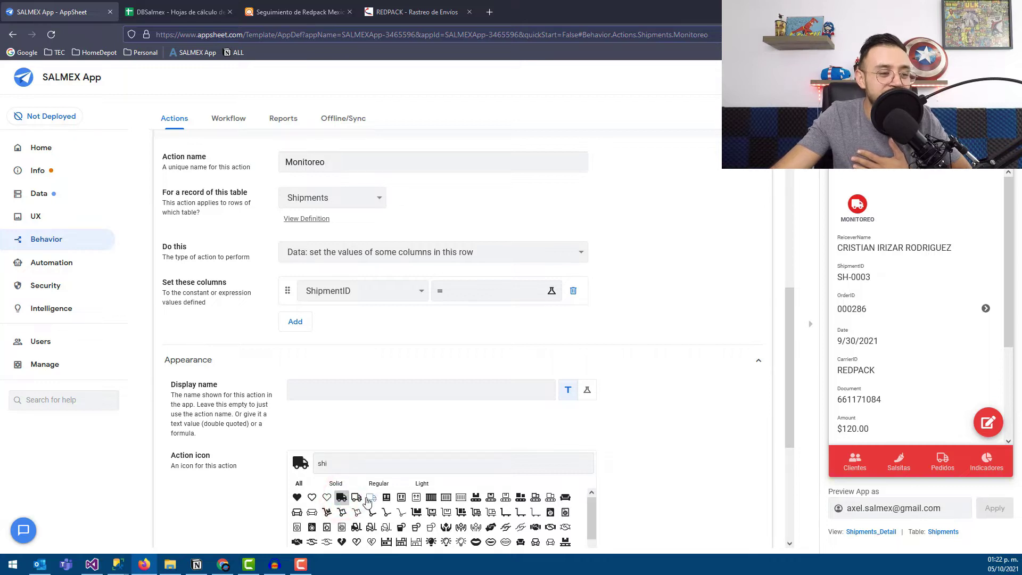
click(361, 497)
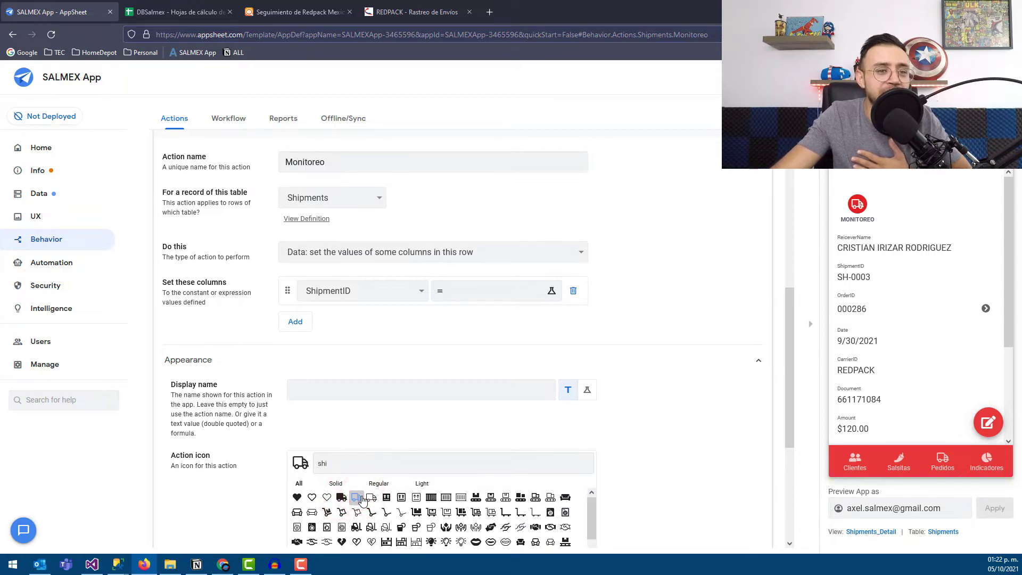
Try each Prominence option and settle on Display overlay for Monitoreo.
scroll(430, 433, down, 2)
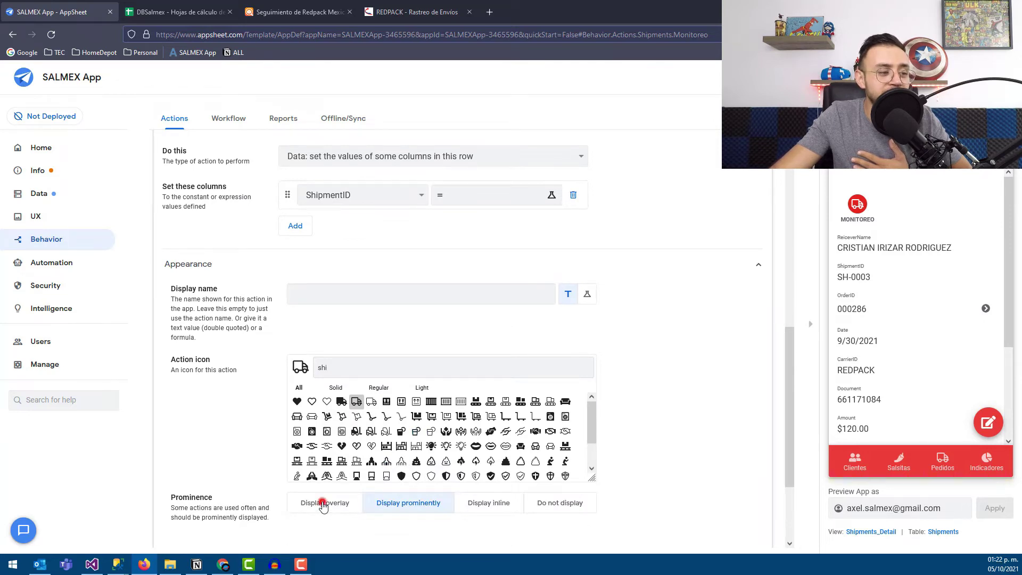
click(323, 504)
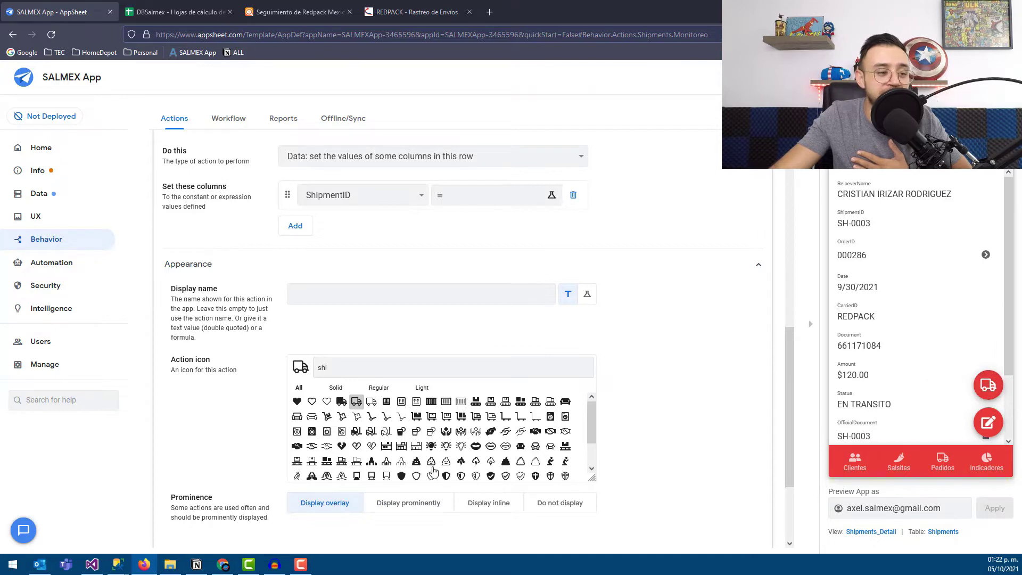
click(413, 506)
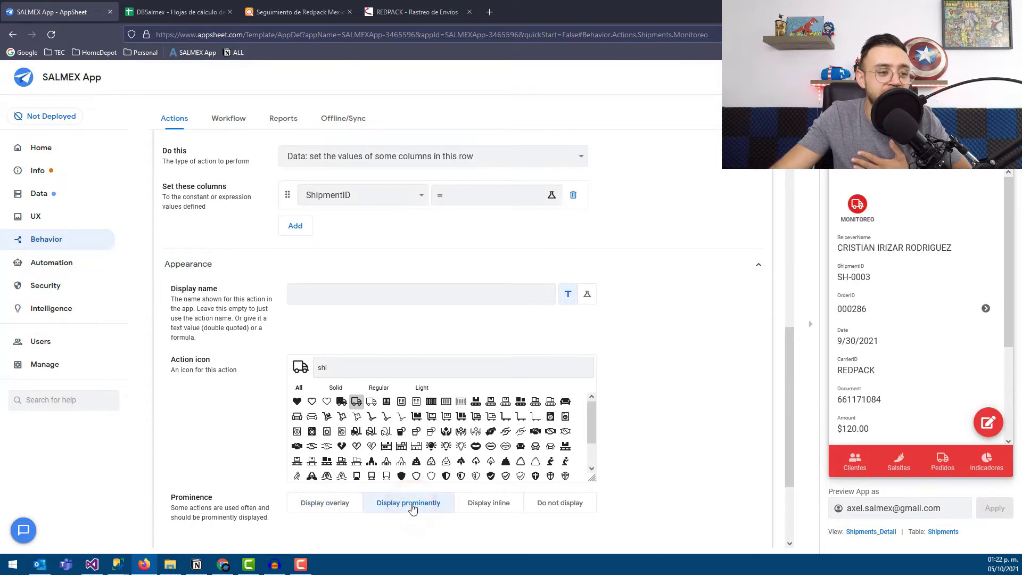
click(466, 509)
click(563, 509)
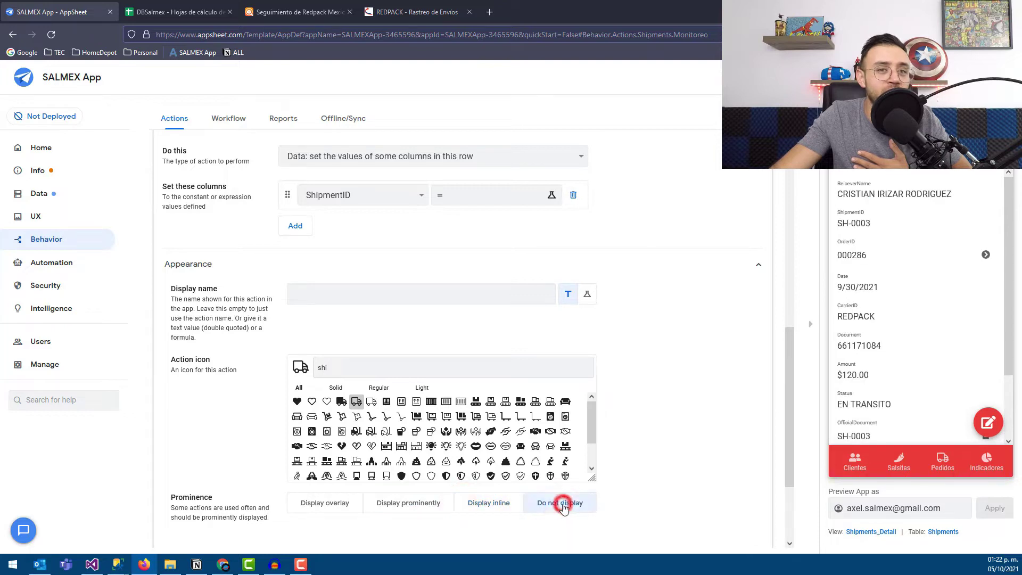
click(379, 504)
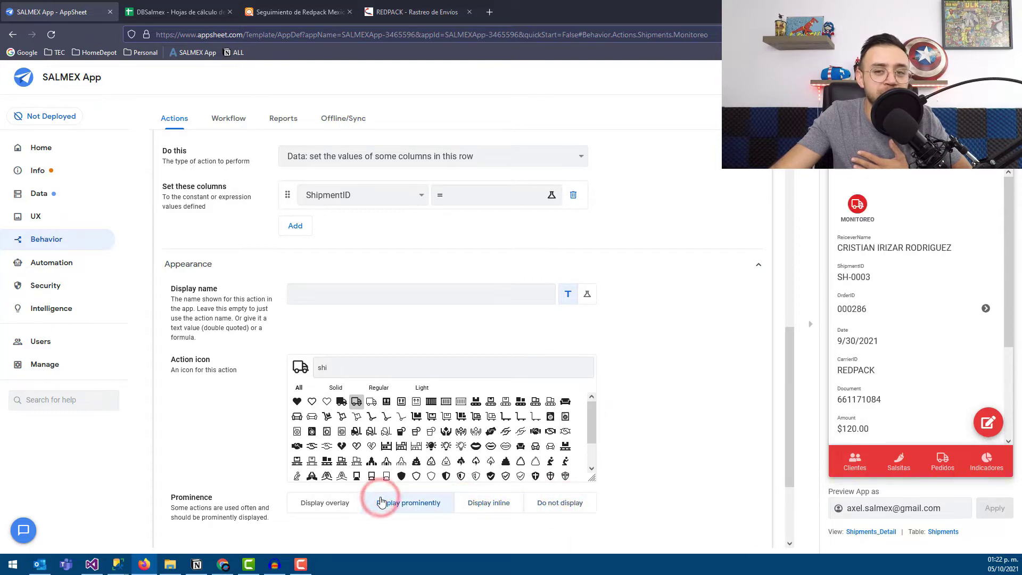
click(324, 510)
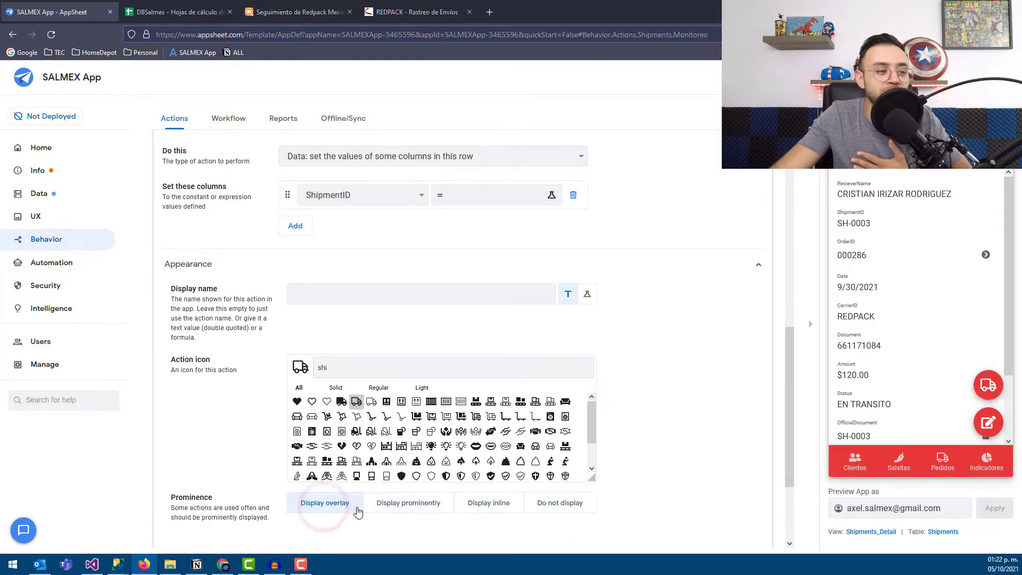
click(383, 507)
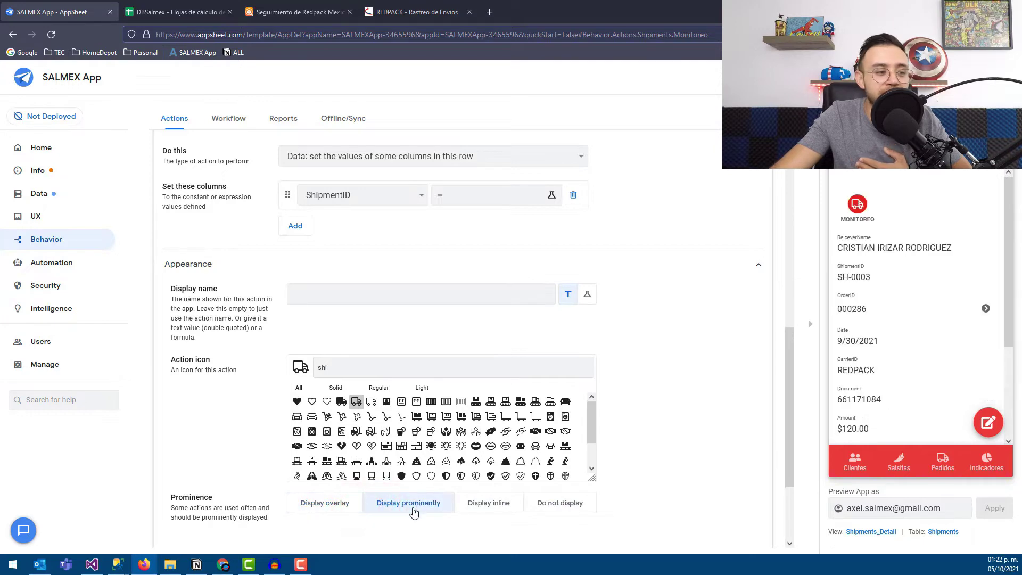
click(333, 502)
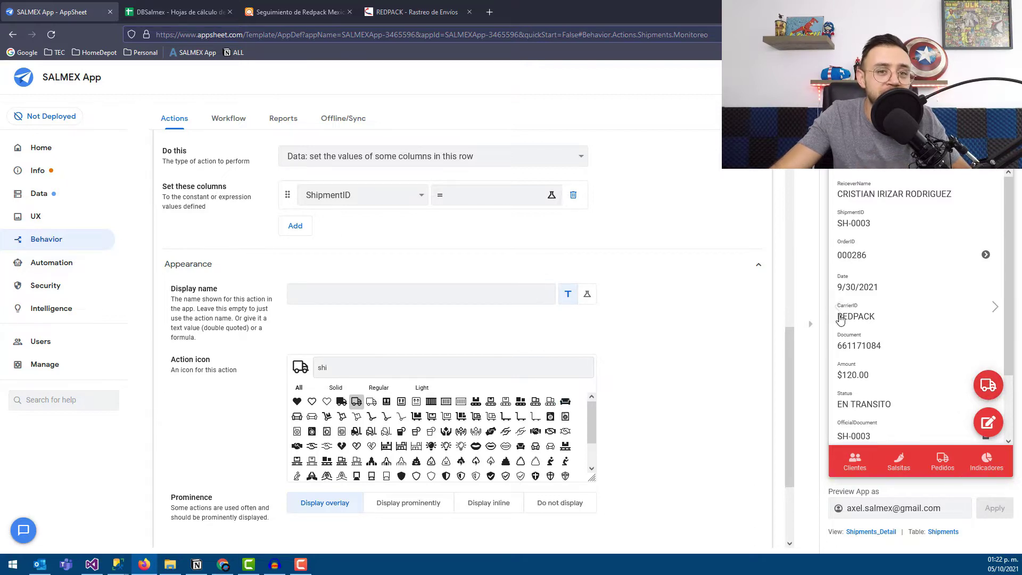
drag(844, 345, 899, 352)
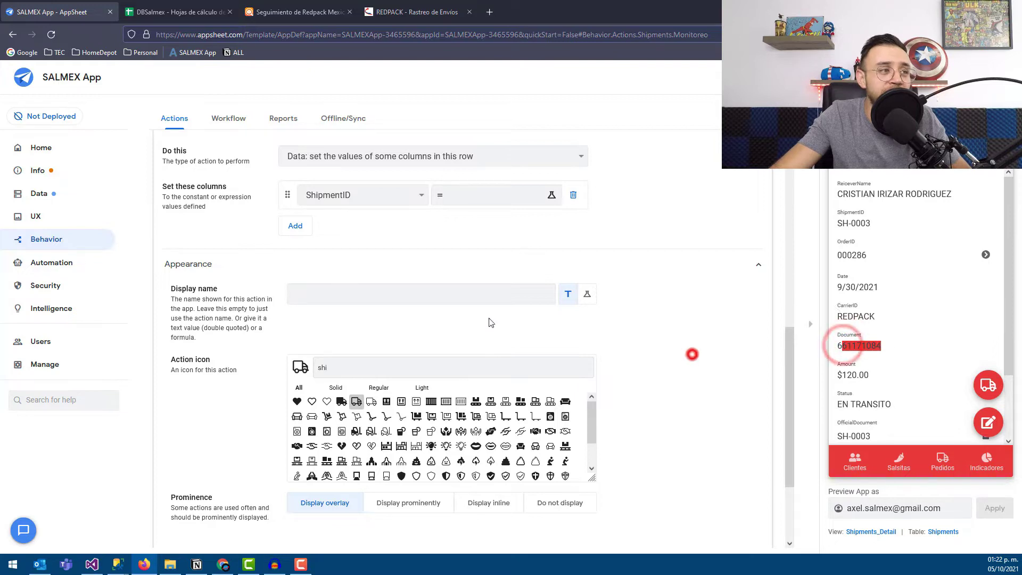
scroll(371, 228, up, 3)
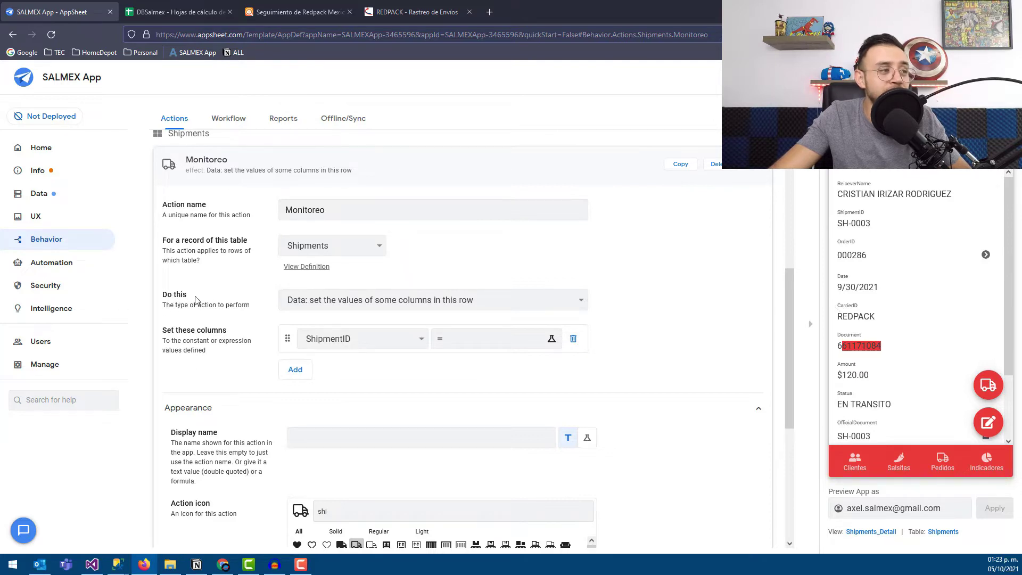
Set Monitoreo's Do this to 'External: go to a website'.
click(332, 303)
scroll(368, 415, down, 1)
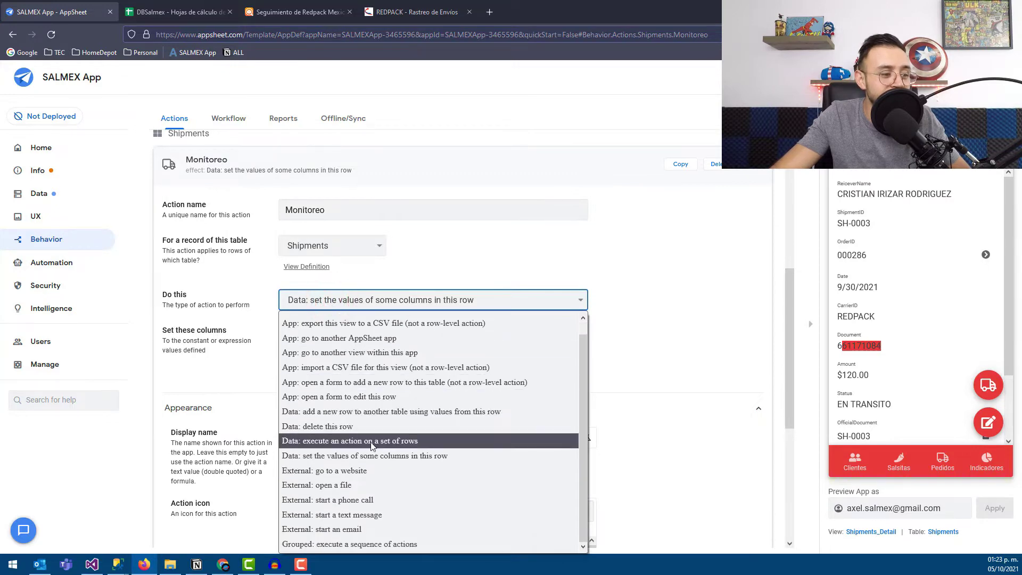
click(580, 360)
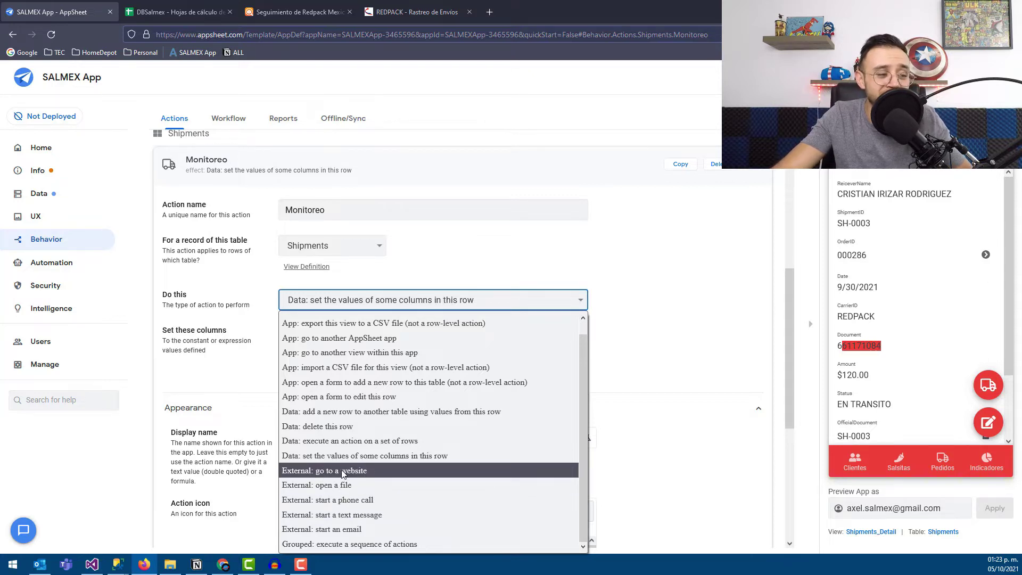
click(343, 473)
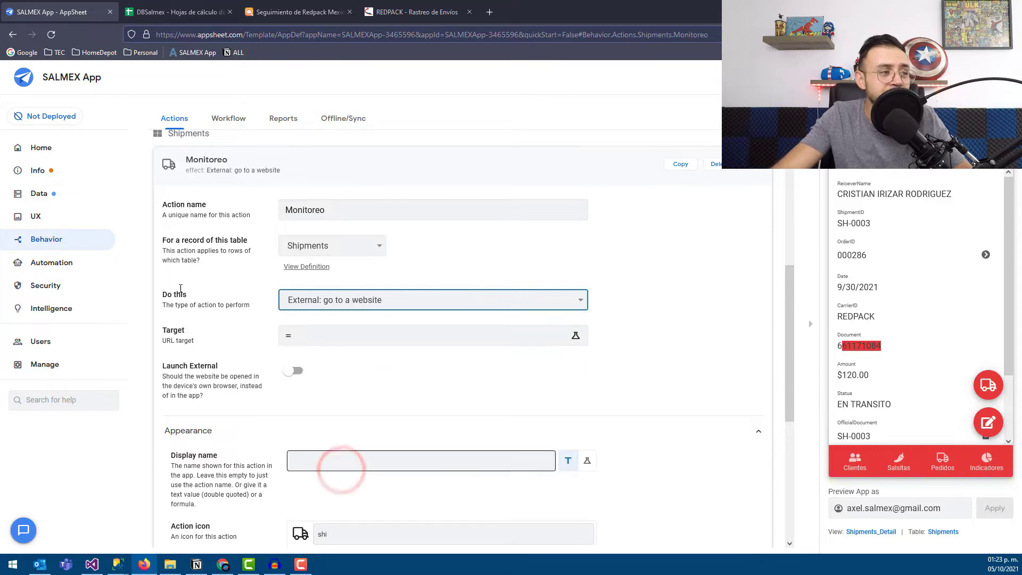
Toggle Launch External on and back off, then open the Expression Assistant for the Target.
click(169, 333)
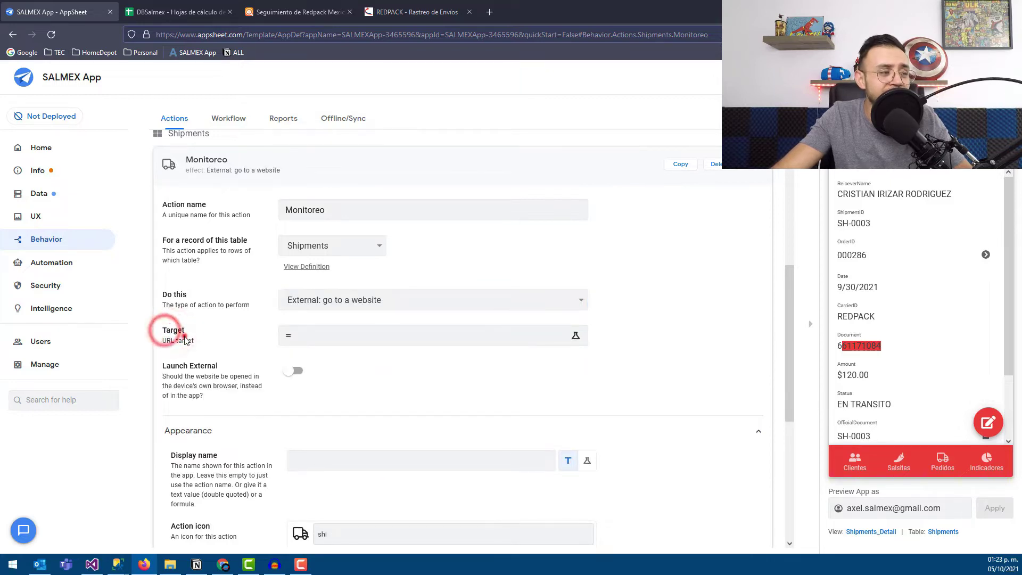
drag(171, 341, 189, 346)
click(198, 341)
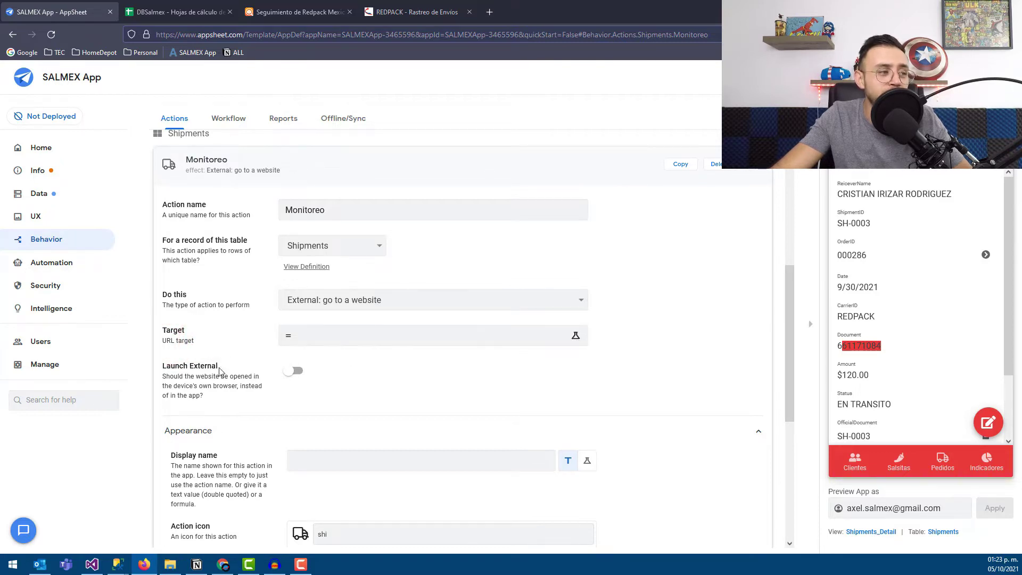
drag(164, 368, 210, 376)
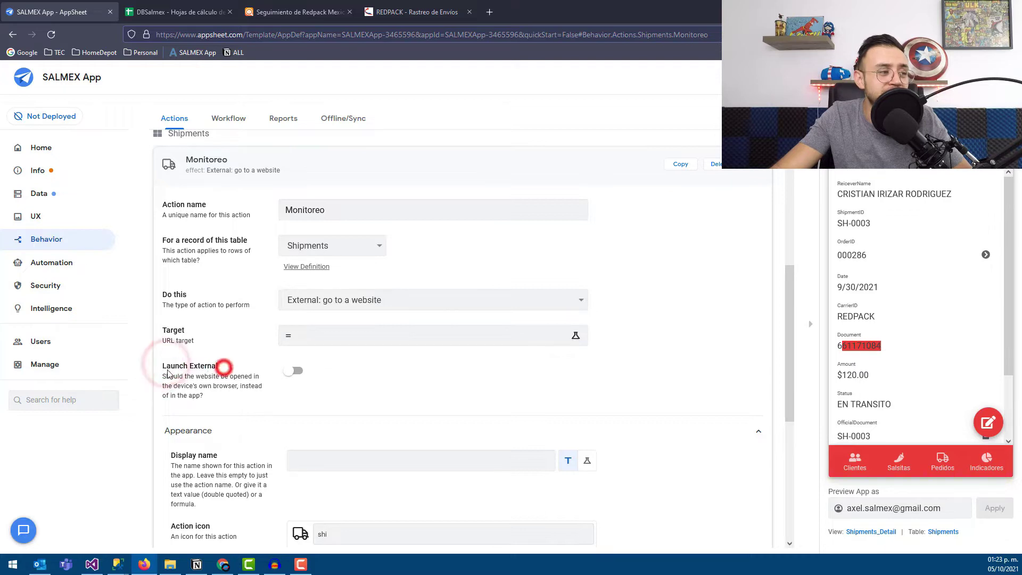
click(288, 375)
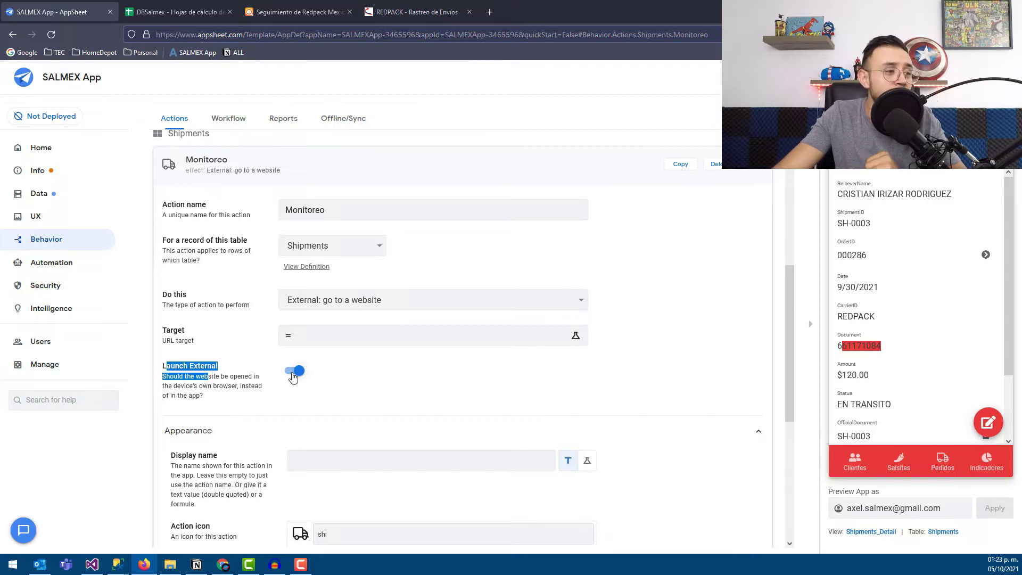
click(297, 371)
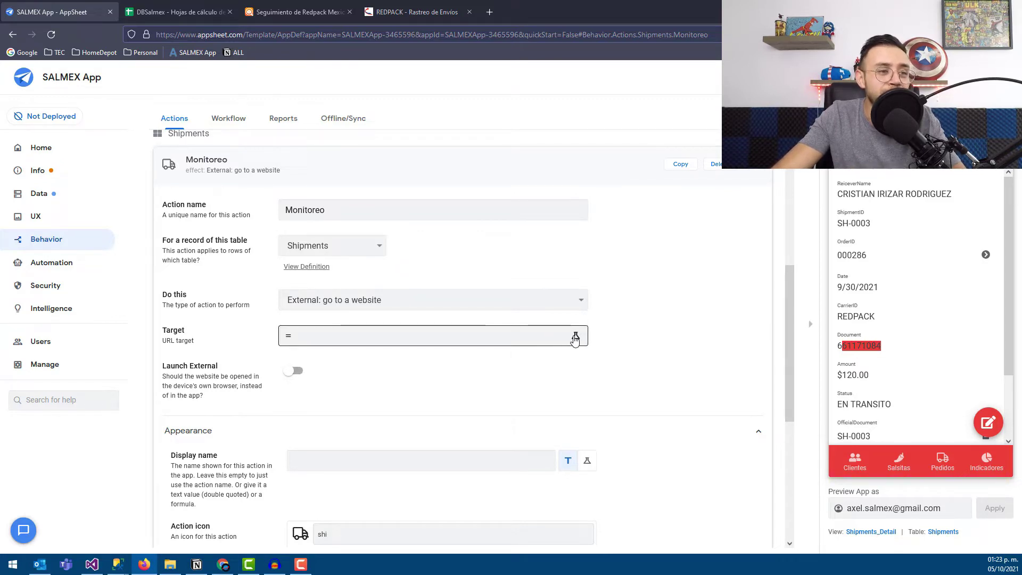
click(574, 337)
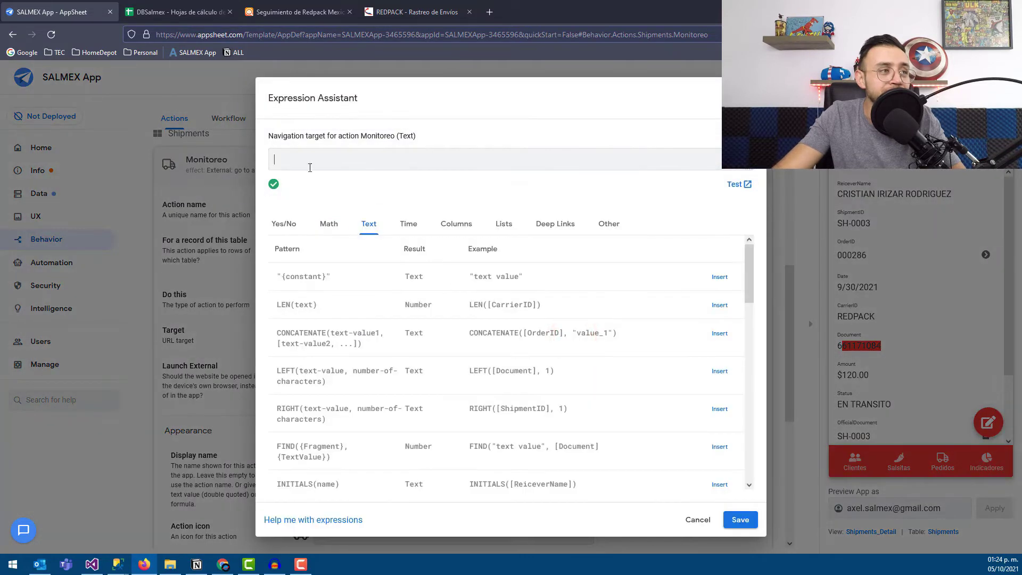
click(308, 161)
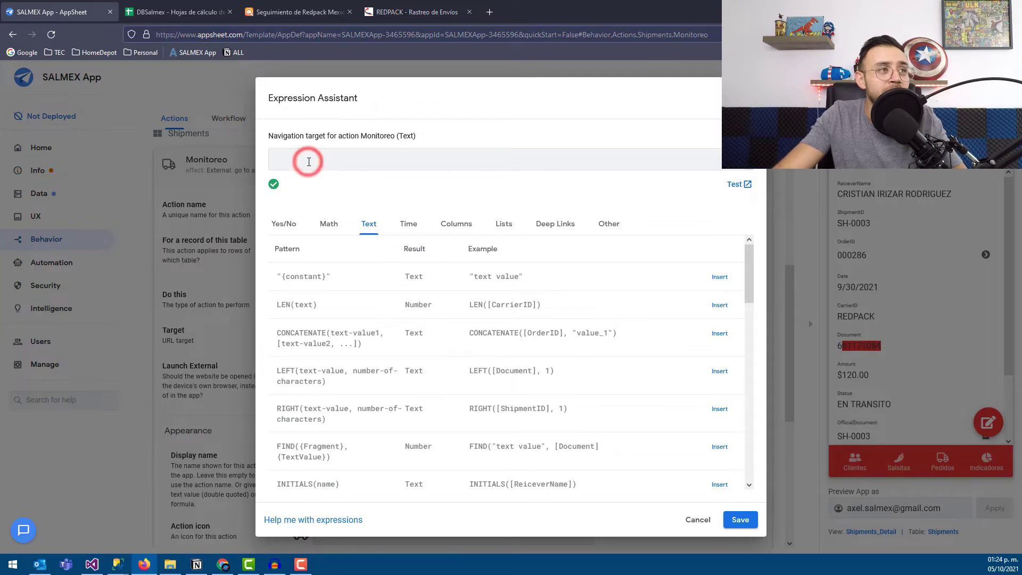
Examine the Redpack tracking page's address in the address bar.
click(401, 10)
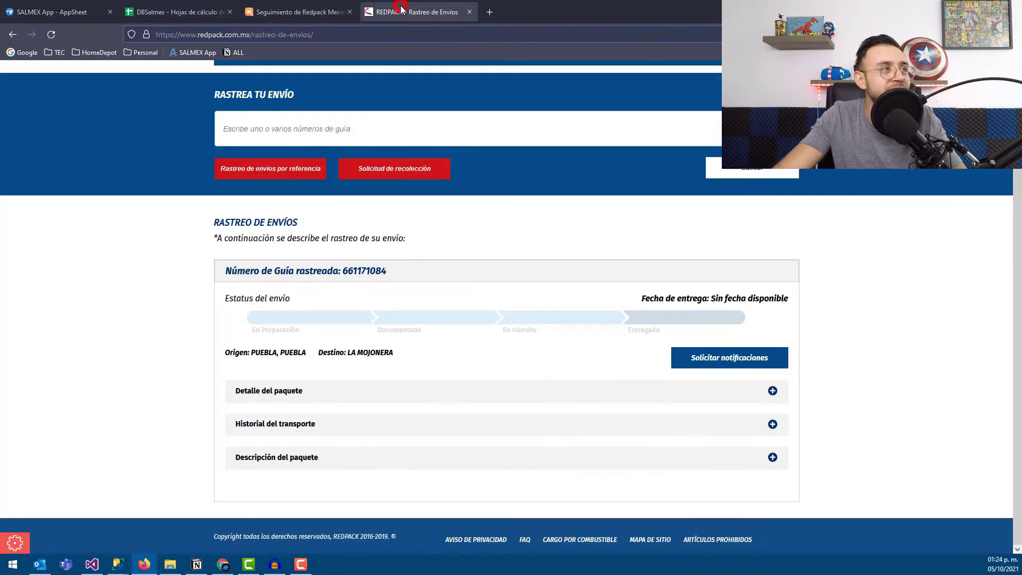
click(298, 134)
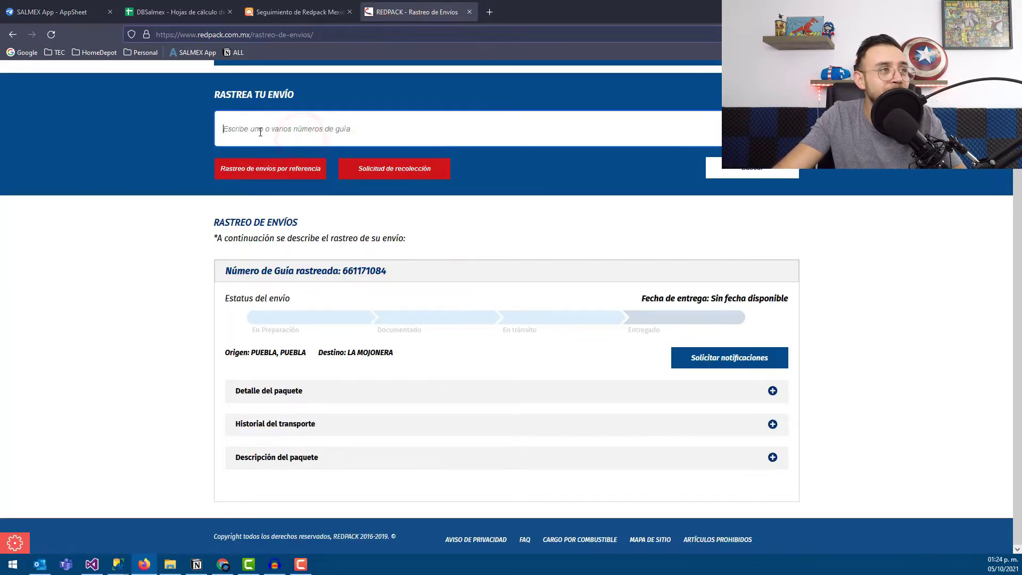
click(328, 36)
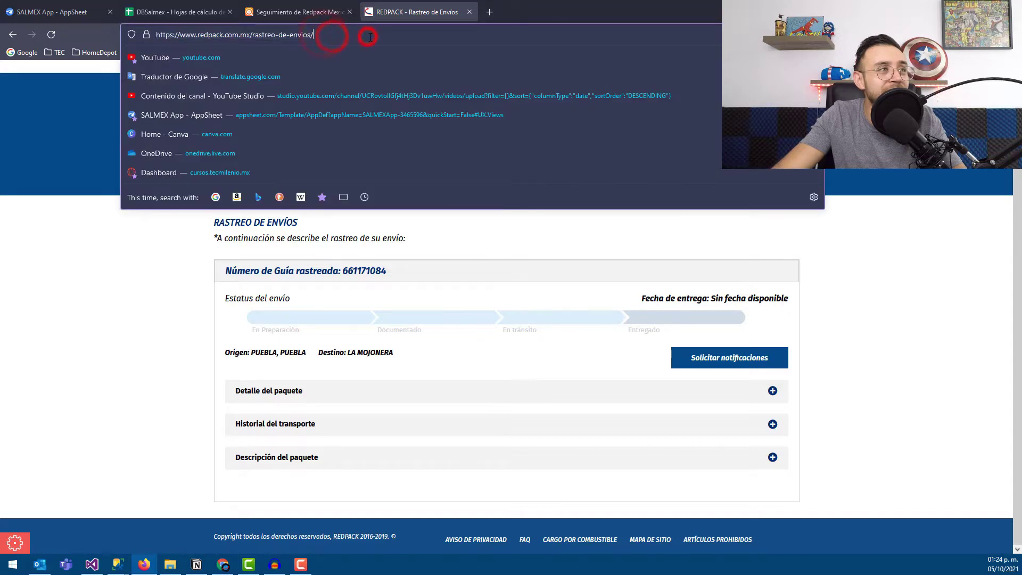
triple_click(372, 36)
click(343, 36)
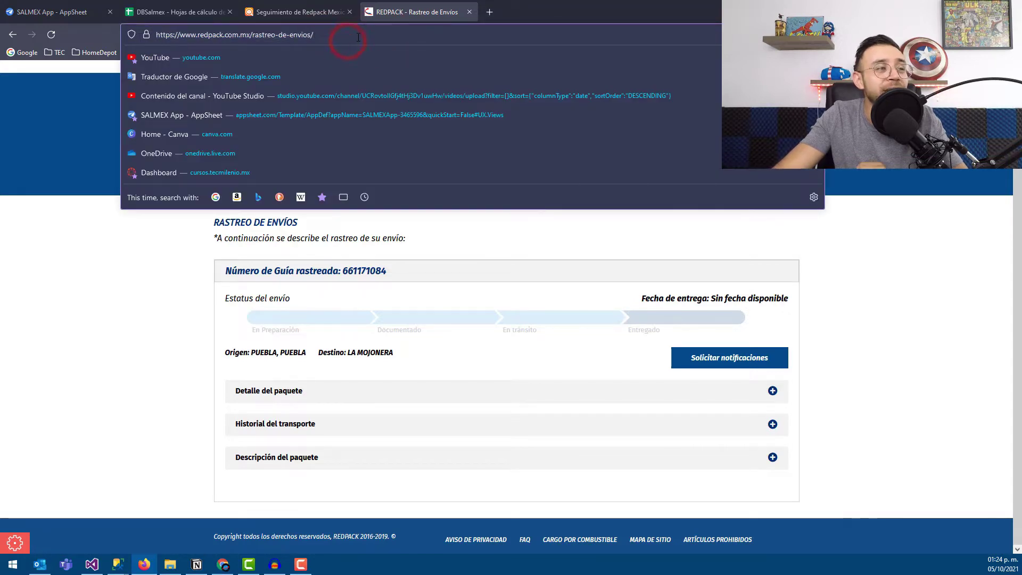
Find DHL Mexico via Google, track number 1111111, and inspect the results URL.
click(488, 13)
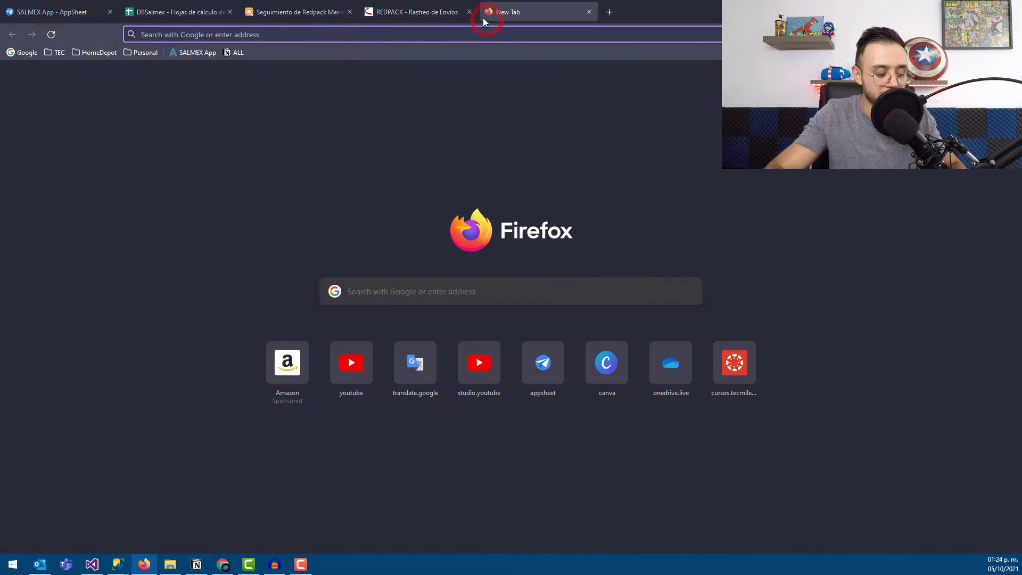
text(dhl)
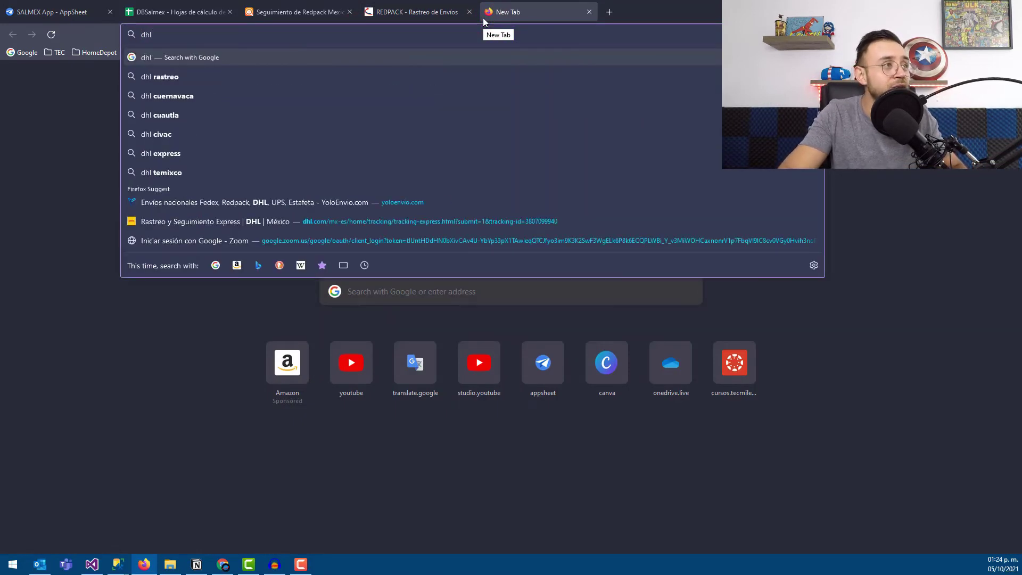
key(Return)
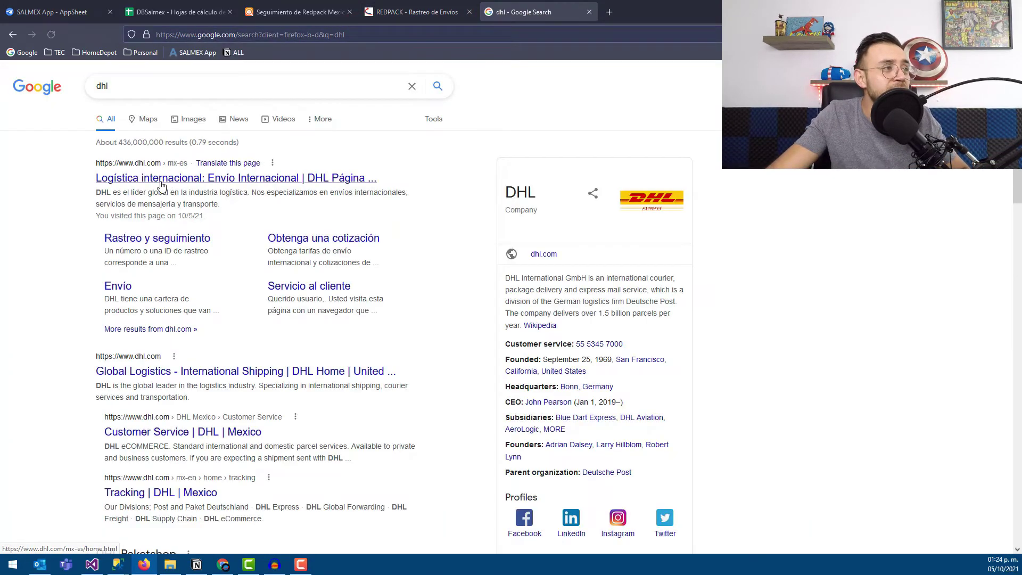
click(177, 373)
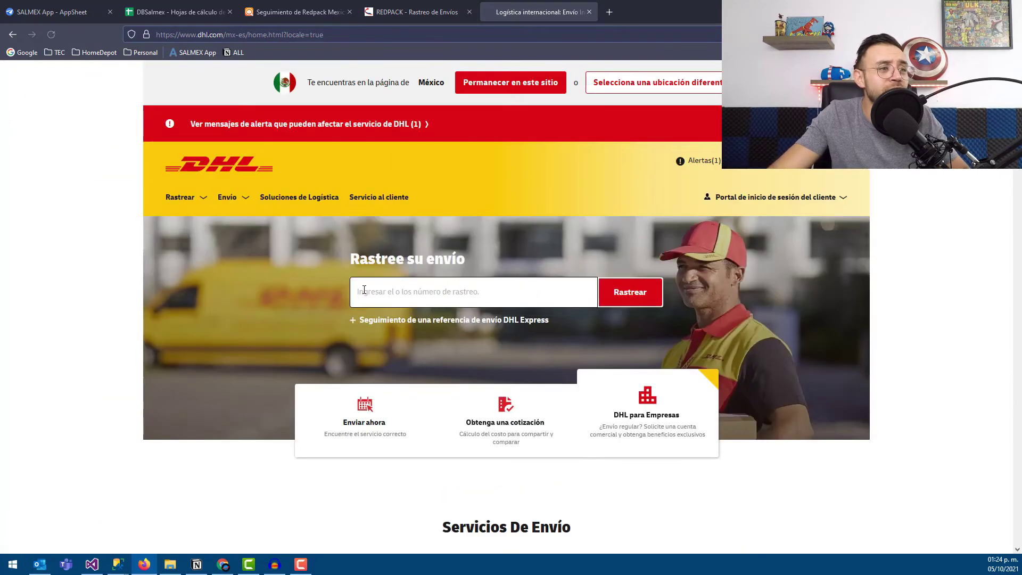
click(380, 301)
text(1111111)
click(636, 293)
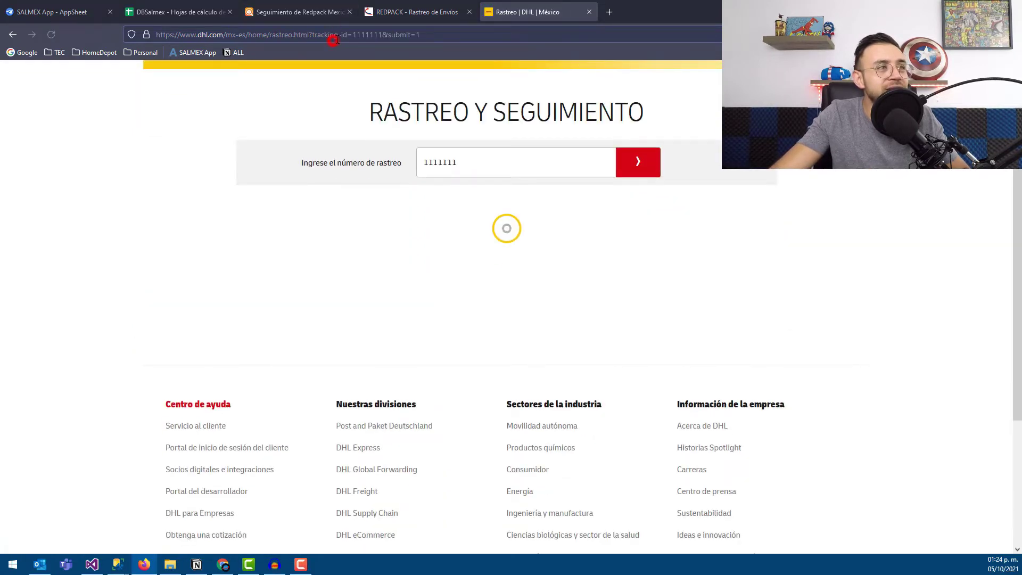
click(332, 36)
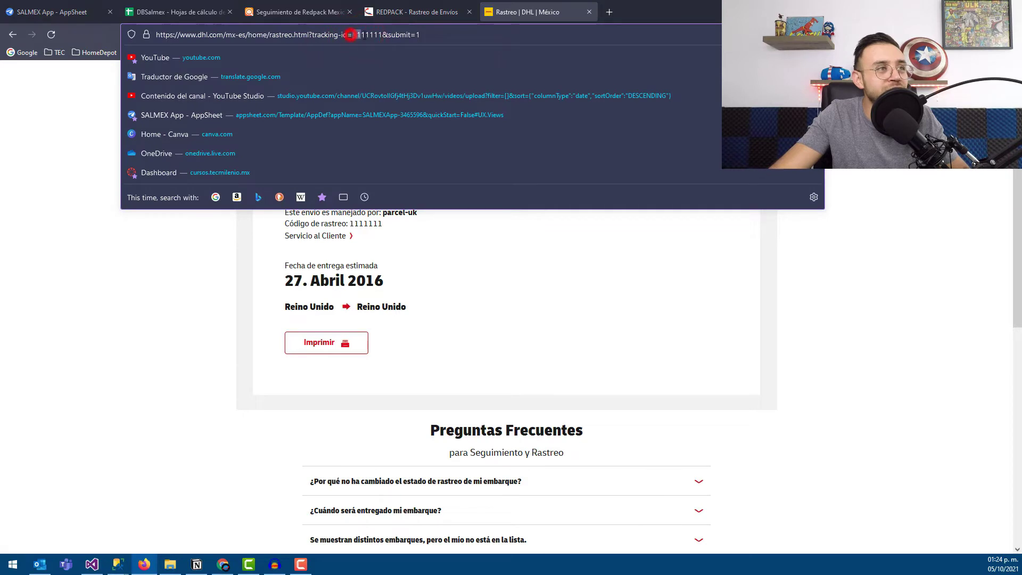
Inspect the tracking-id parameter in the DHL results address.
click(69, 100)
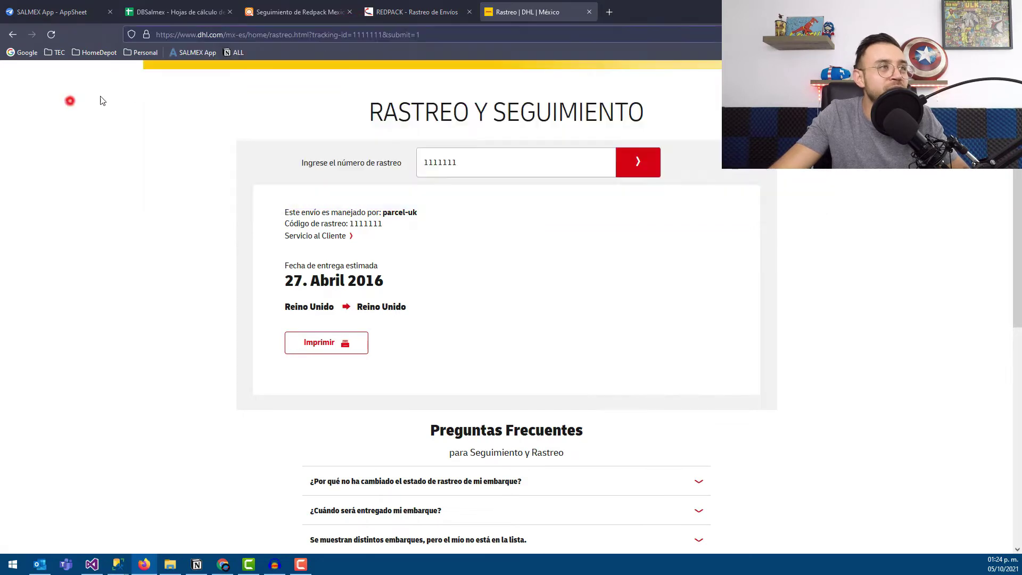
click(406, 34)
click(443, 33)
triple_click(421, 34)
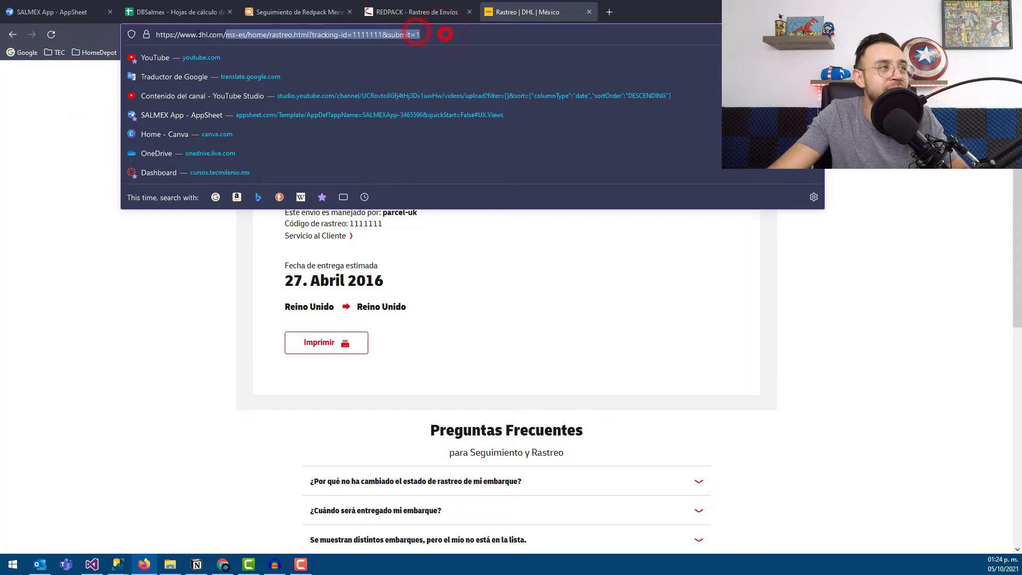
click(424, 34)
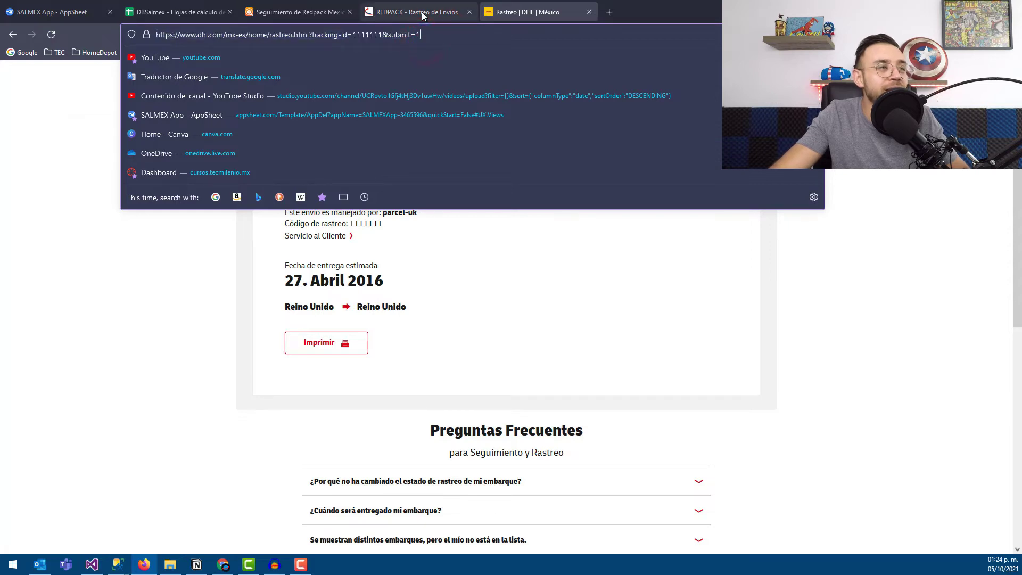
click(424, 16)
click(52, 167)
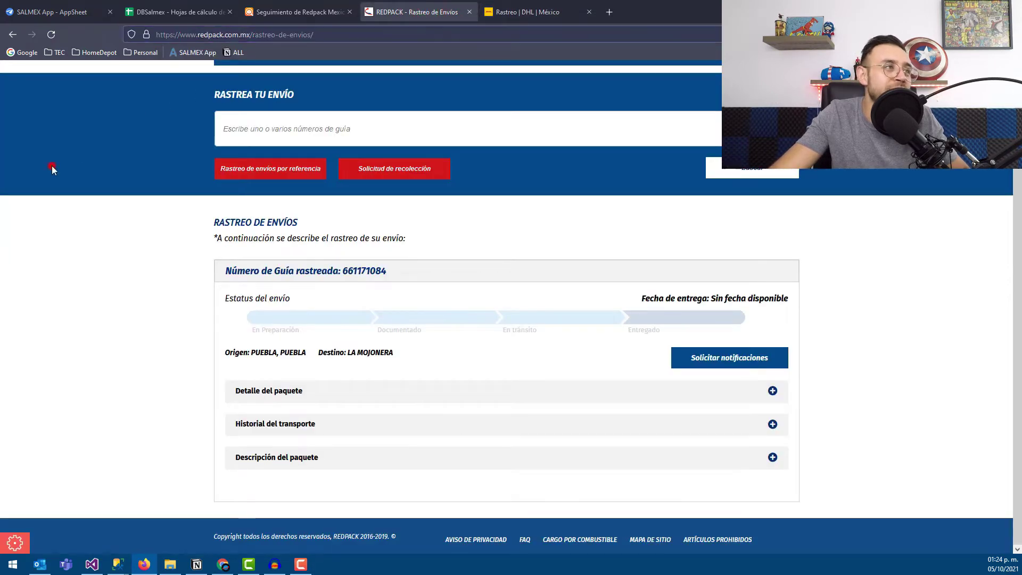
click(285, 137)
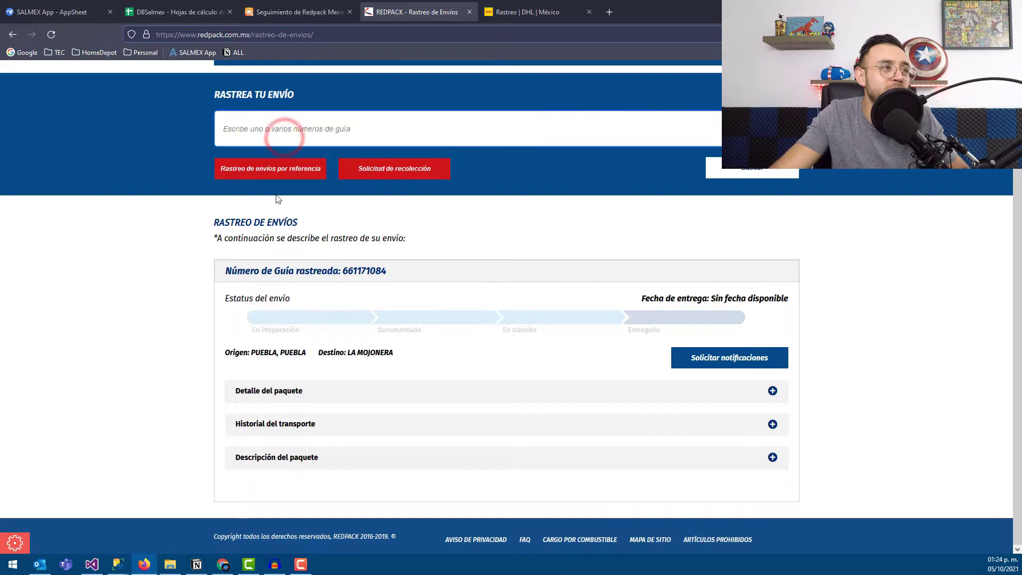
double_click(379, 271)
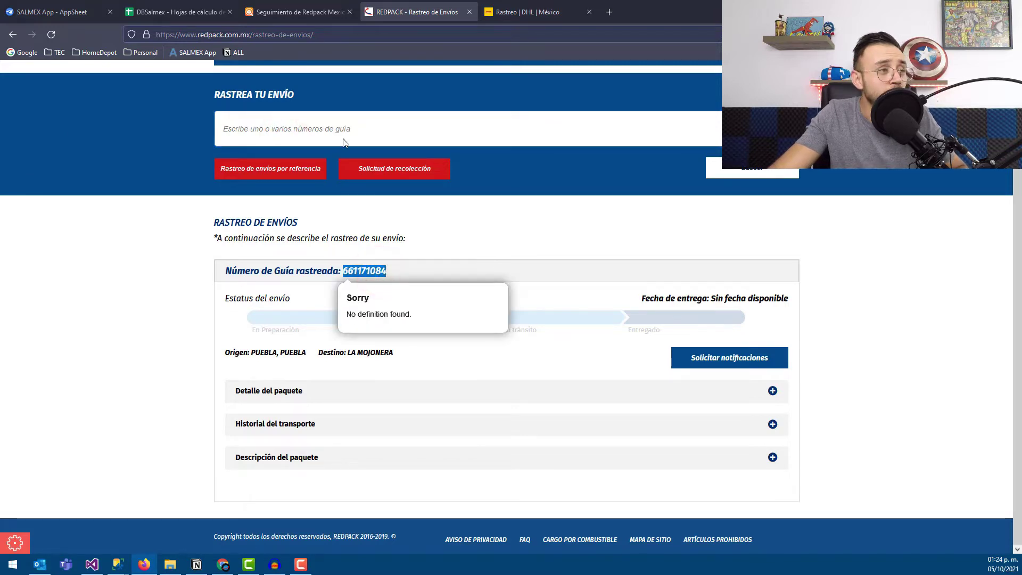
click(324, 113)
key(ctrl+v)
click(746, 174)
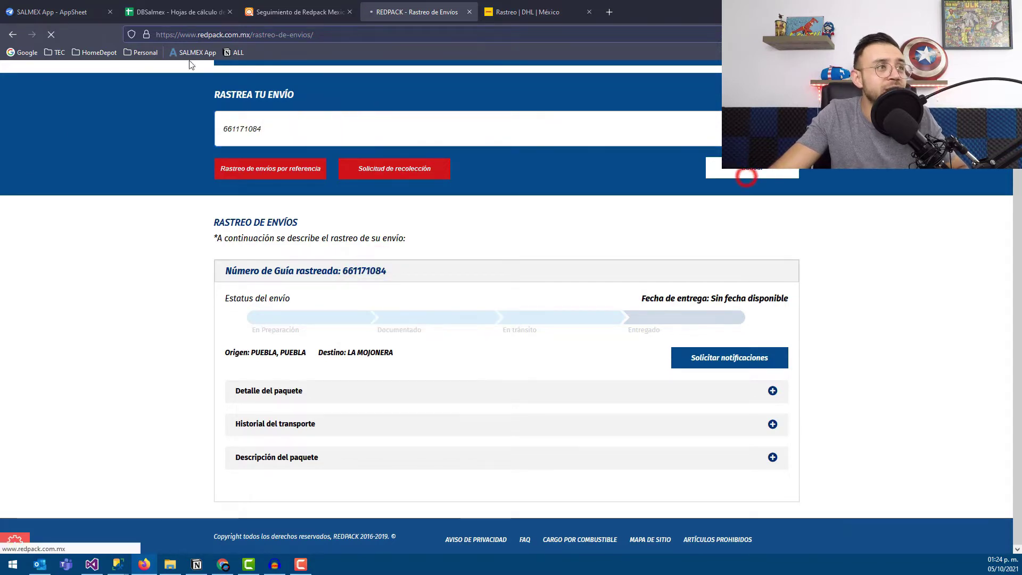
Inspect the Redpack results address, then switch to the TrackingMore Redpack tracking page.
click(322, 39)
click(368, 40)
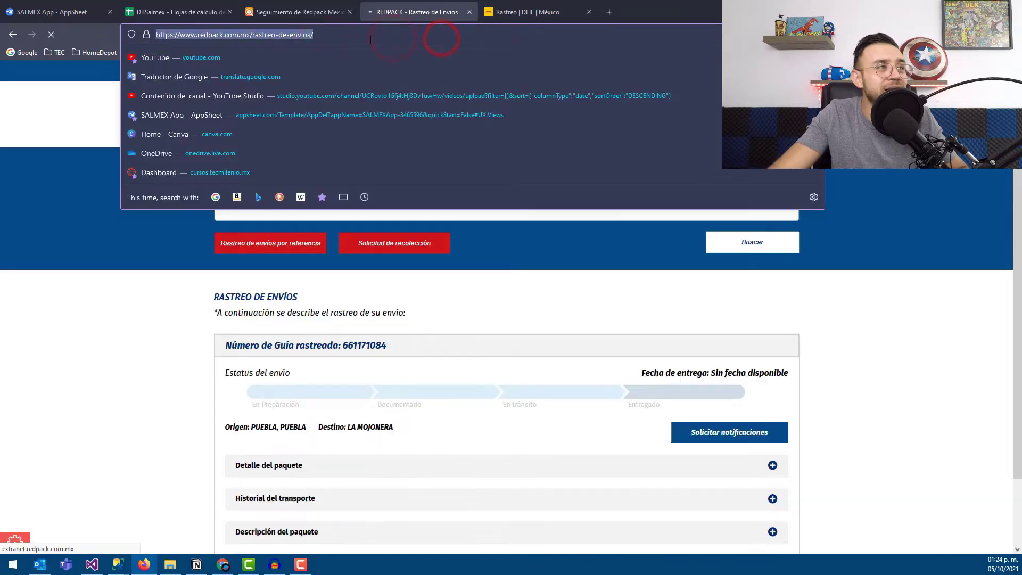
click(160, 288)
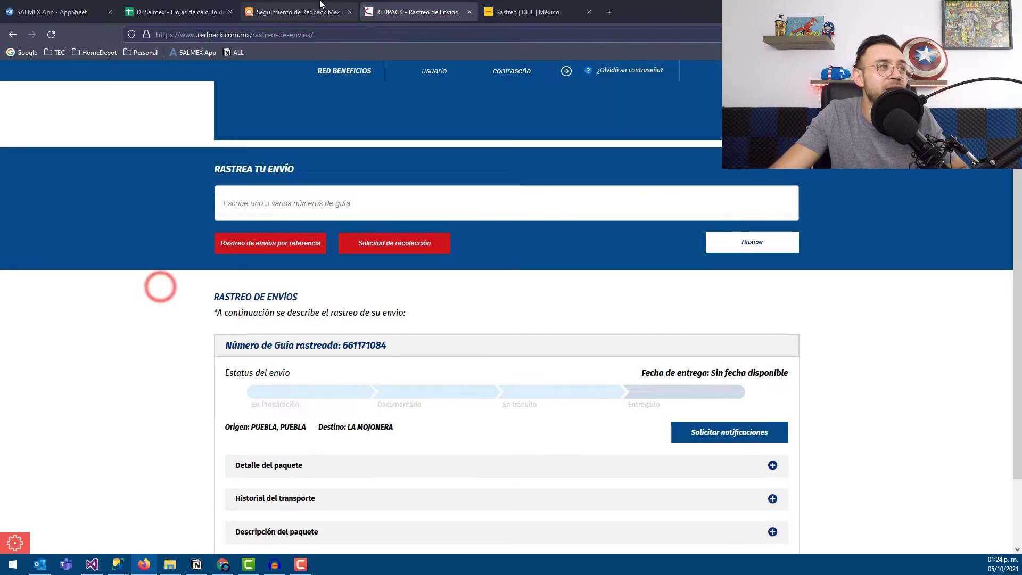
click(307, 9)
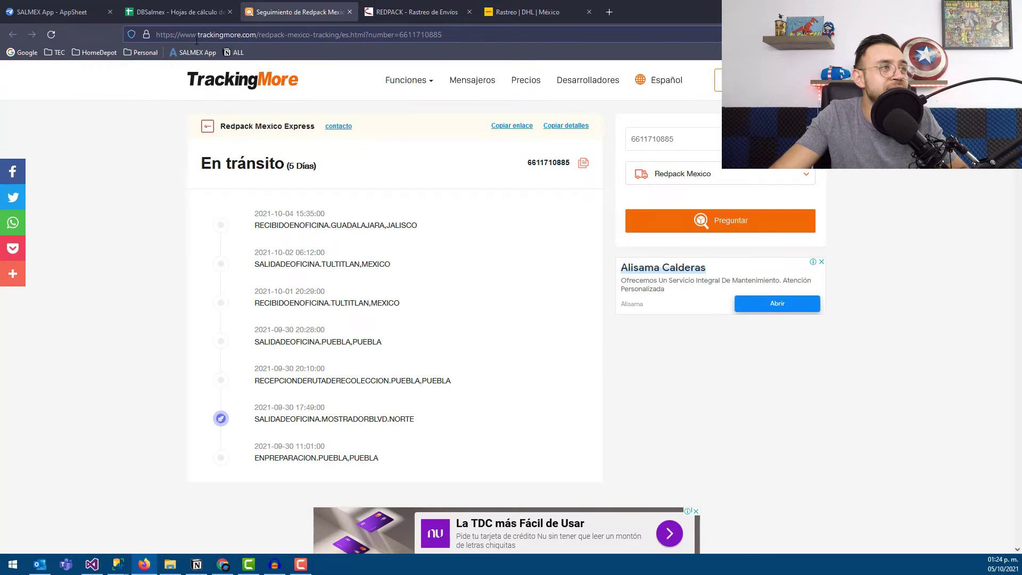
click(273, 36)
click(273, 37)
drag(259, 36, 325, 36)
click(376, 36)
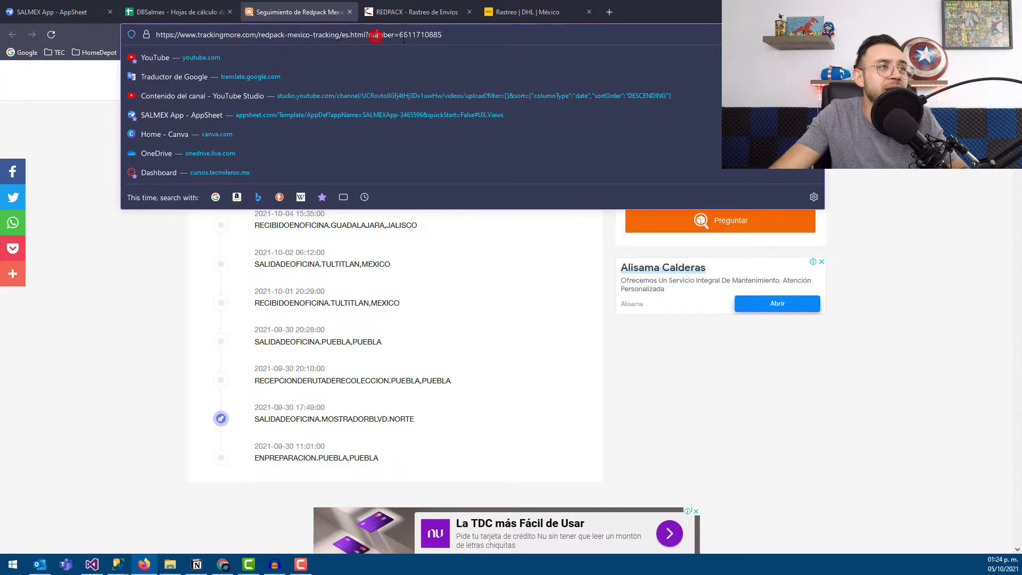
drag(450, 35, 399, 35)
click(200, 276)
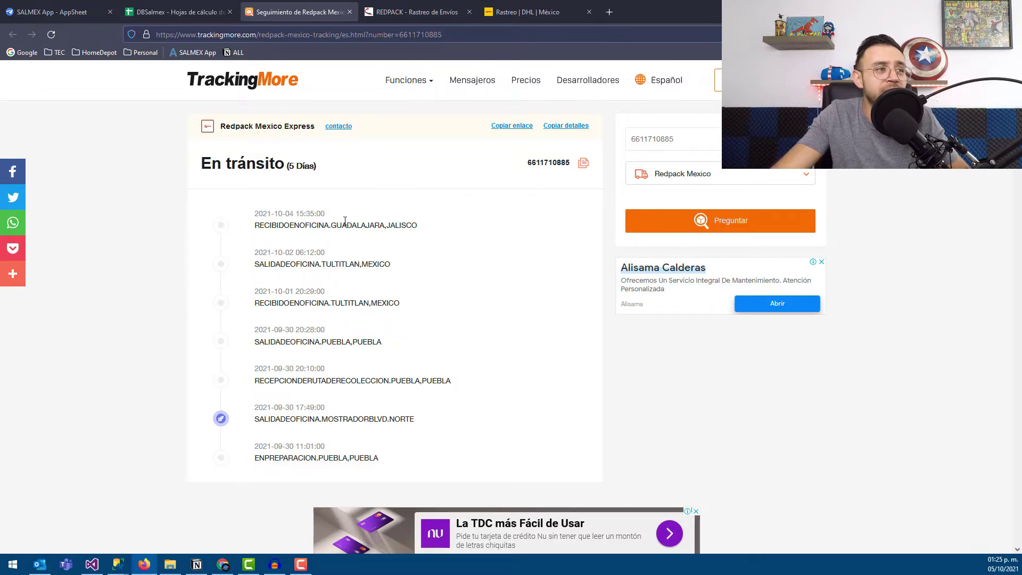
Compare TrackingMore's latest Guadalajara event with Redpack's expanded Historial del transporte.
triple_click(271, 223)
click(372, 218)
drag(362, 225, 395, 225)
click(423, 11)
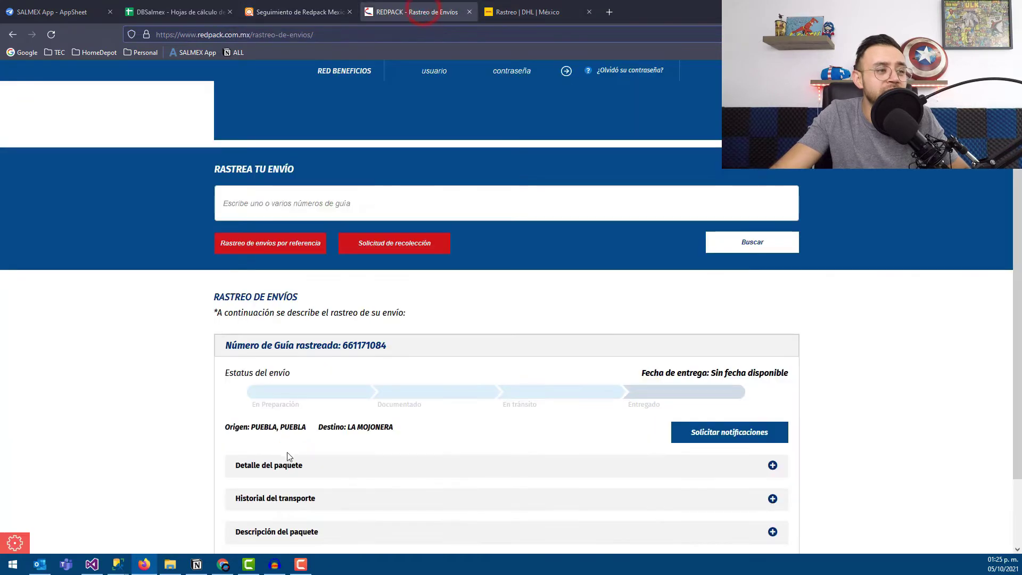
scroll(288, 456, down, 2)
click(298, 447)
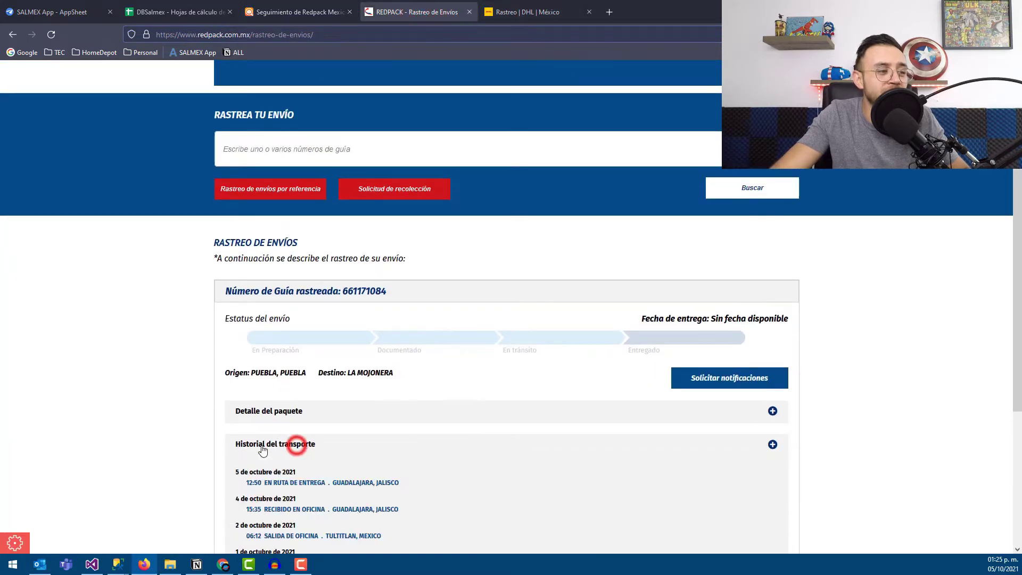
scroll(297, 445, down, 2)
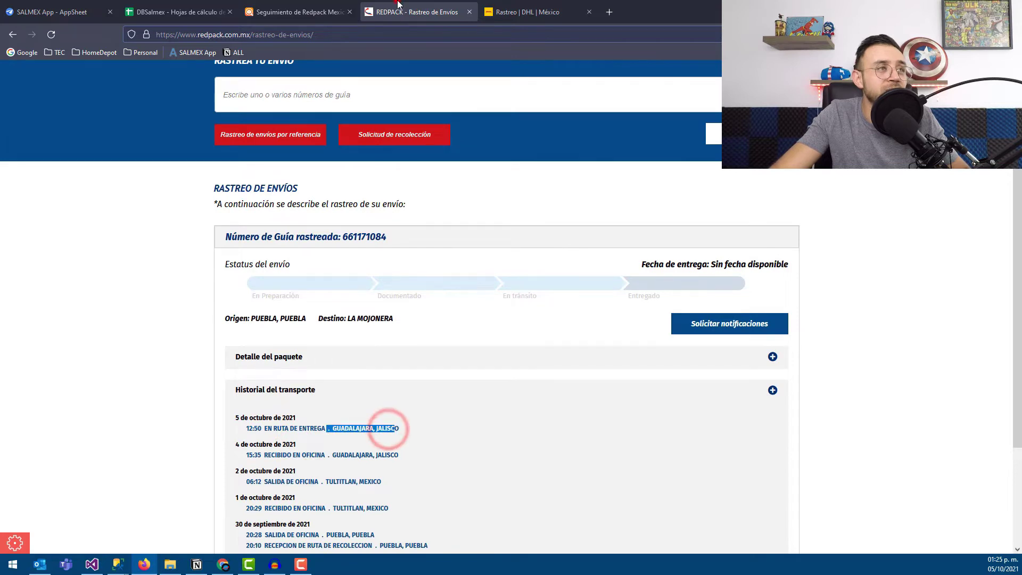
Copy the full TrackingMore tracking URL and return to the DBSalmex spreadsheet.
click(305, 11)
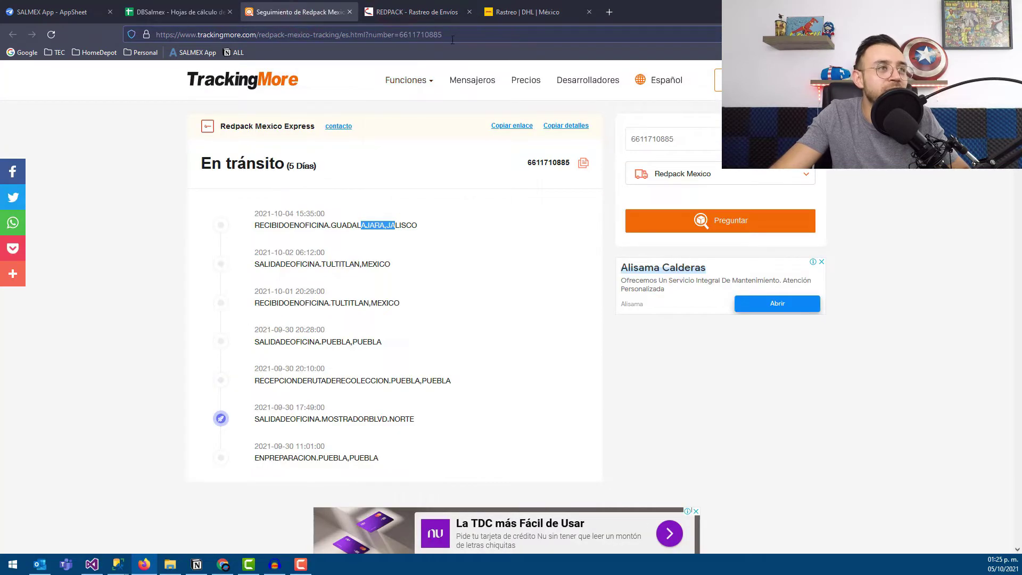
click(456, 34)
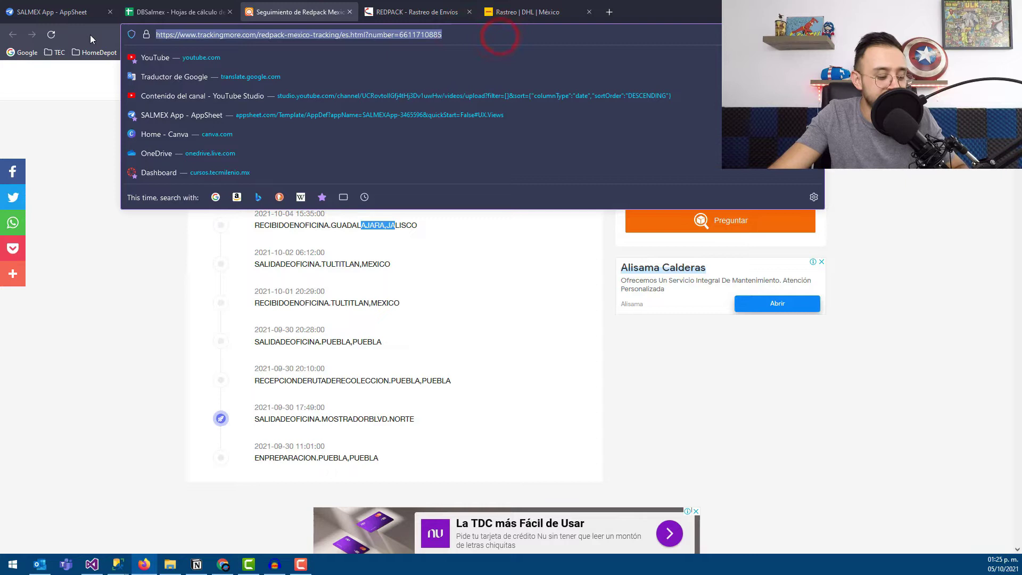
click(217, 5)
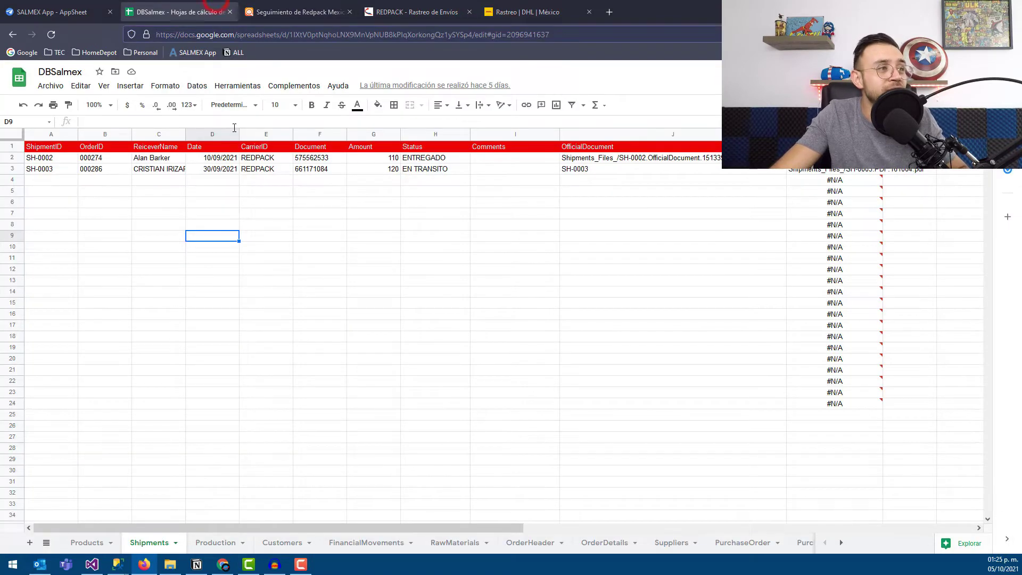
click(92, 10)
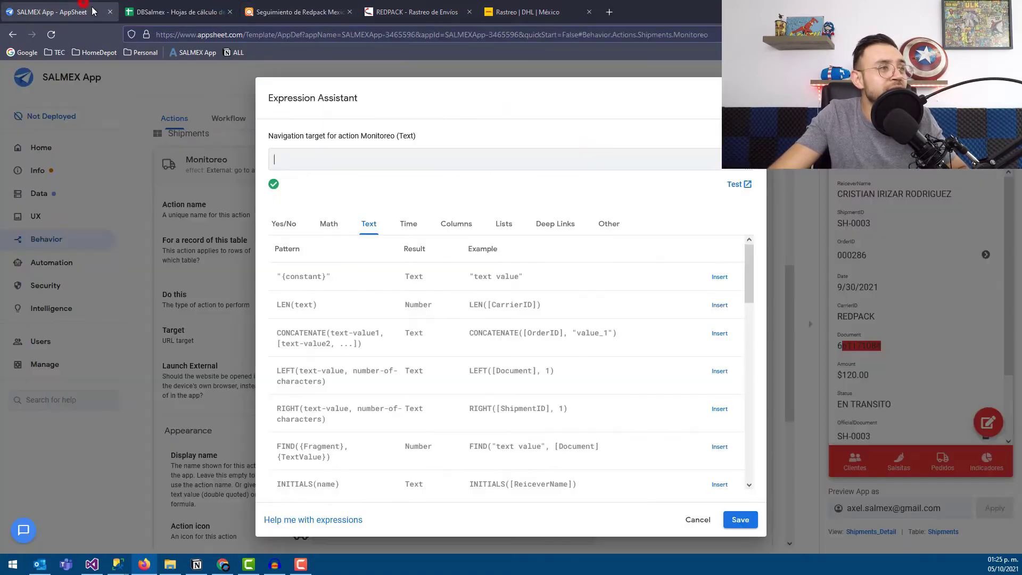
click(303, 156)
text("")
key(ctrl+v)
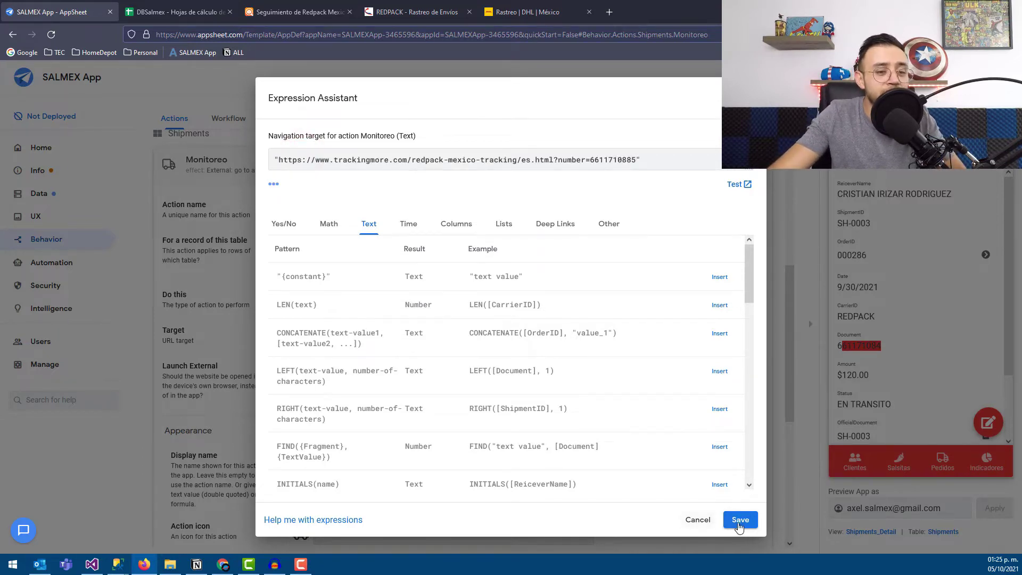
click(740, 519)
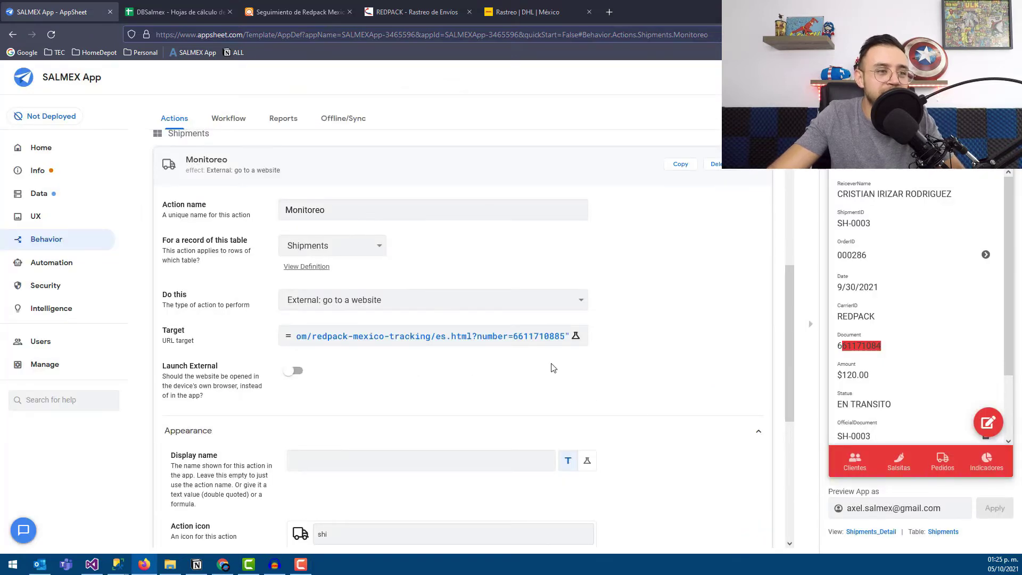
Test the Monitoreo action in the preview from shipment SH-0002's tracking link.
scroll(321, 410, down, 3)
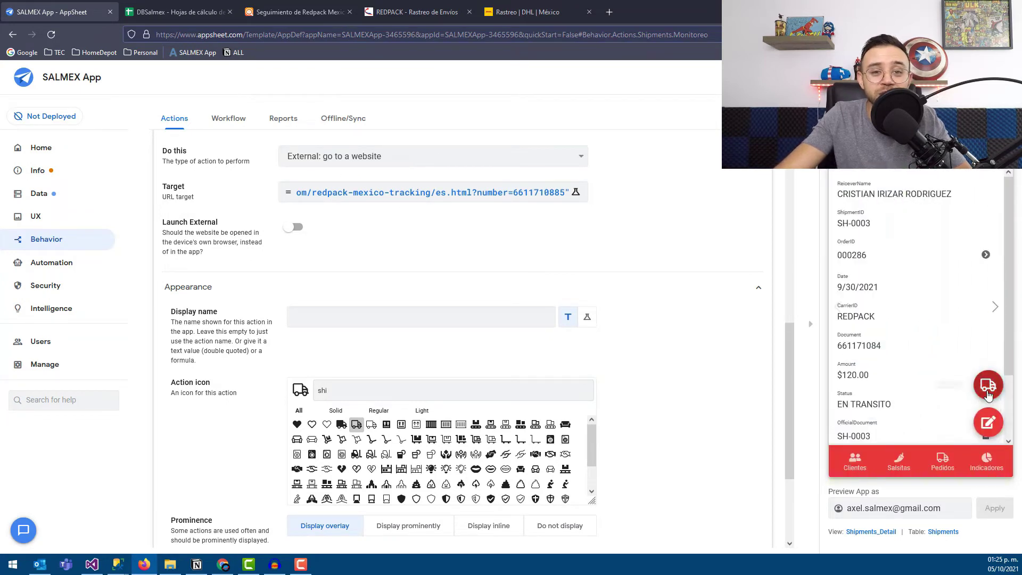
click(988, 386)
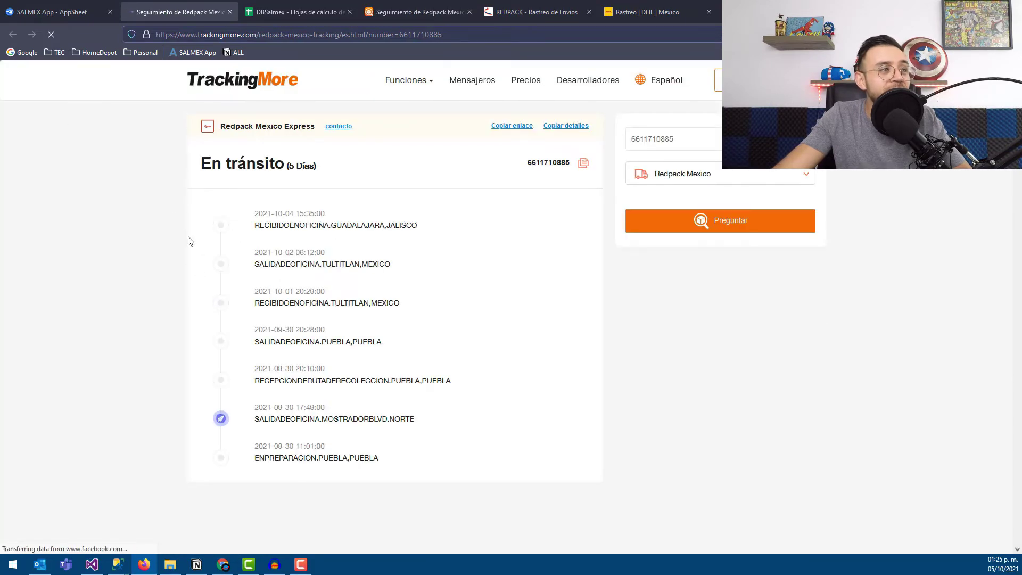
click(60, 11)
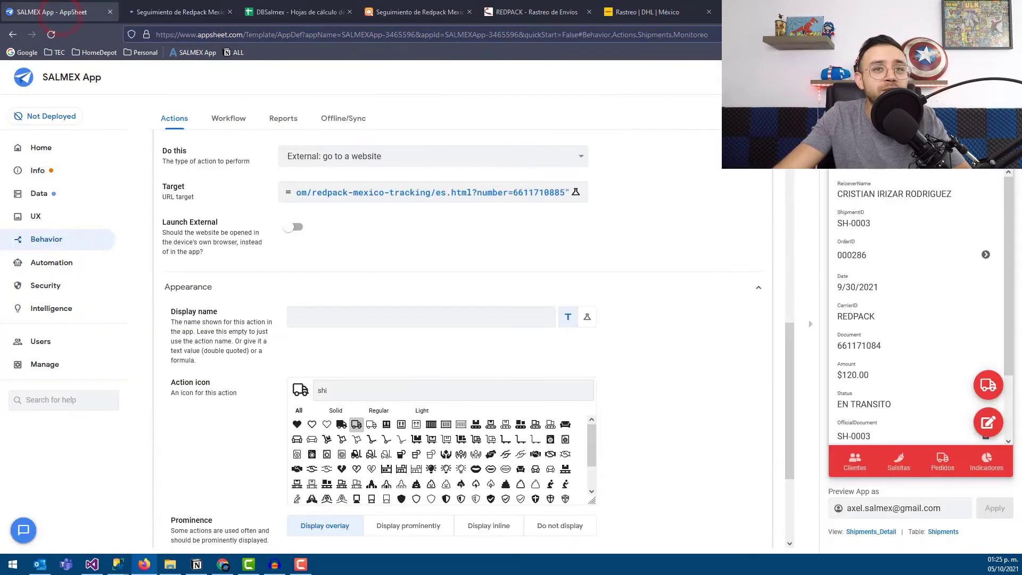
click(844, 159)
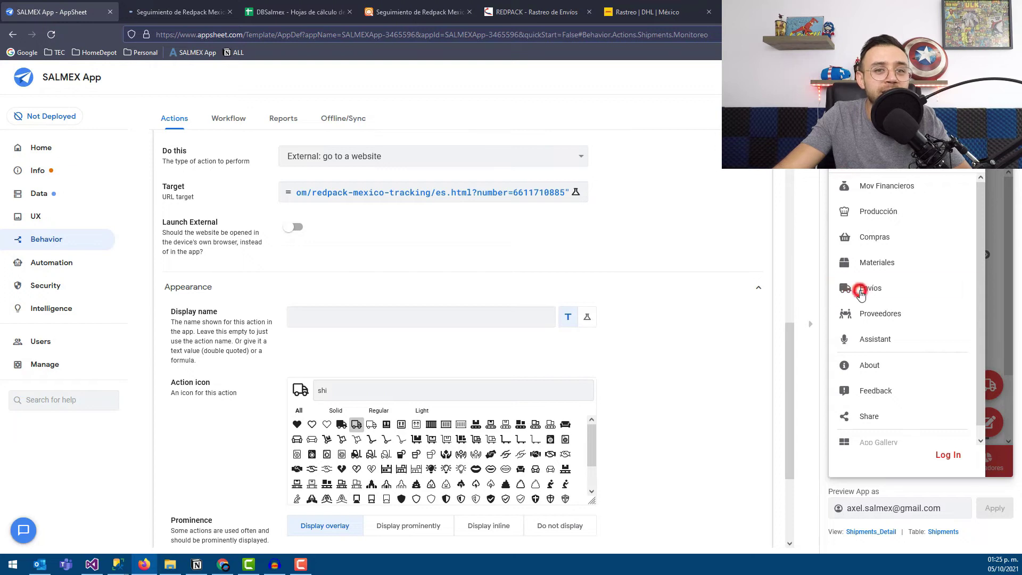
click(860, 292)
click(876, 261)
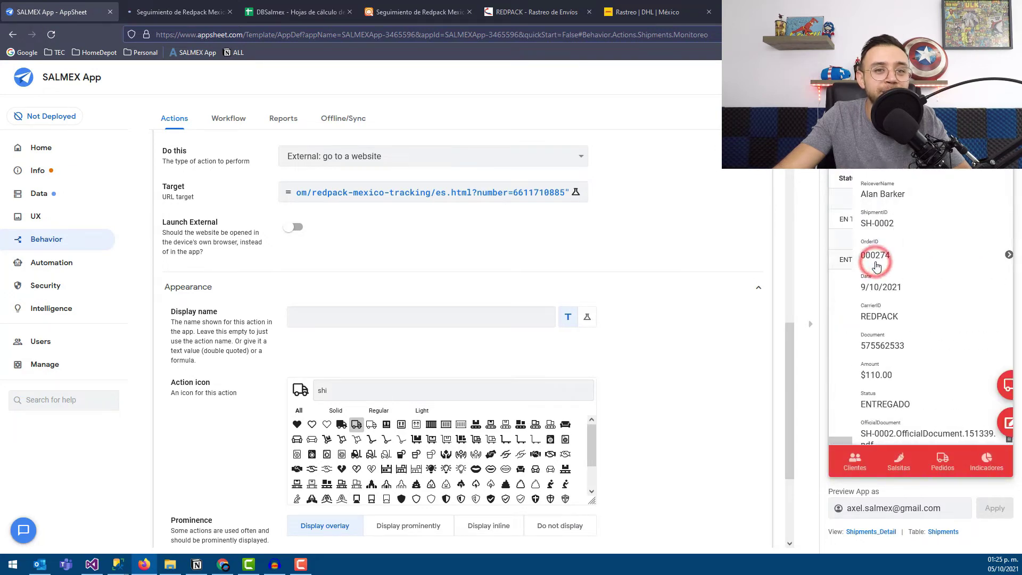
click(856, 347)
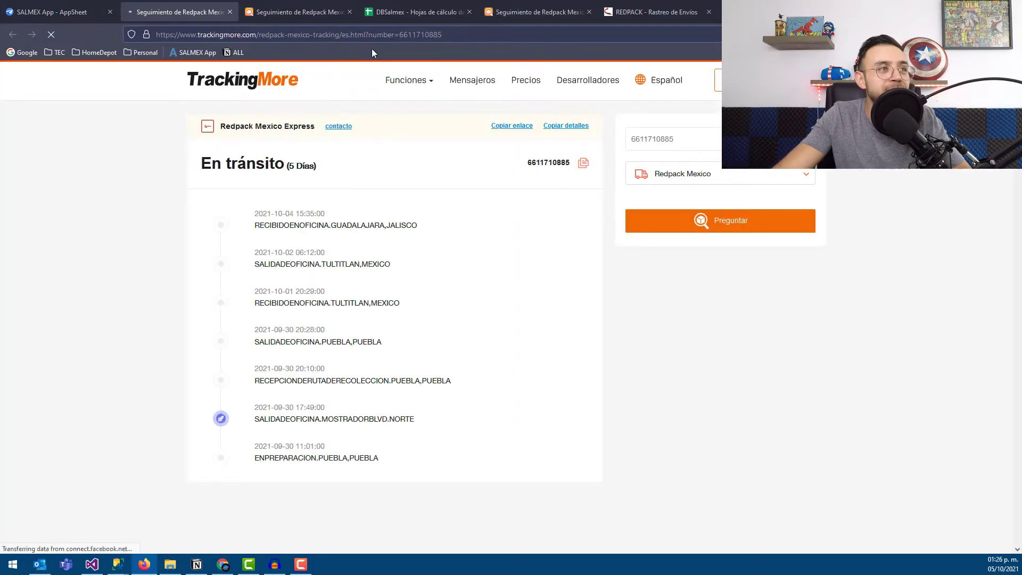
Check the tracking number in the opened URL, then reopen the Target expression editor.
click(411, 34)
click(440, 34)
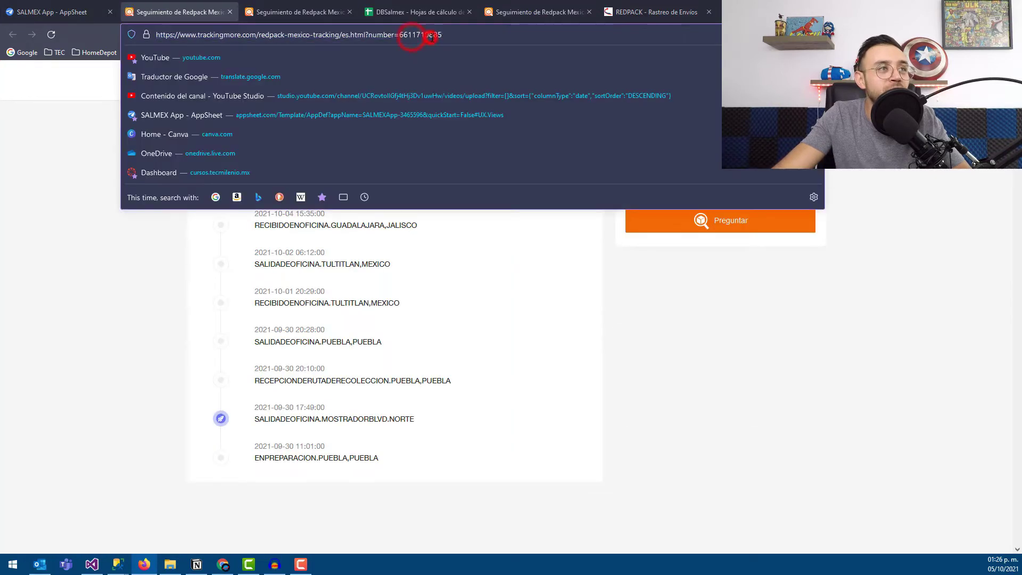
double_click(435, 35)
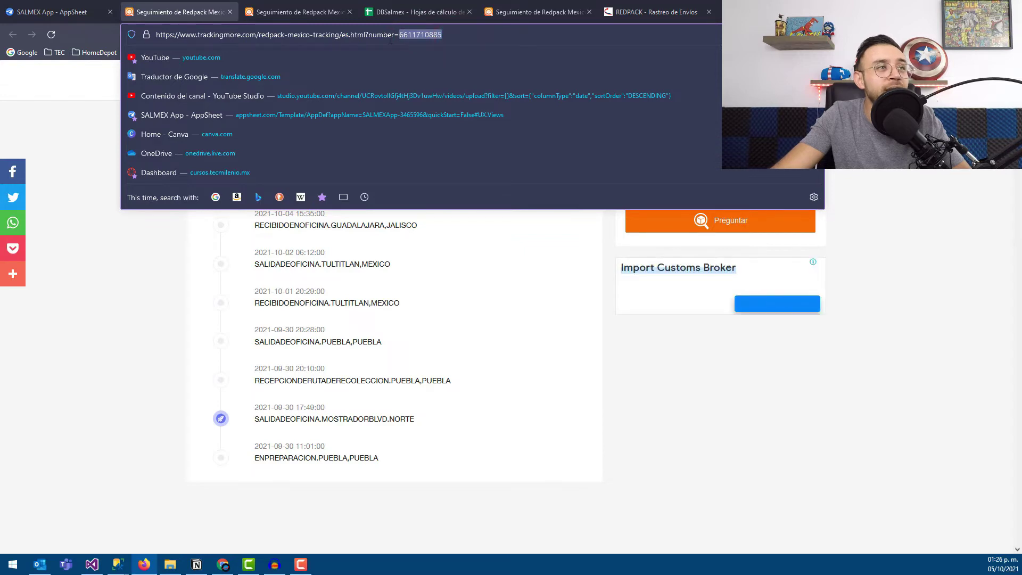
click(80, 10)
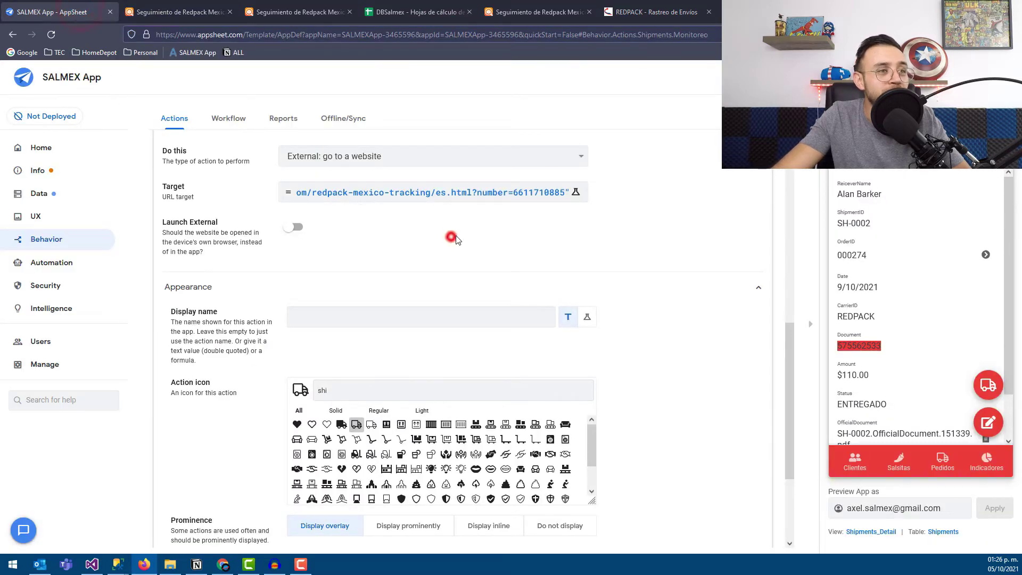
click(575, 192)
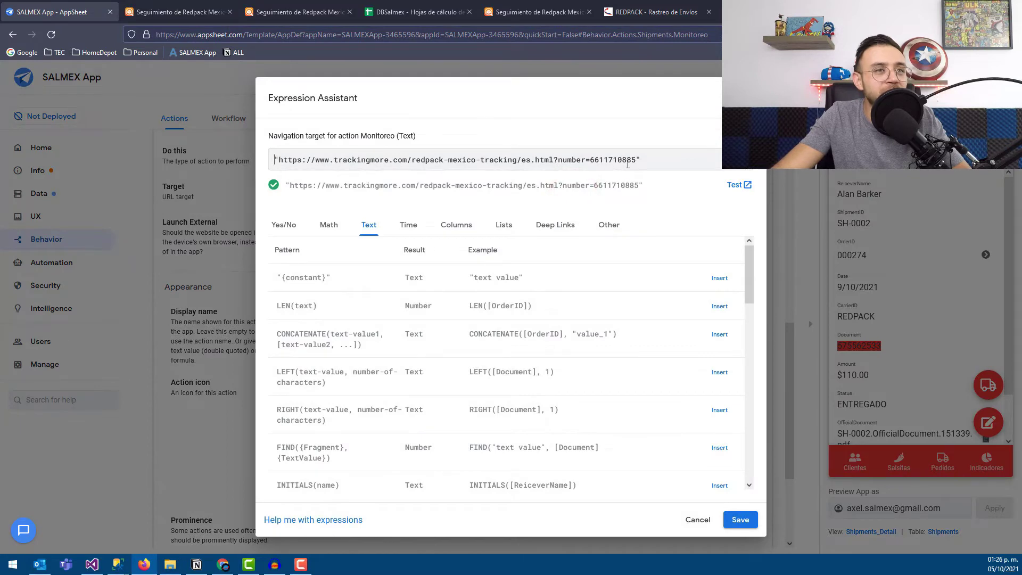
drag(662, 161, 591, 162)
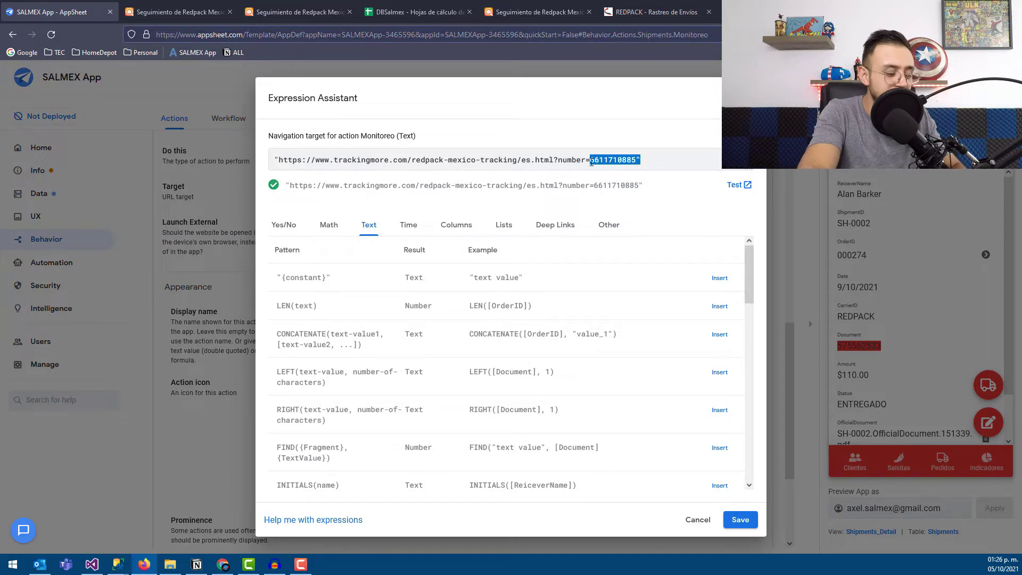
key(BackSpace)
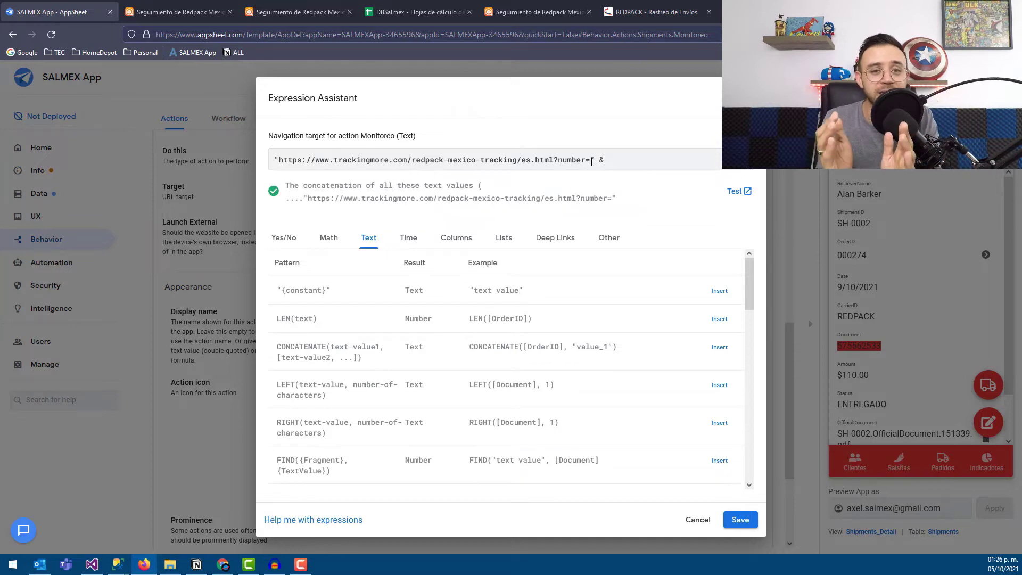
text(&)
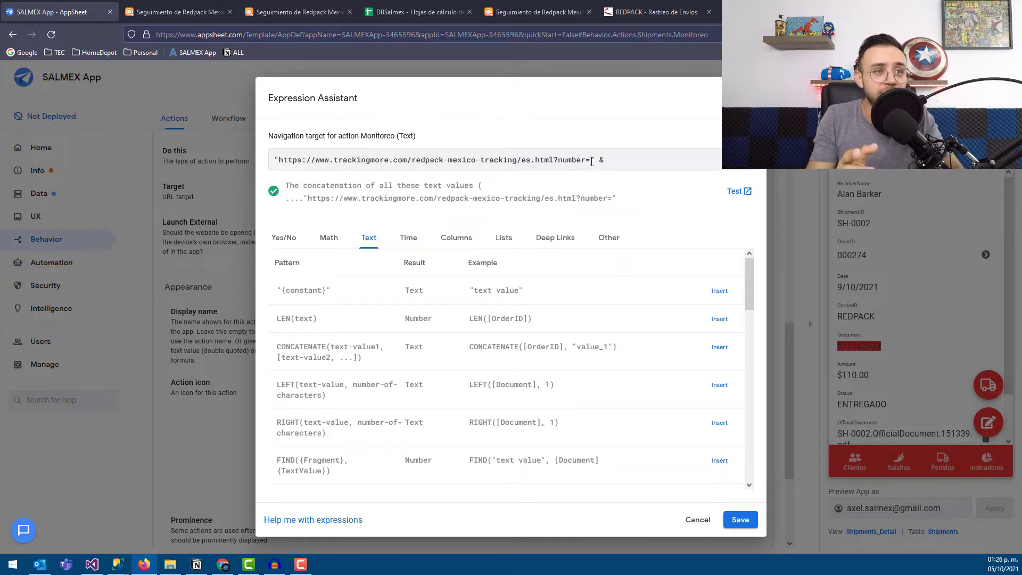
click(599, 158)
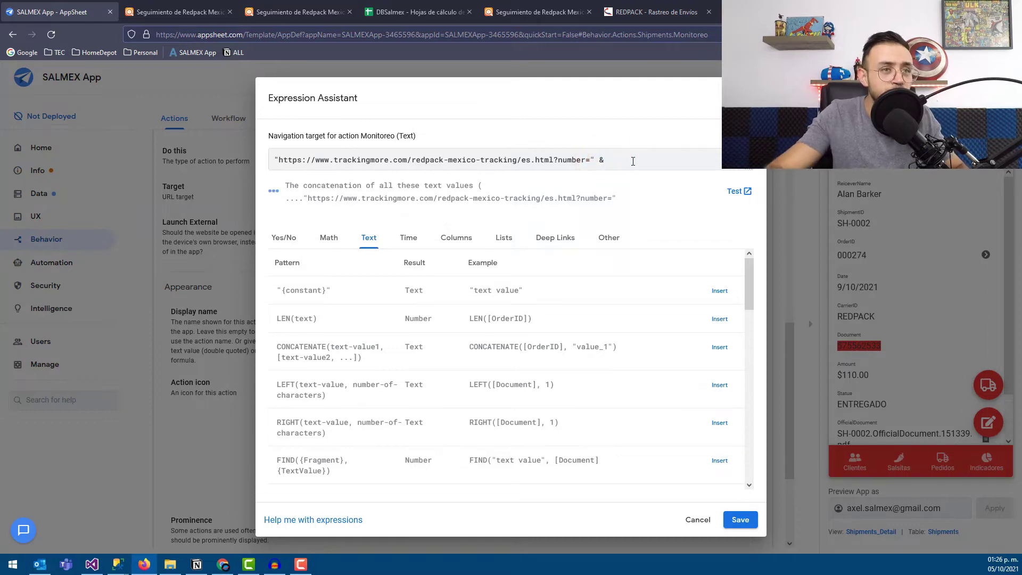
click(458, 239)
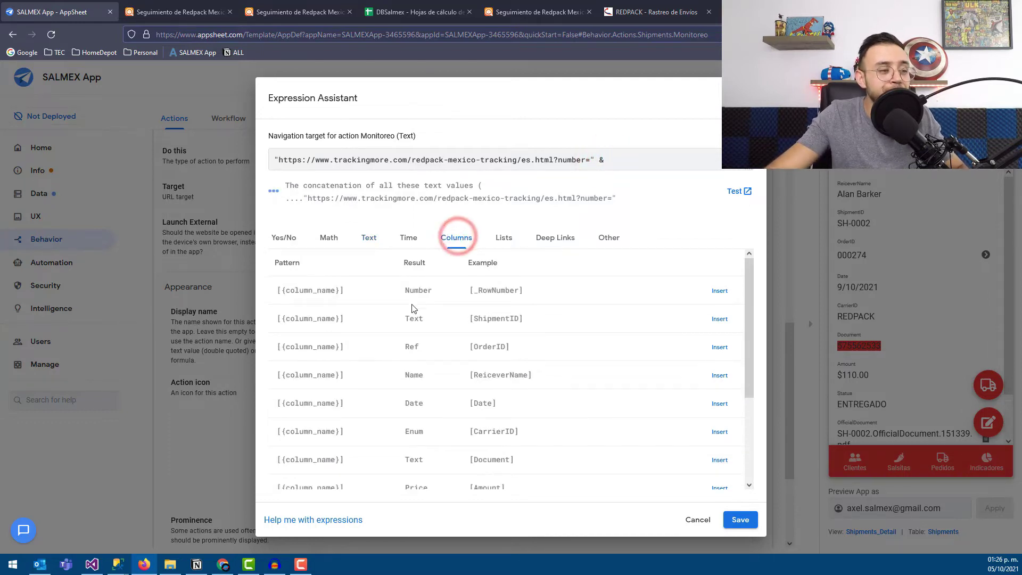
scroll(430, 392, down, 2)
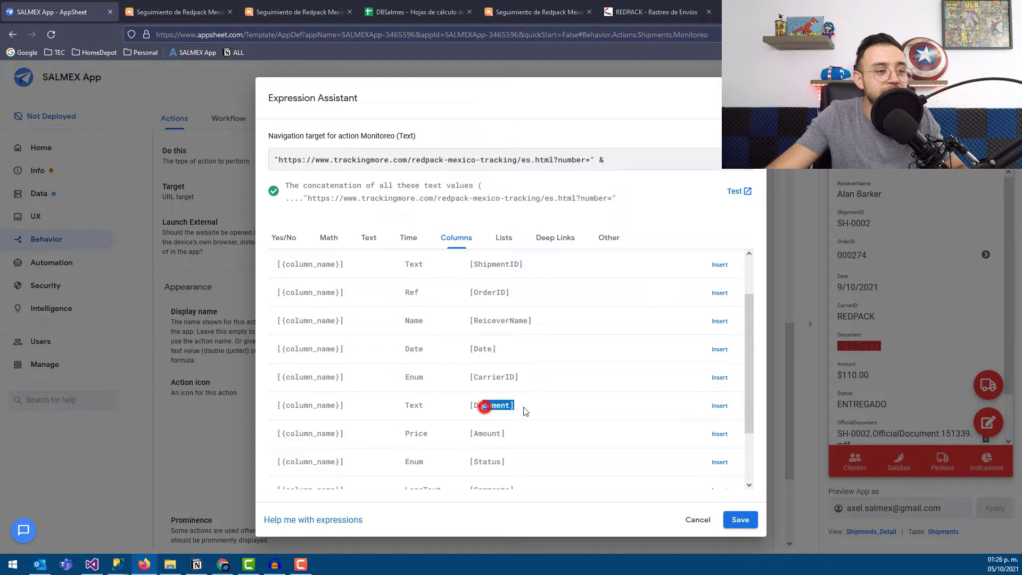
click(720, 407)
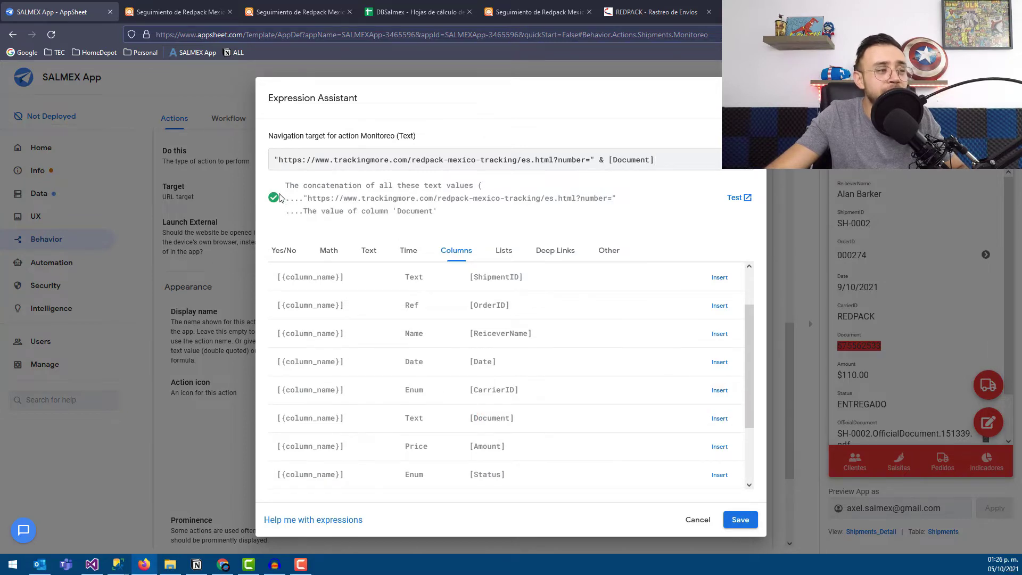
click(733, 518)
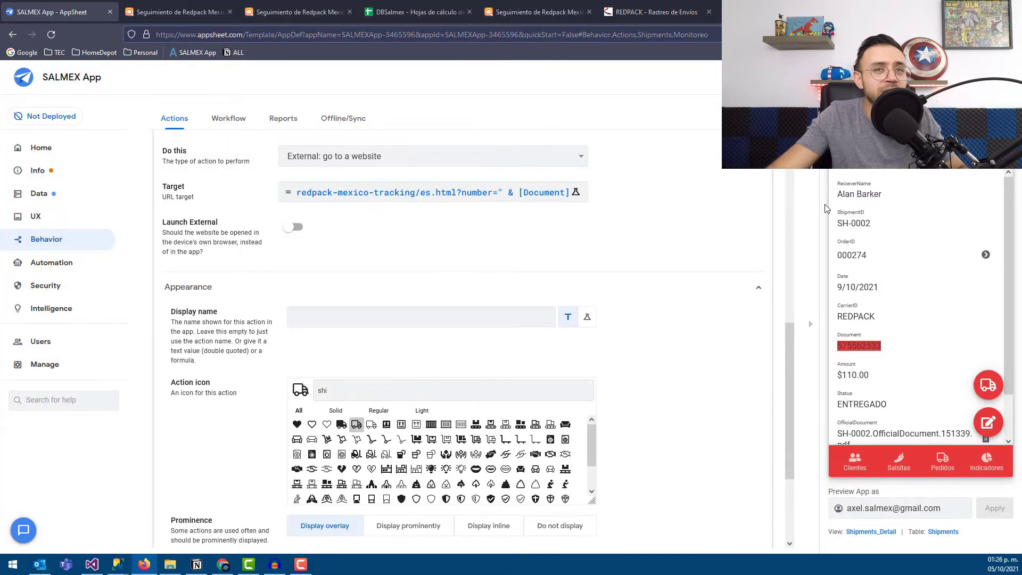
Tap the truck action, then close the extra Redpack, TrackingMore and DHL tracking tabs.
click(849, 349)
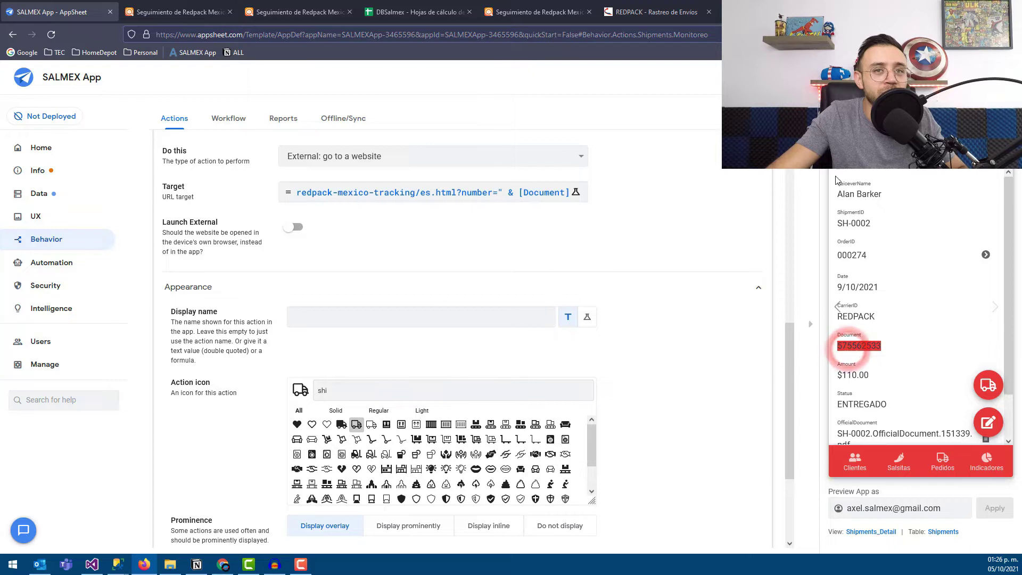
click(209, 14)
click(230, 11)
click(230, 12)
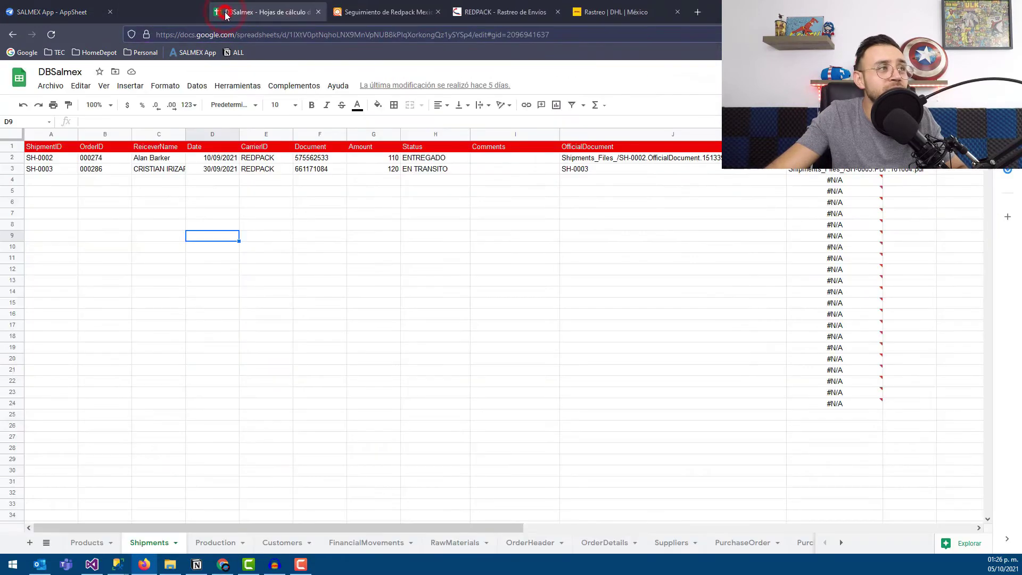
click(314, 13)
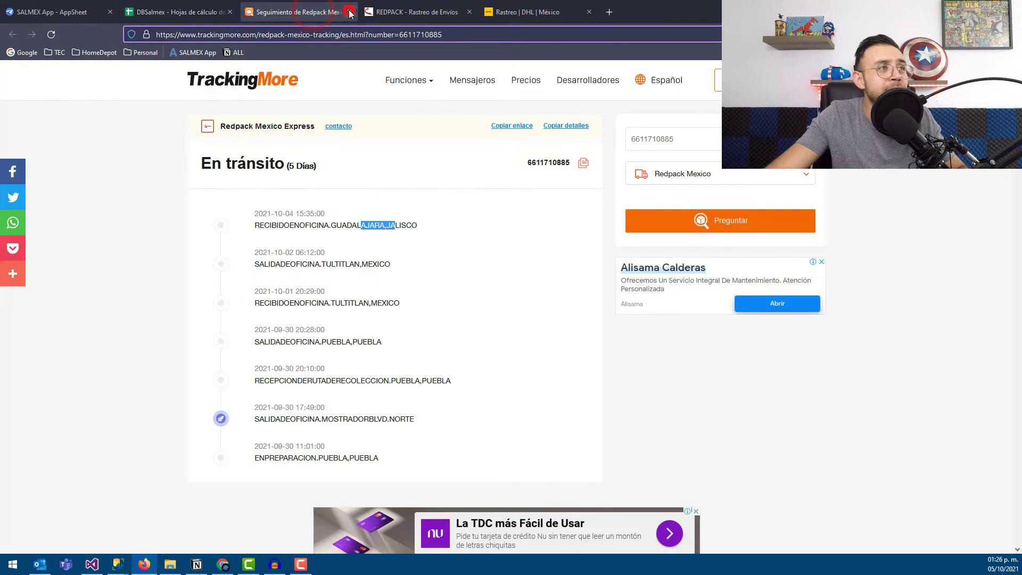
click(350, 11)
click(96, 12)
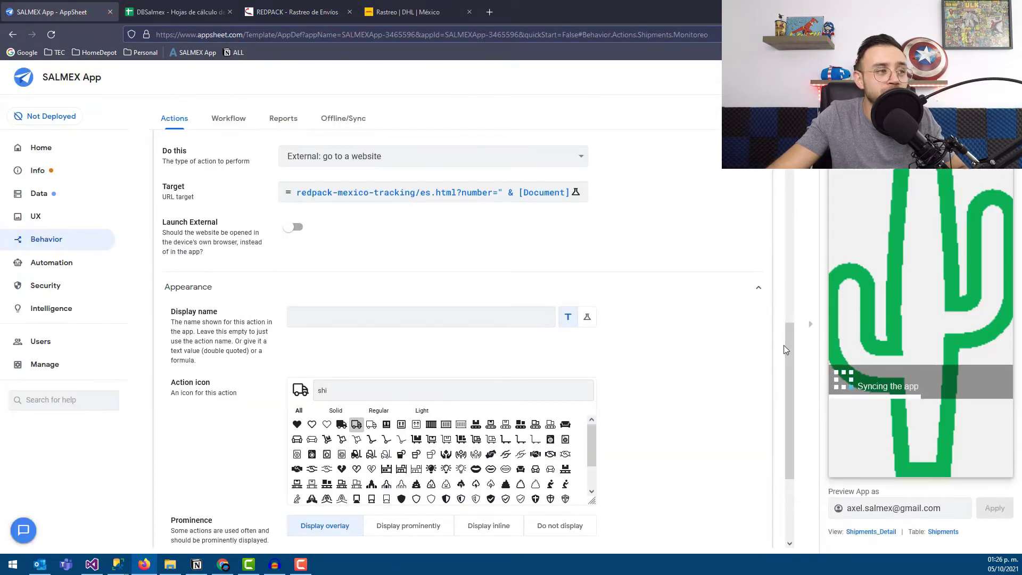
click(456, 11)
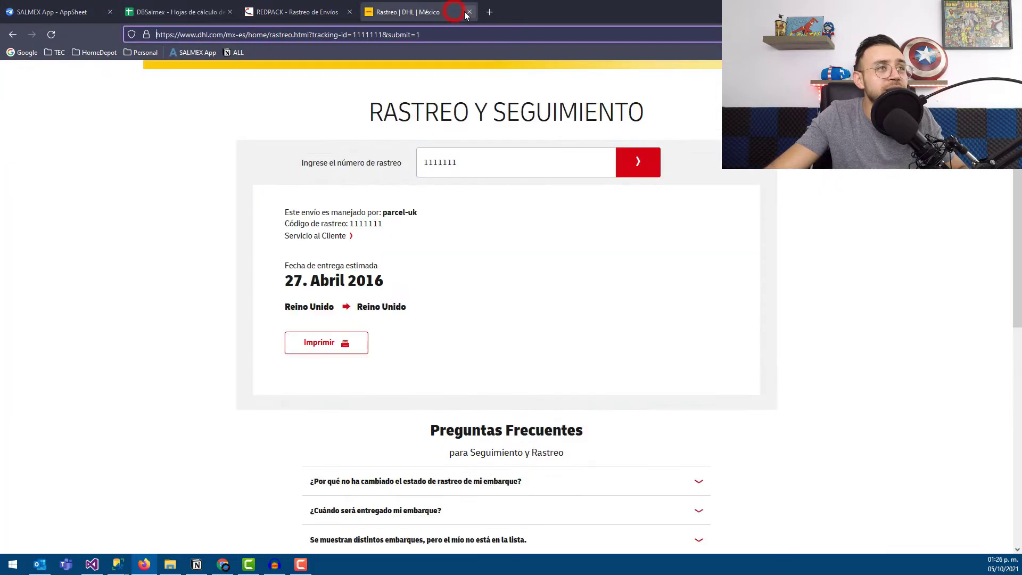
click(469, 12)
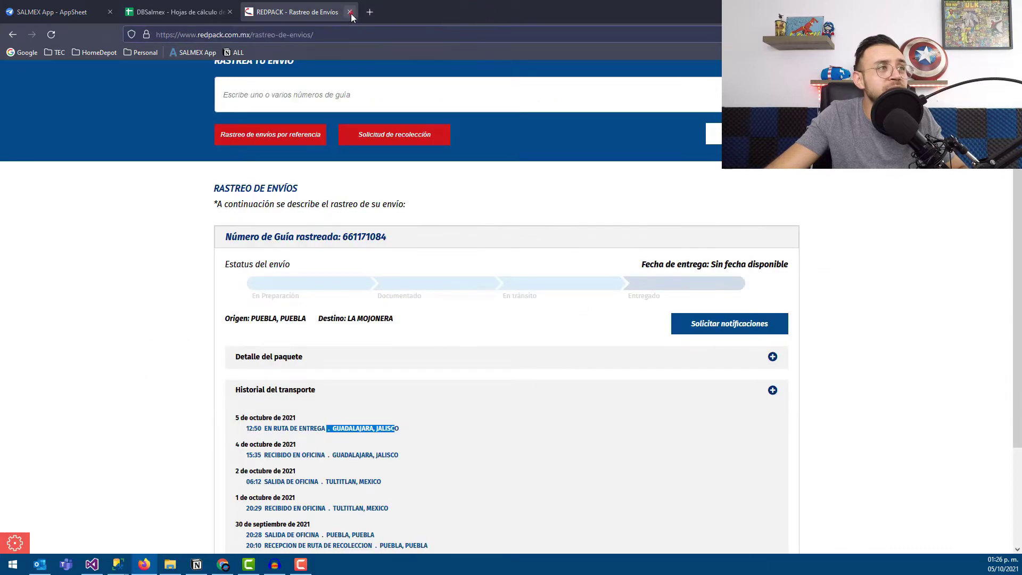
click(349, 11)
click(91, 12)
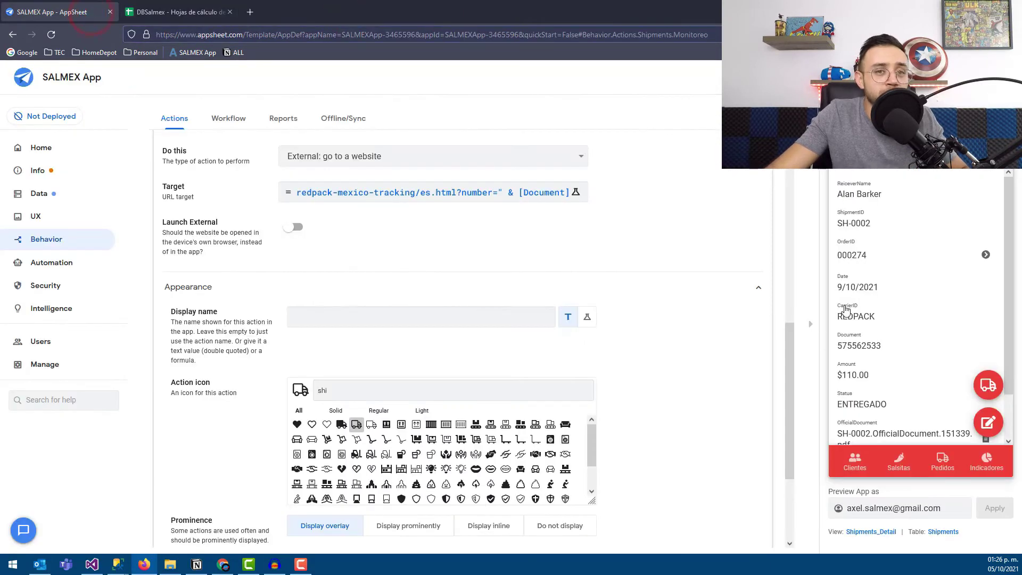
Run Monitoreo on SH-0002 and confirm the opened link carries its Document number.
click(840, 155)
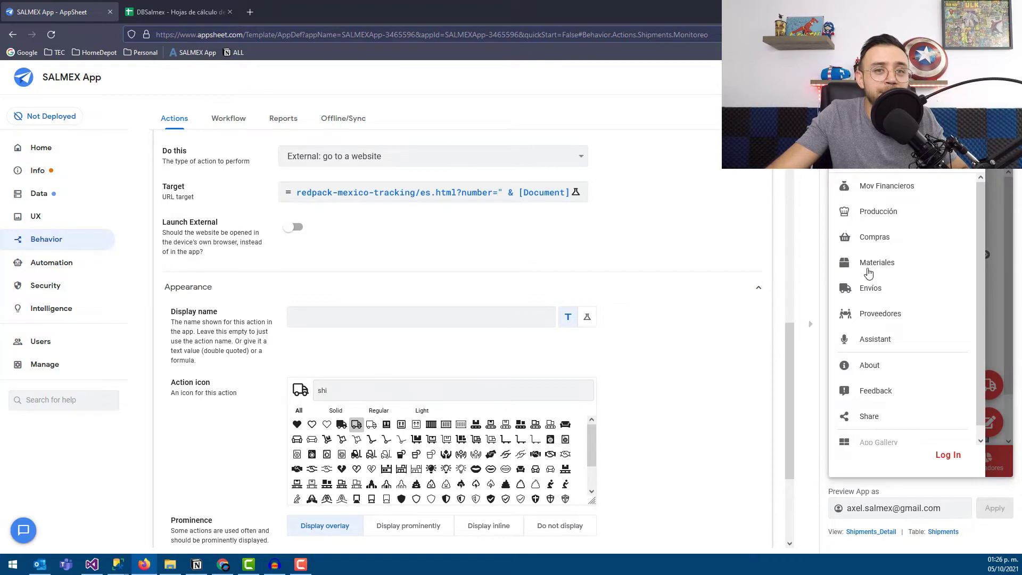
click(871, 288)
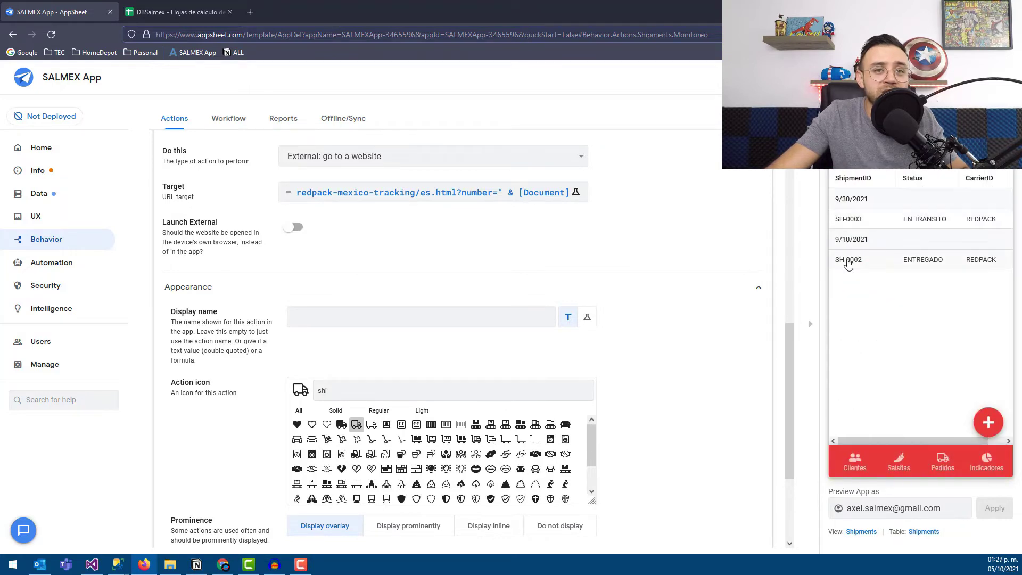
click(848, 261)
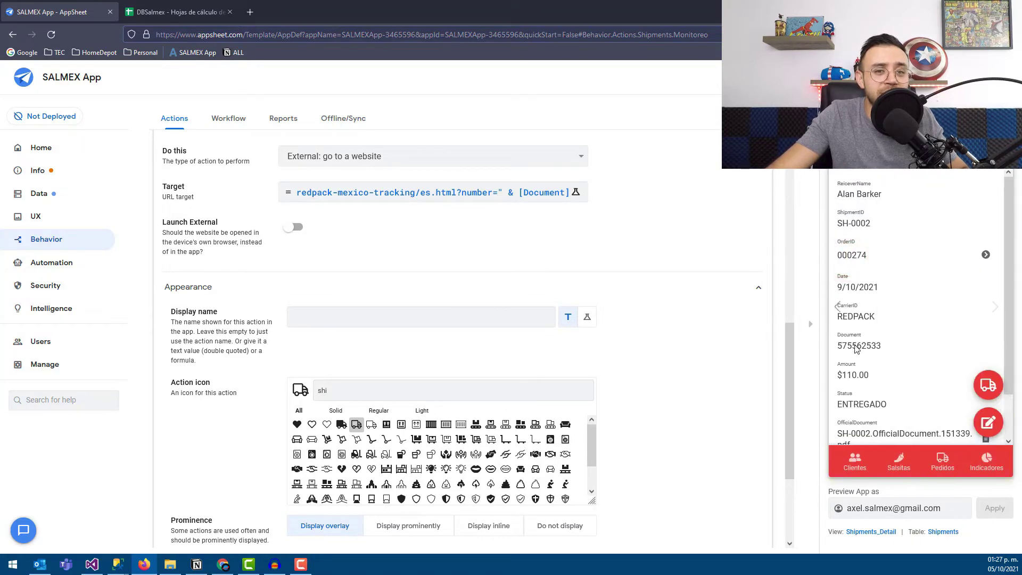
drag(867, 346, 882, 345)
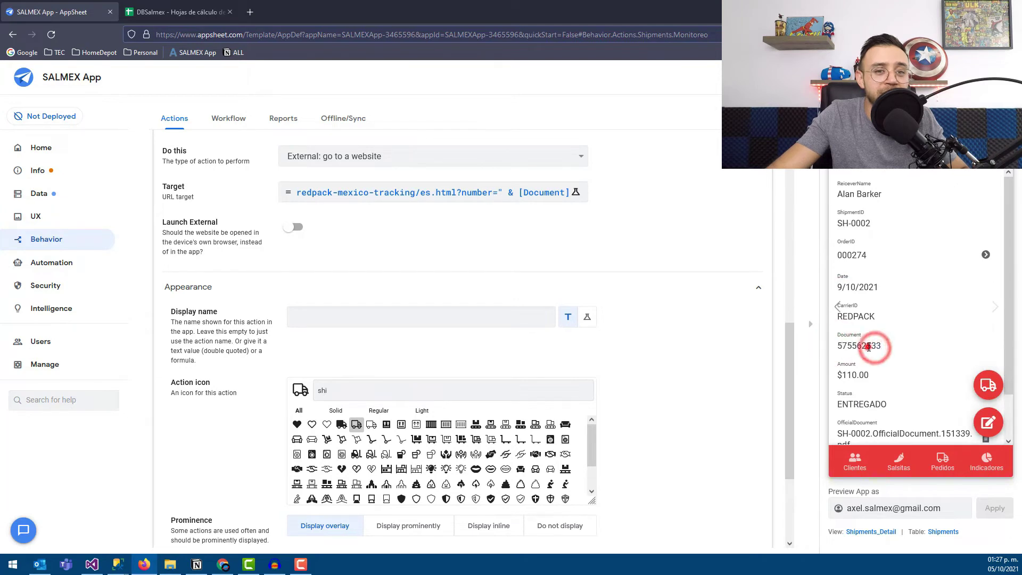
click(992, 386)
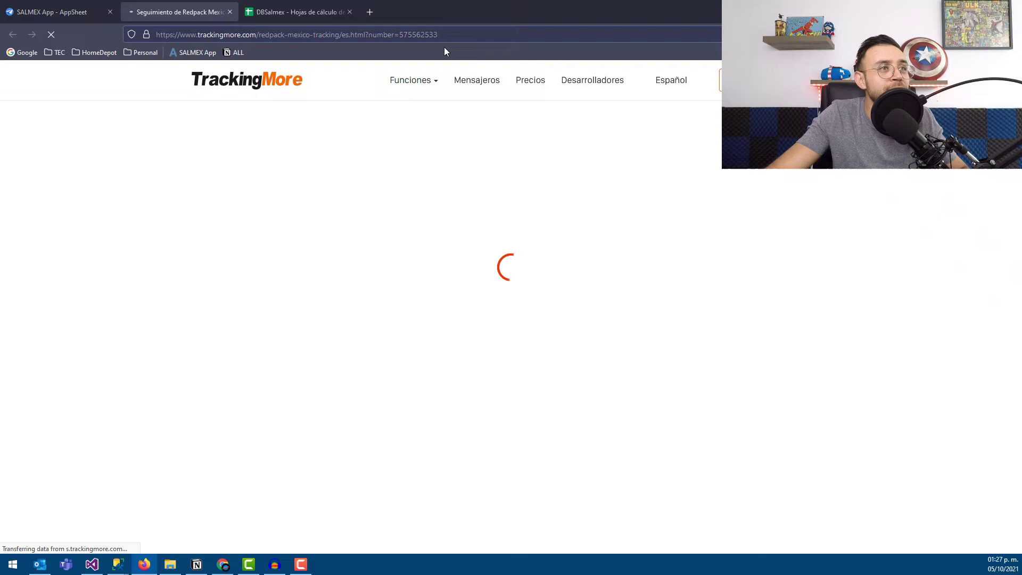
click(447, 35)
click(461, 35)
drag(461, 35, 403, 36)
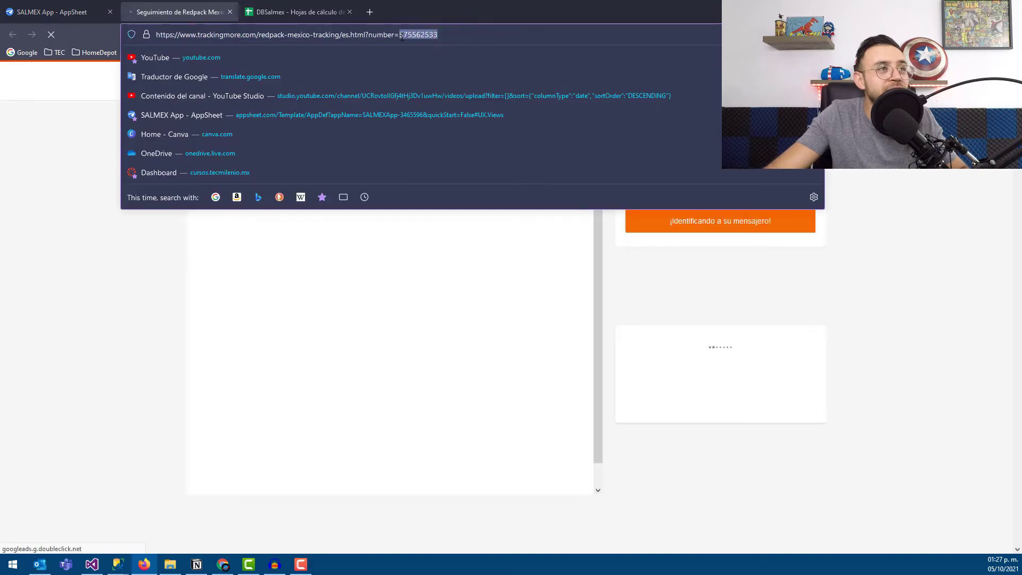
click(91, 327)
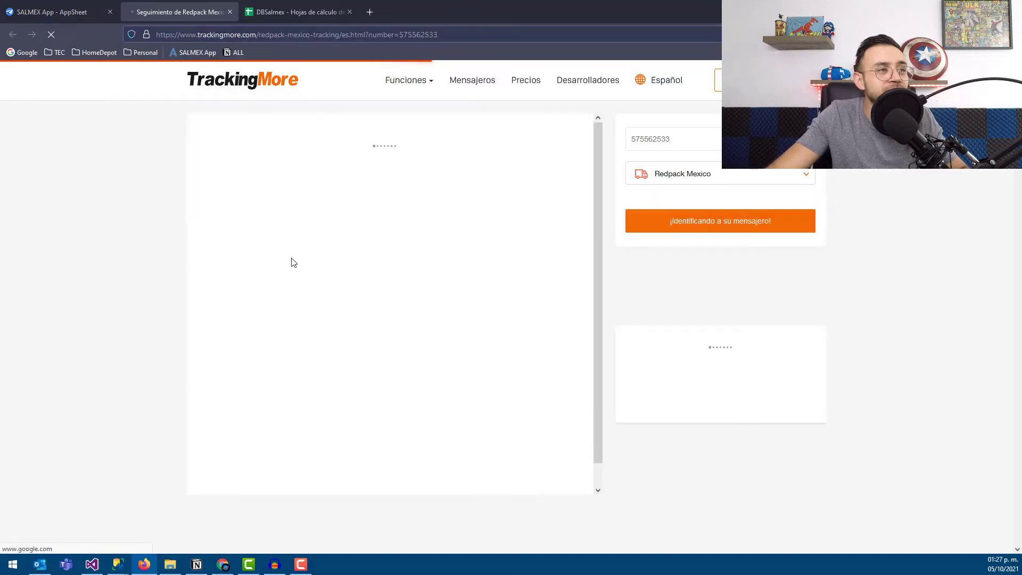
click(61, 10)
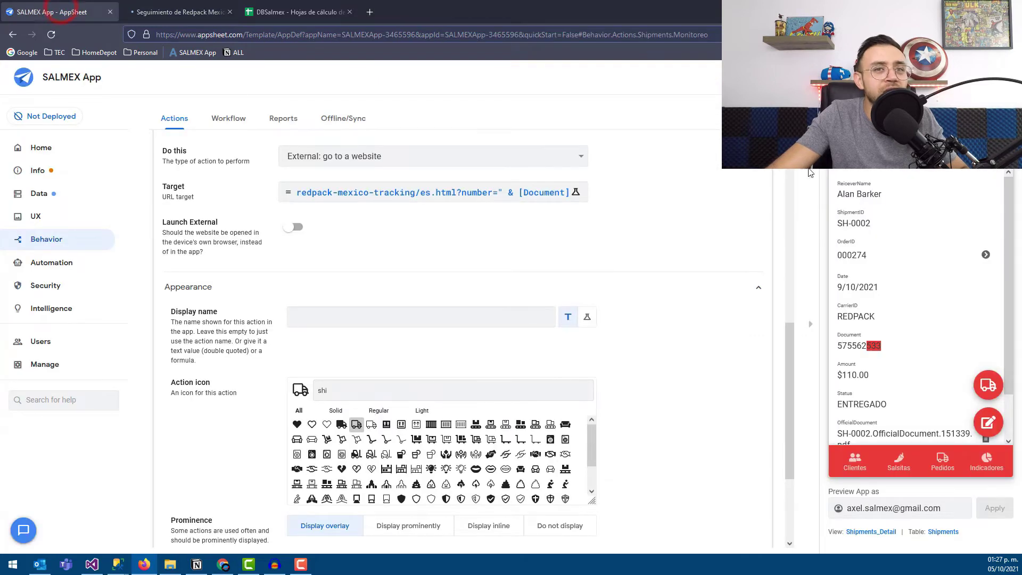
click(840, 160)
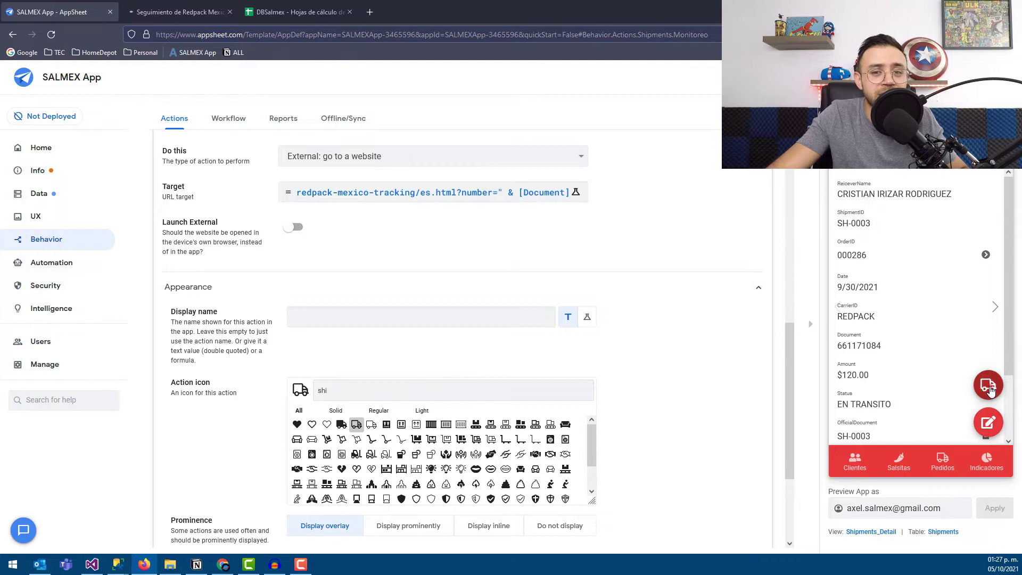
click(990, 388)
click(282, 12)
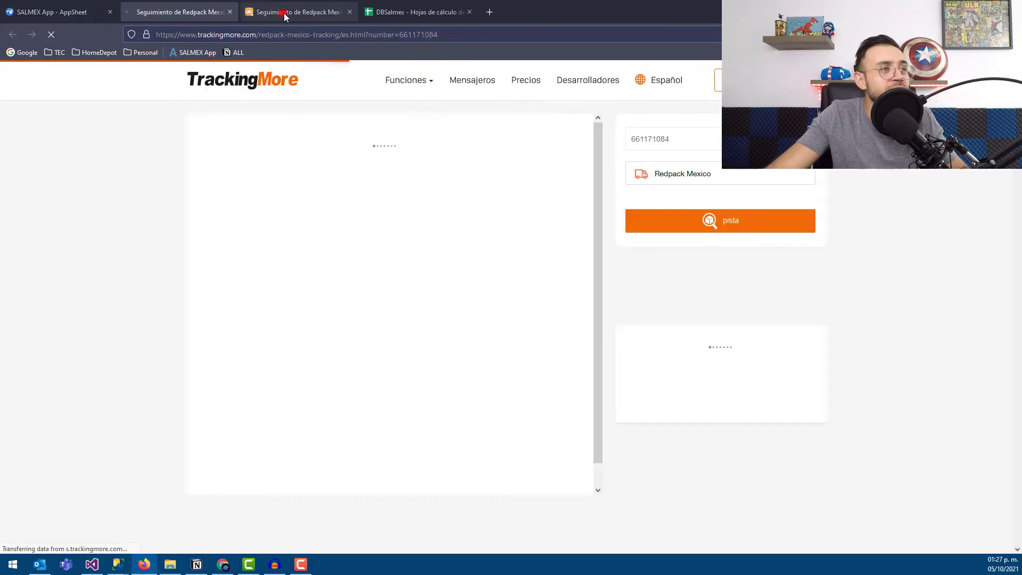
click(274, 224)
click(346, 225)
click(322, 229)
double_click(308, 228)
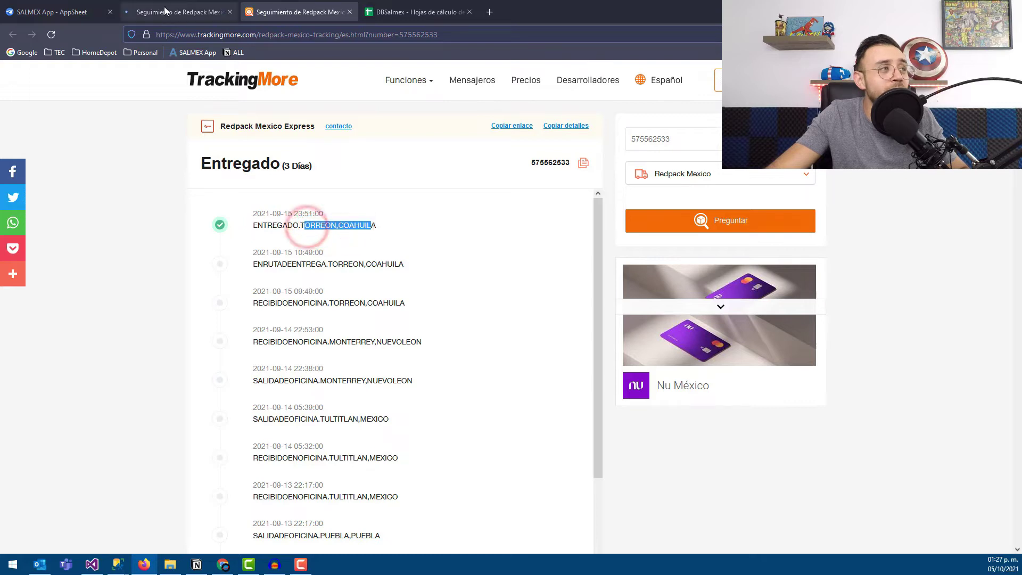
Review the tracking history for 661171084, then check the shipment's REDPACK carrier value in AppSheet.
click(166, 11)
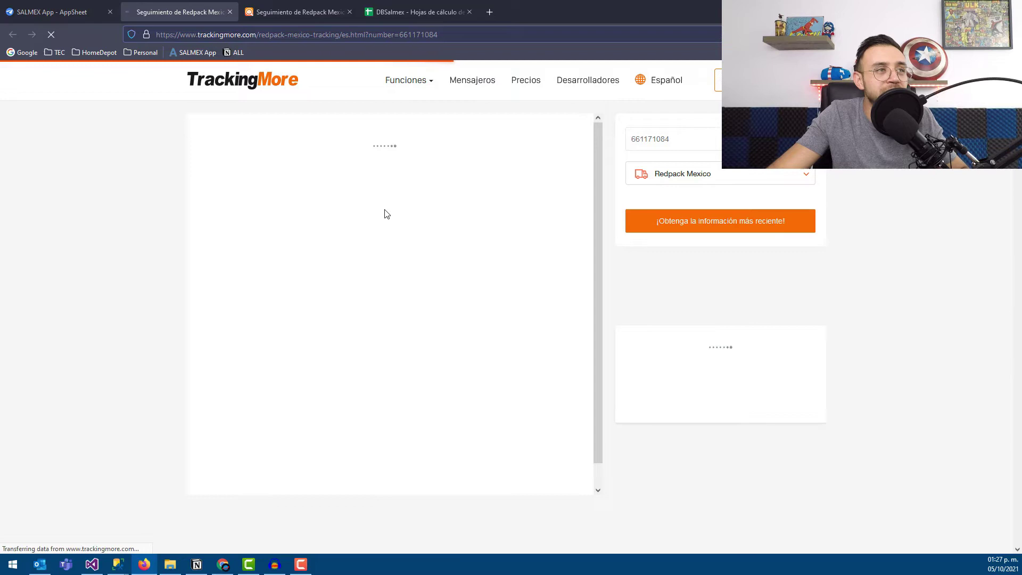
drag(264, 225, 405, 226)
click(445, 36)
click(301, 12)
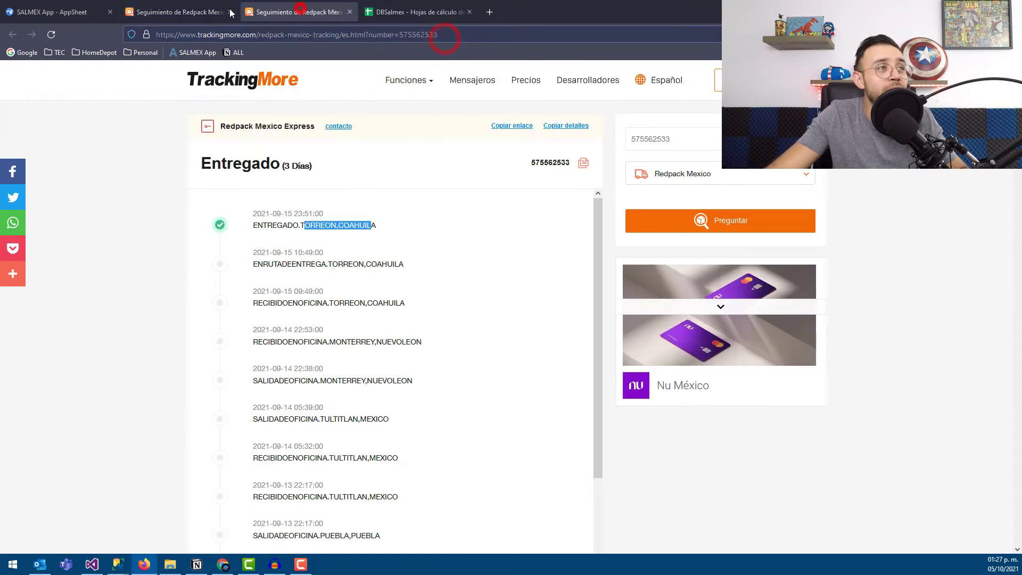
click(77, 10)
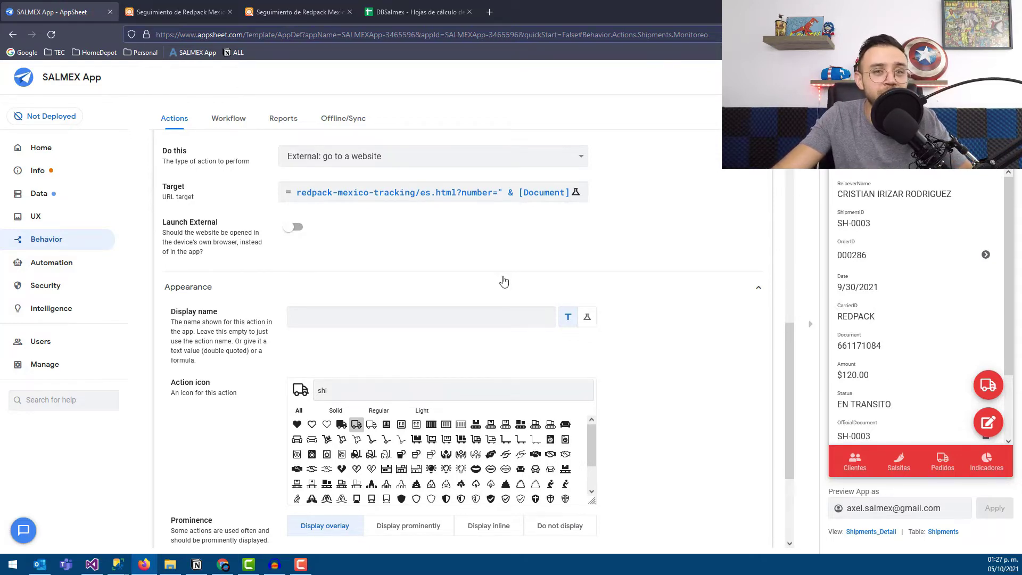
double_click(855, 315)
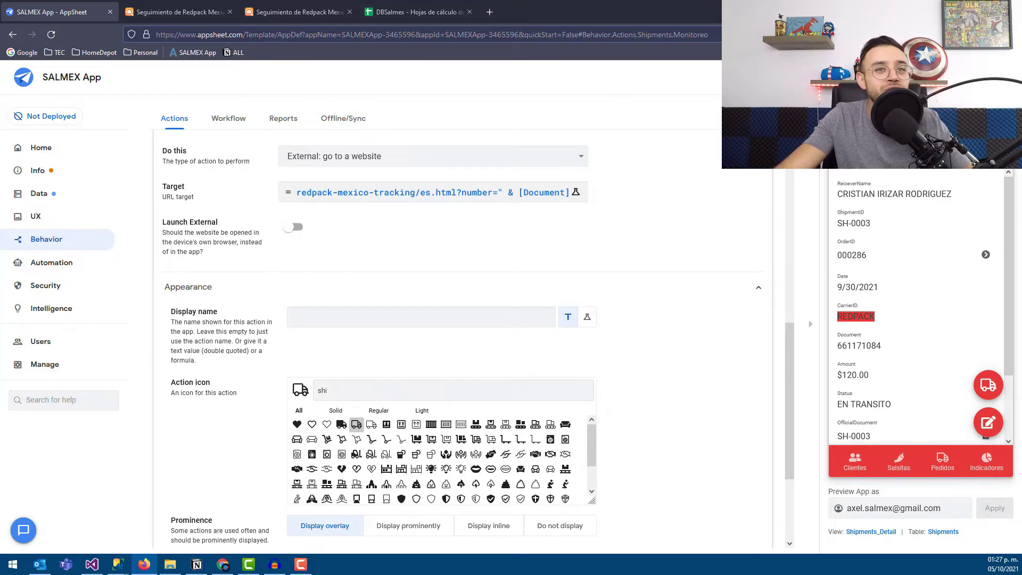
Start a new shipment for order 000287 and fill in the receiver's name.
click(988, 423)
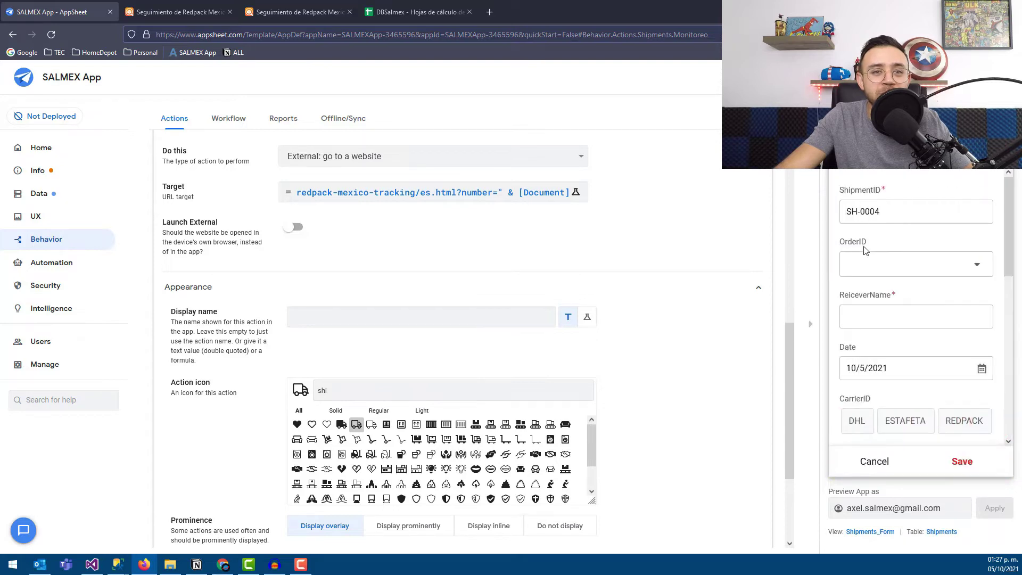
click(859, 263)
scroll(852, 319, down, 2)
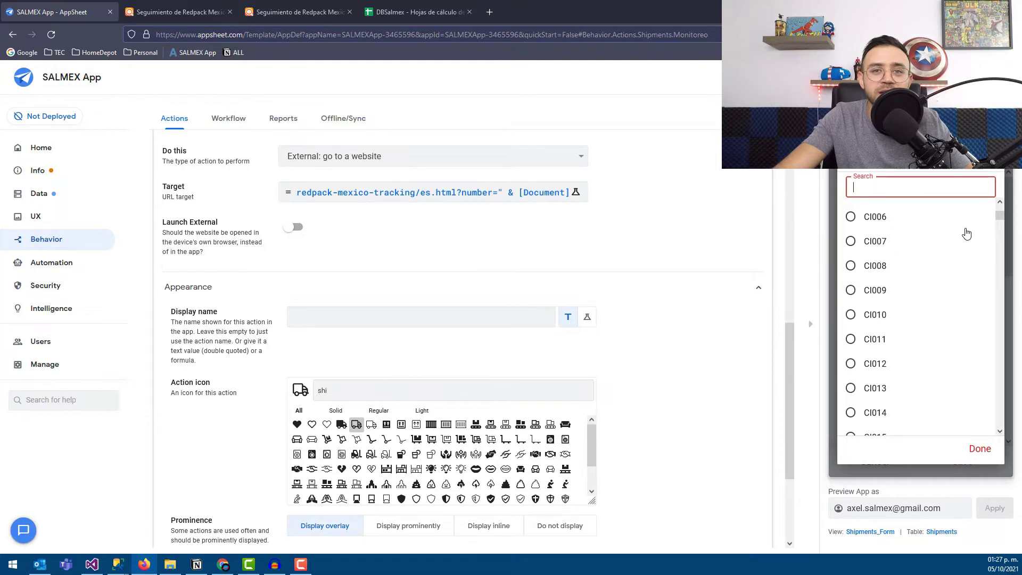
drag(1001, 216, 913, 437)
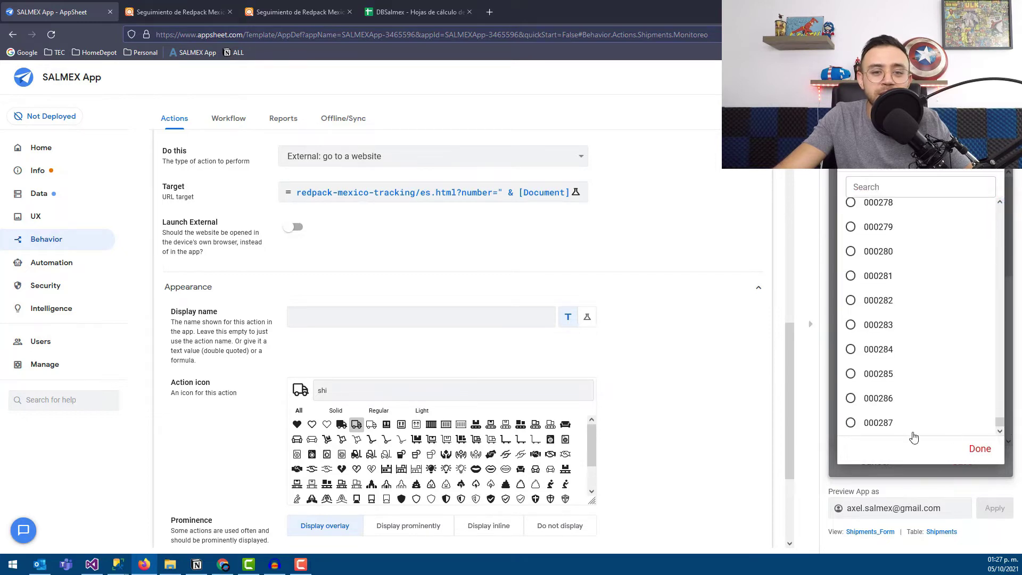
click(880, 429)
scroll(873, 320, down, 3)
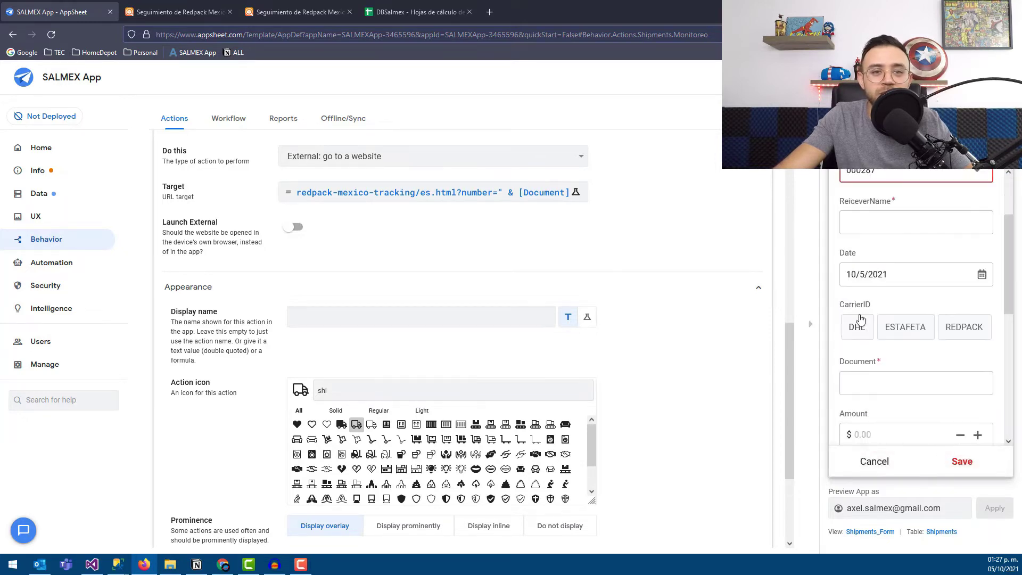
click(858, 203)
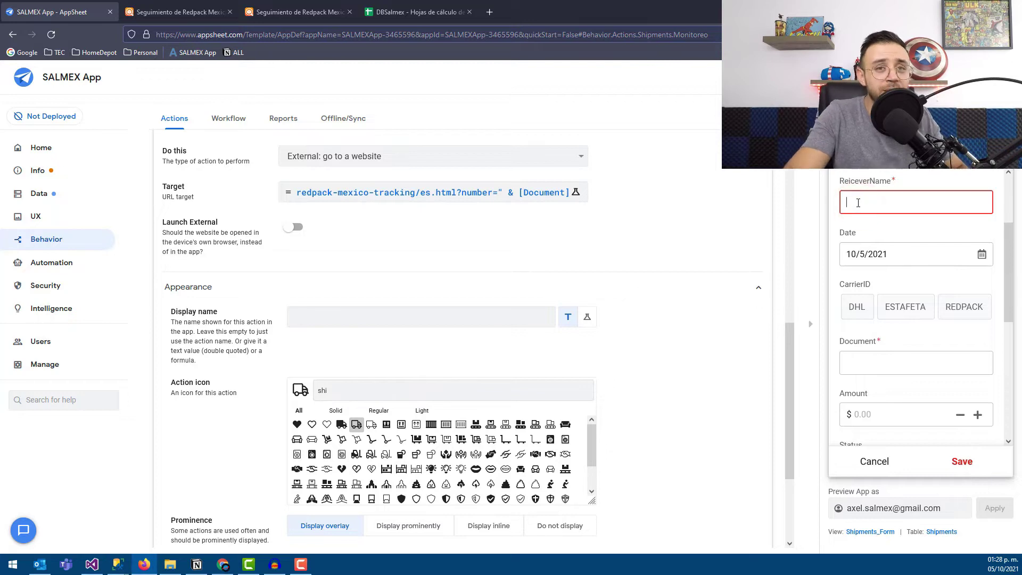
text(el Romero)
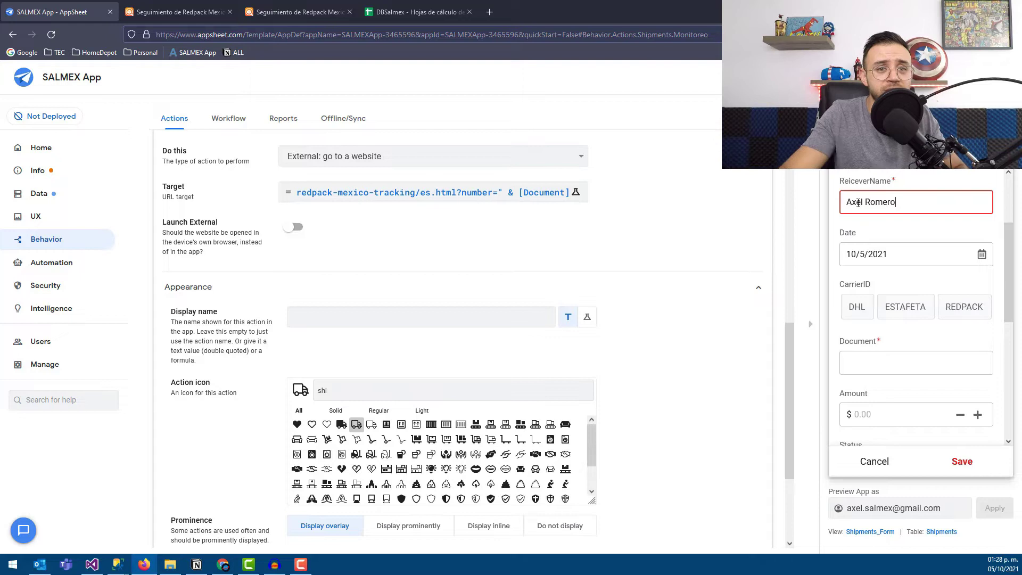
Set carrier DHL, Document 111111 and Amount 150, save, and open SH-0004.
click(866, 312)
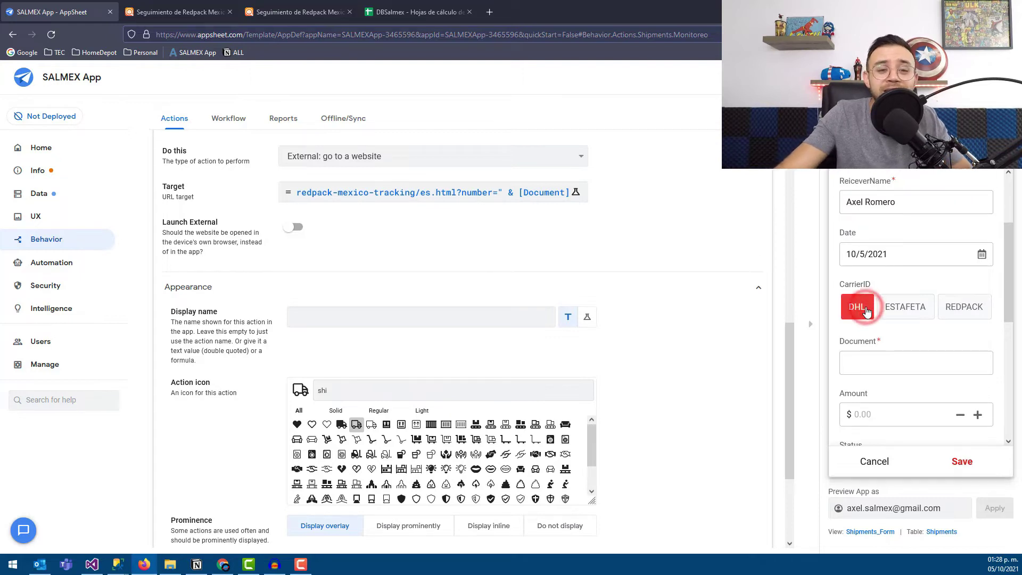
click(856, 356)
text(111111)
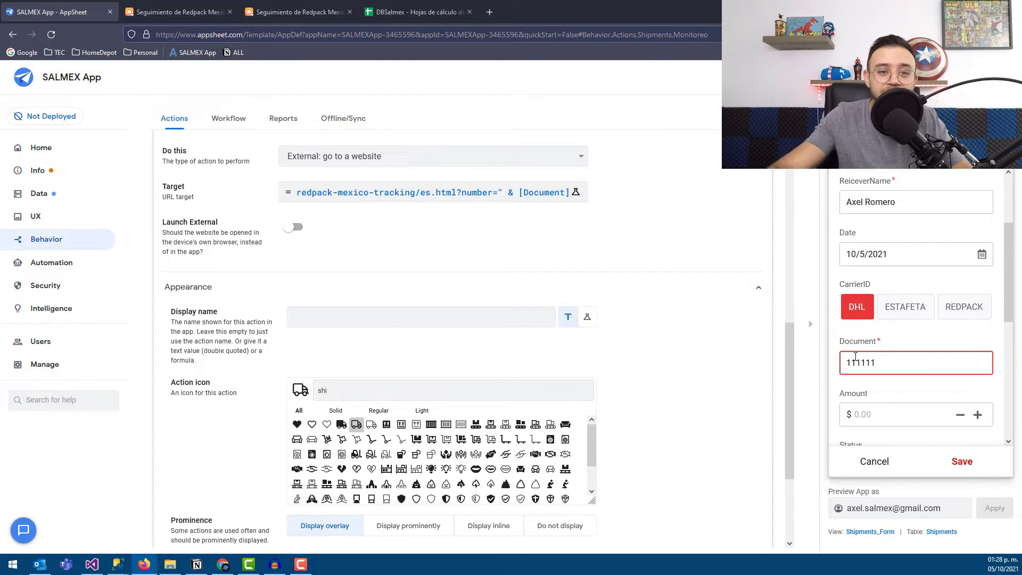
click(856, 414)
text(150)
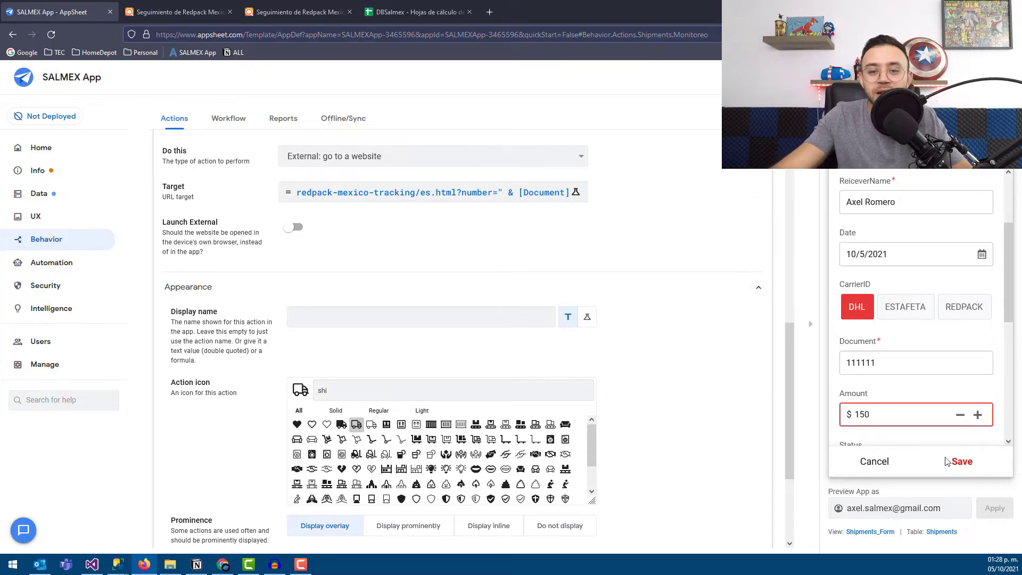
click(961, 461)
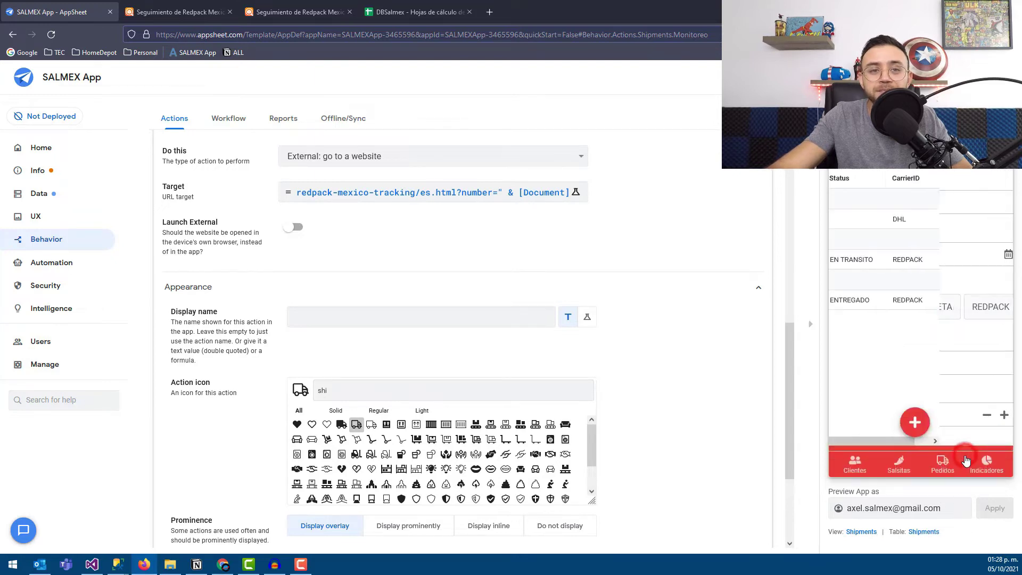
click(879, 219)
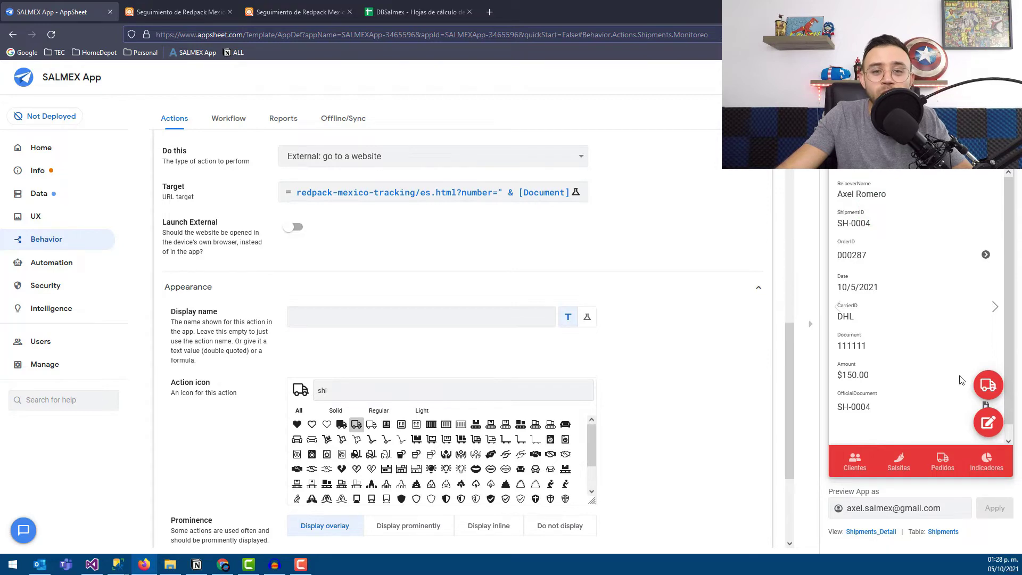
Run SH-0004's tracking action and redo the TrackingMore lookup for 111111 using DHL.
click(988, 385)
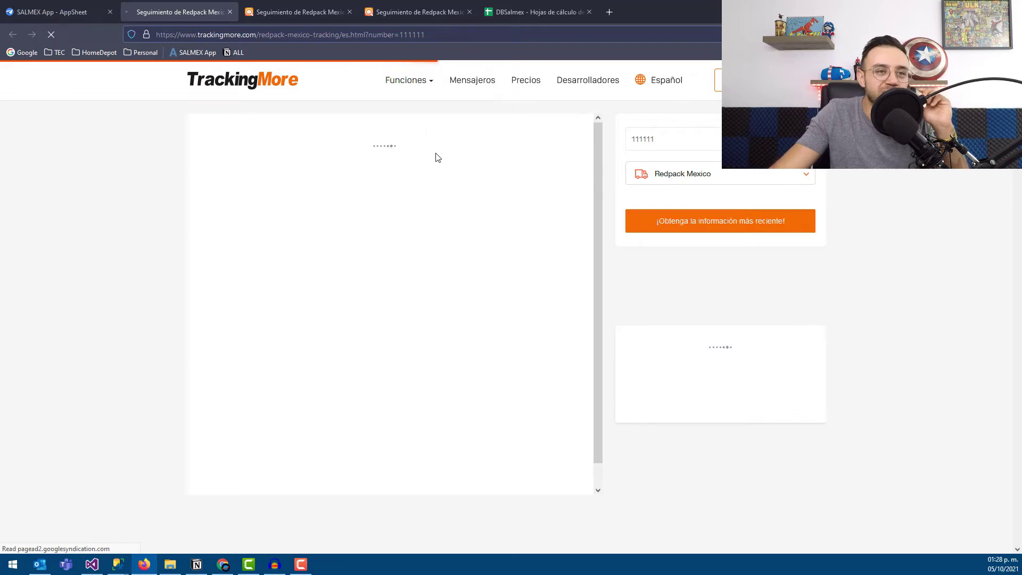
click(694, 172)
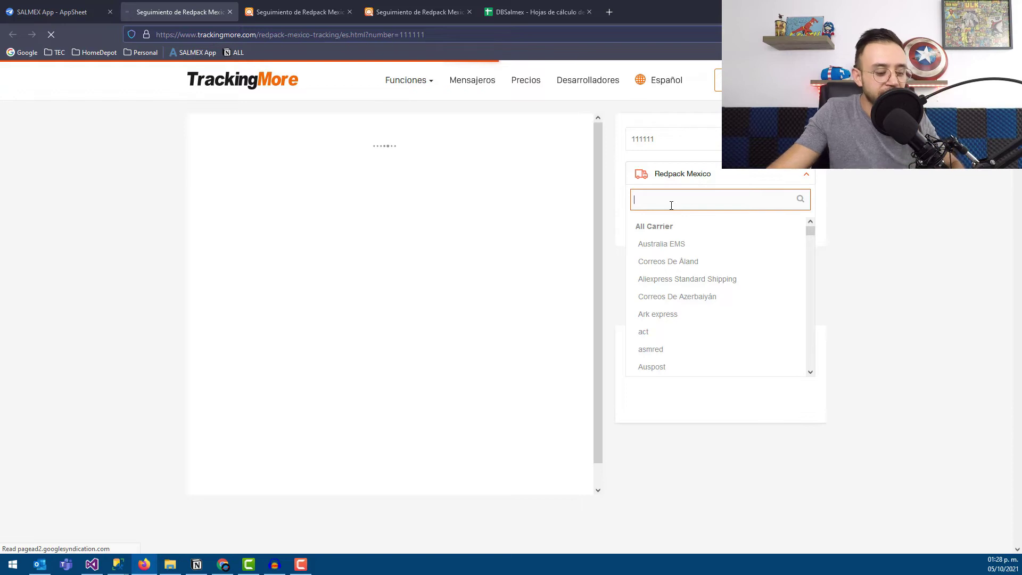
text(DH)
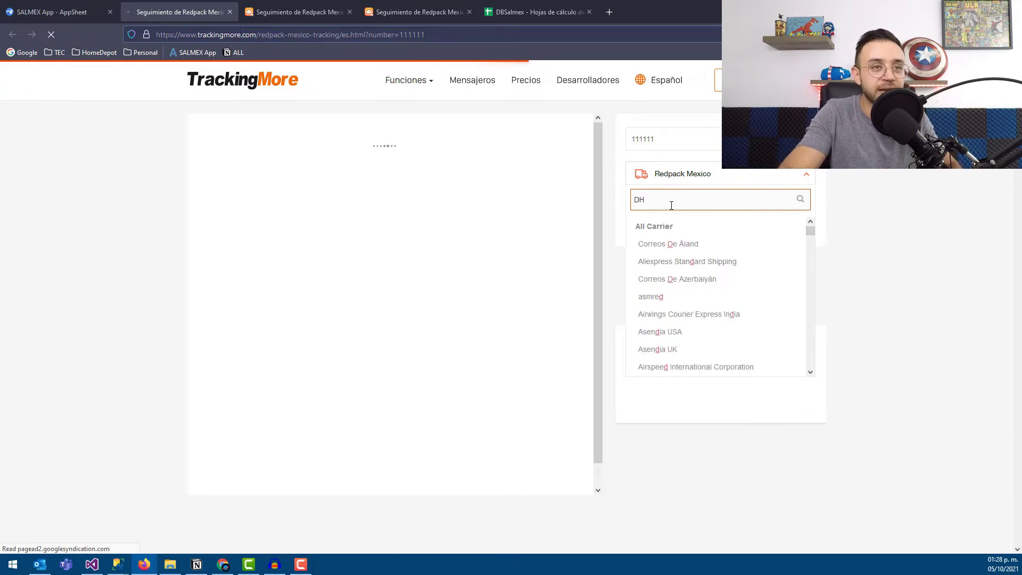
text(l)
click(646, 244)
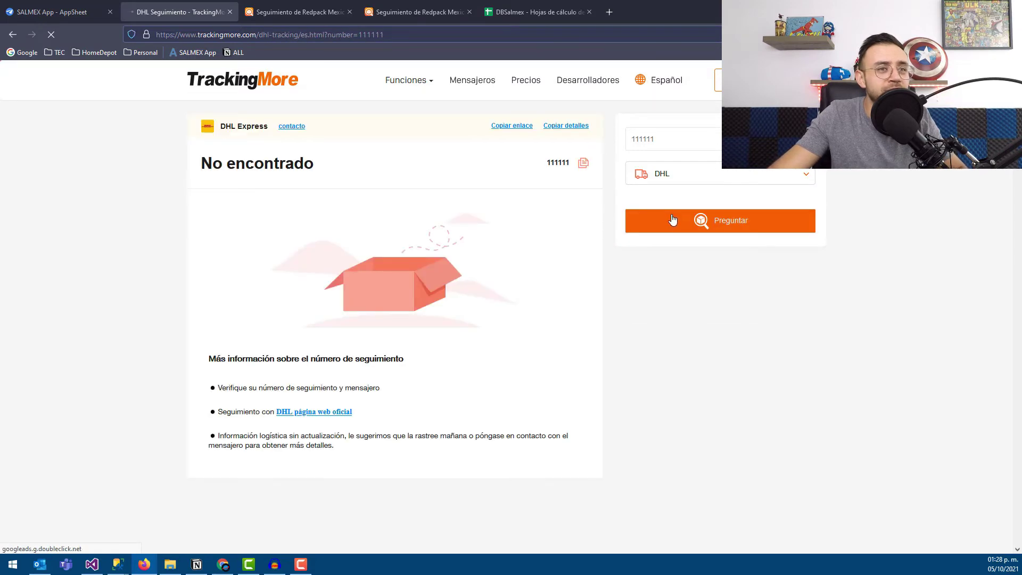
click(678, 223)
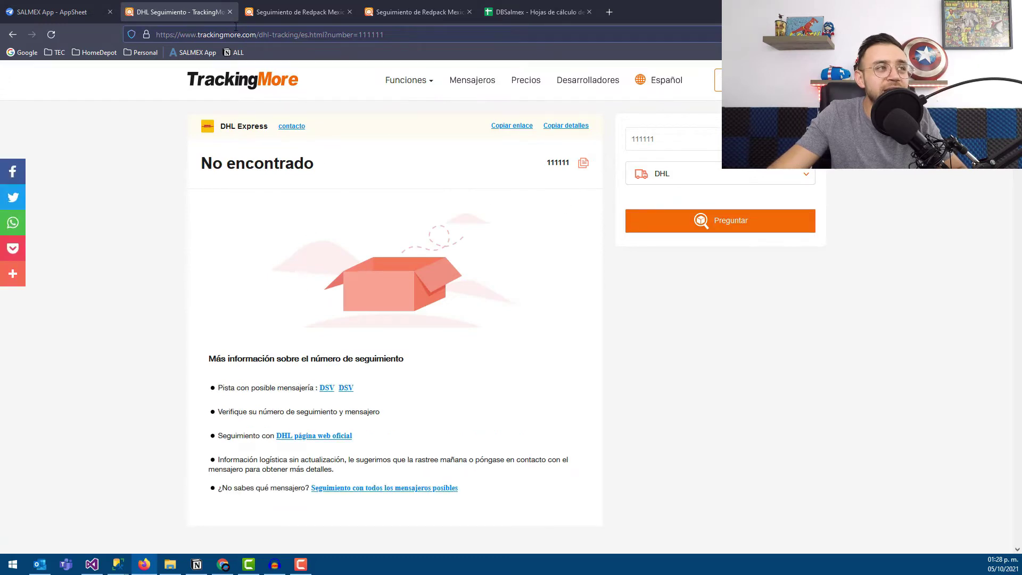
Search the web for DHL, open its website and track number 1111111.
click(403, 32)
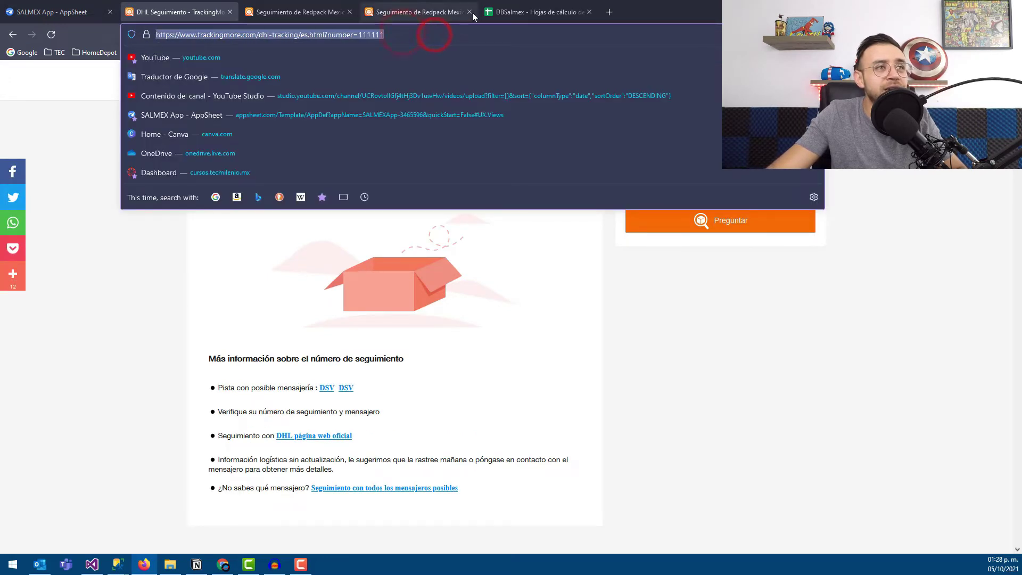
click(611, 12)
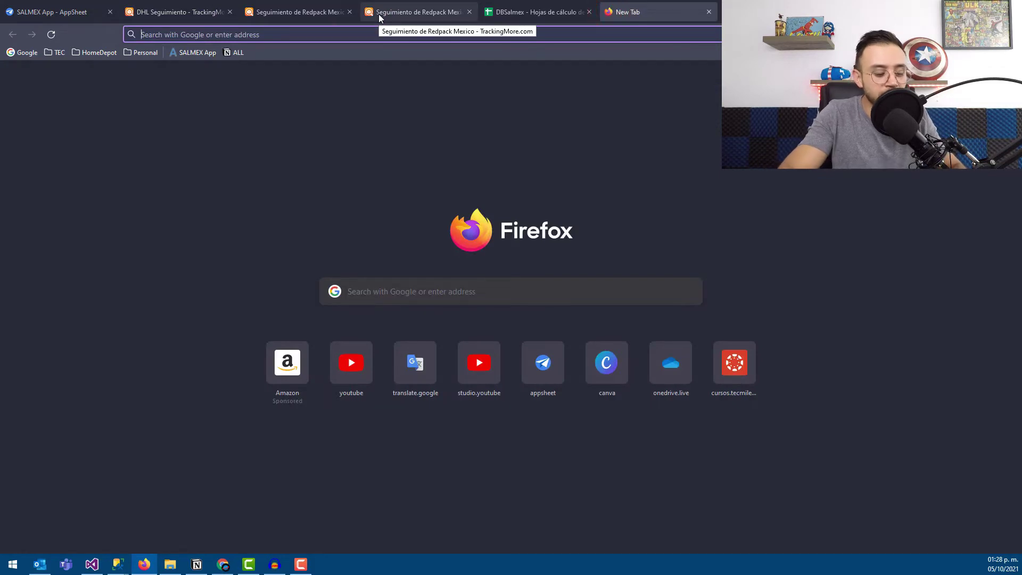
text(DHl)
key(Return)
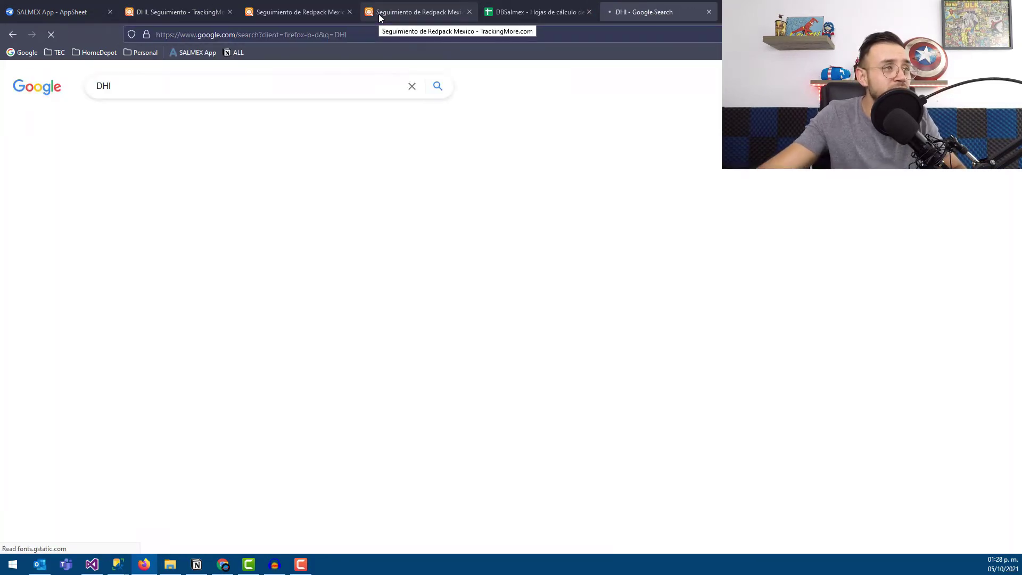
click(153, 179)
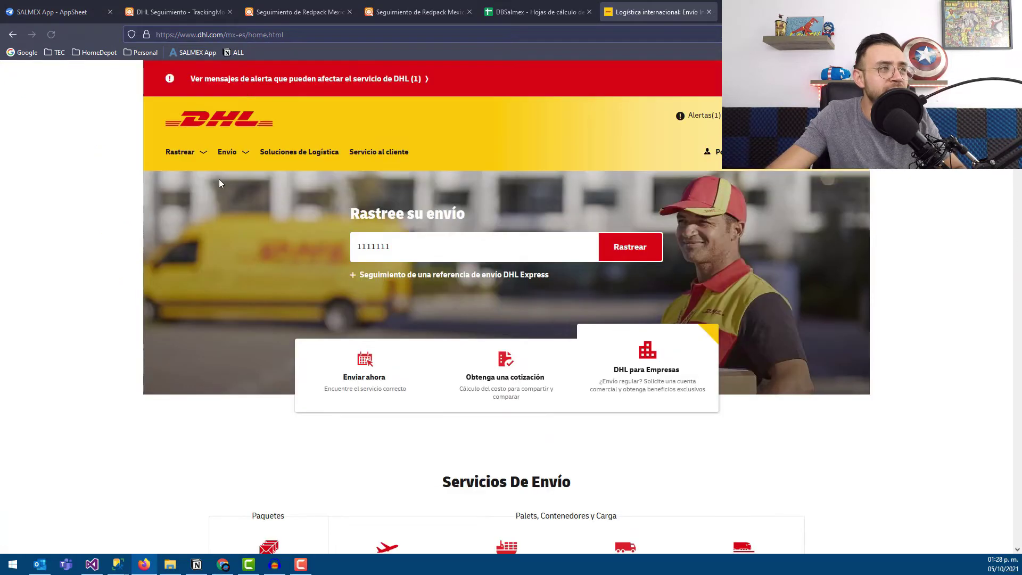
click(662, 250)
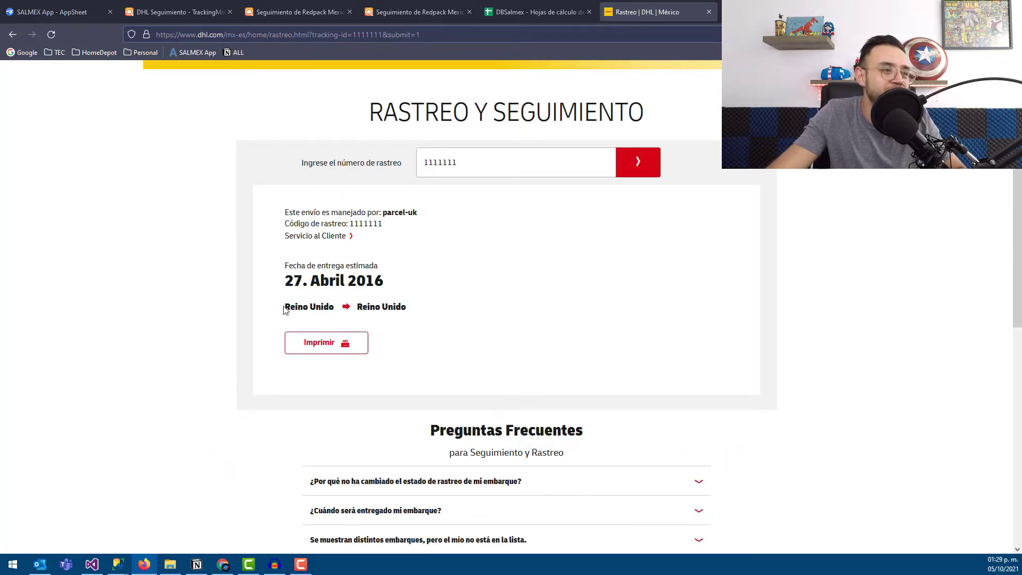
Remove the submit=1 parameter from the DHL tracking address and rerun the search.
drag(285, 307, 388, 307)
click(445, 34)
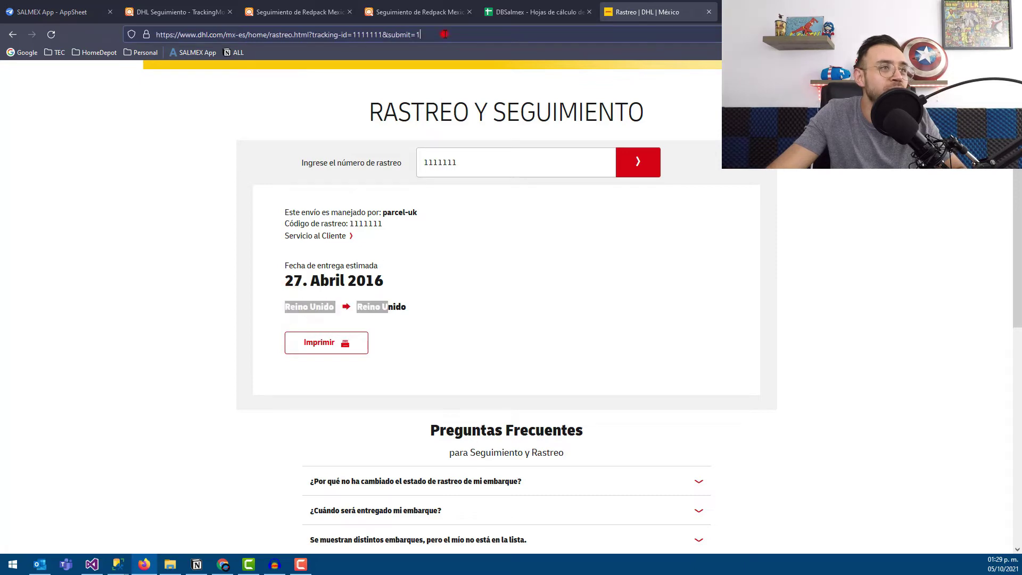
drag(440, 36, 109, 29)
key(BackSpace)
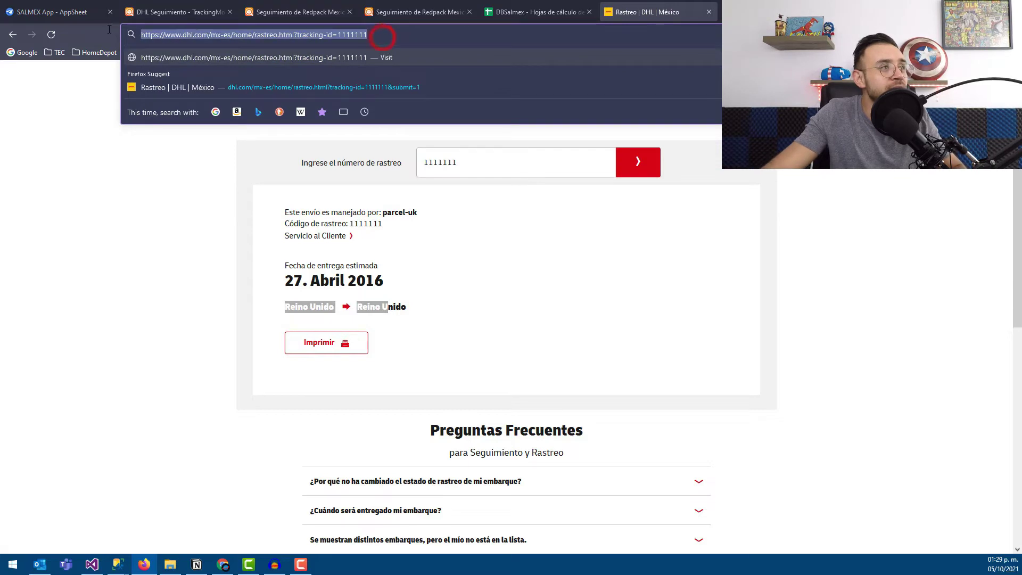
key(Return)
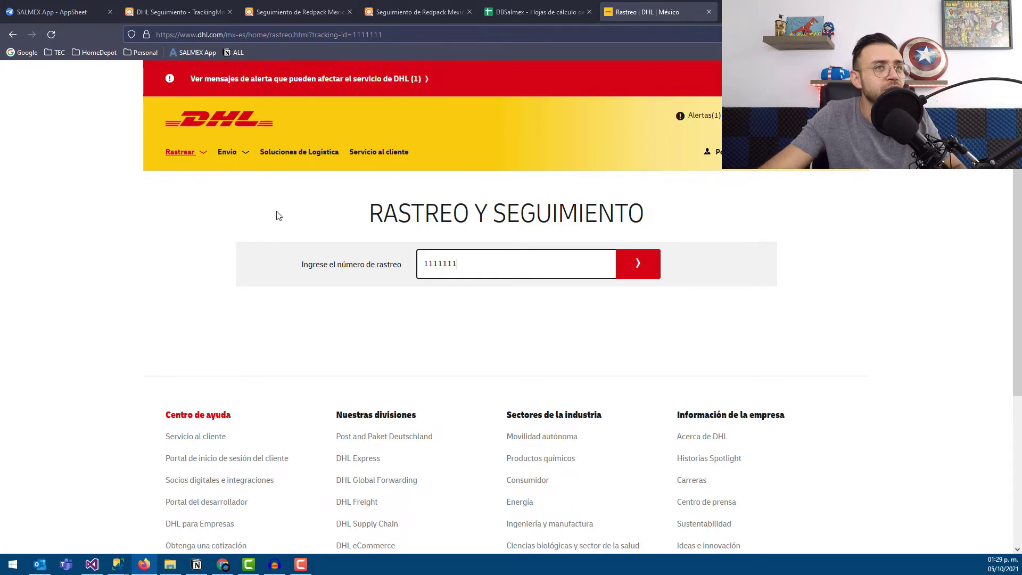
click(642, 266)
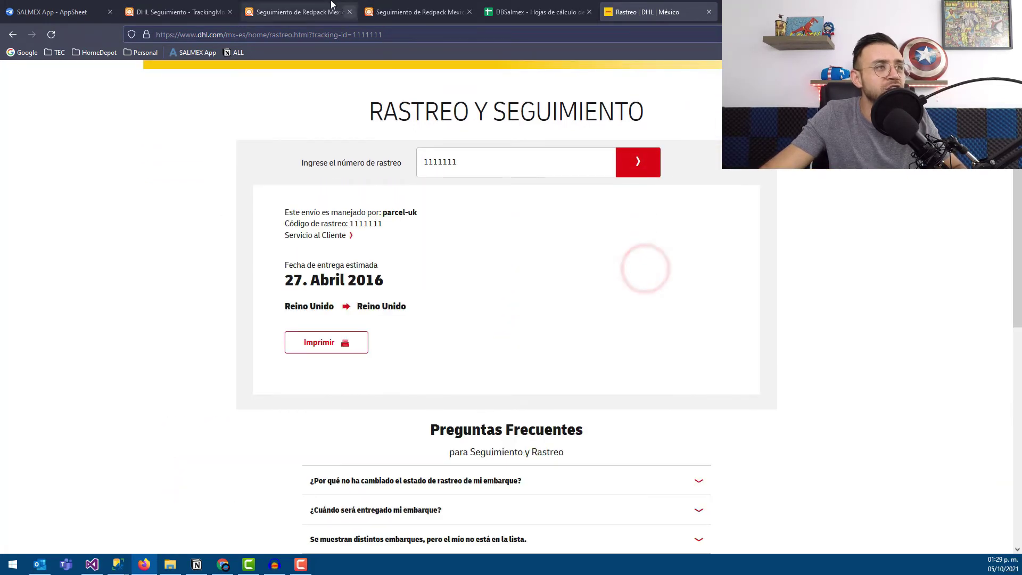
Select the complete DHL tracking page address for 1111111.
click(406, 34)
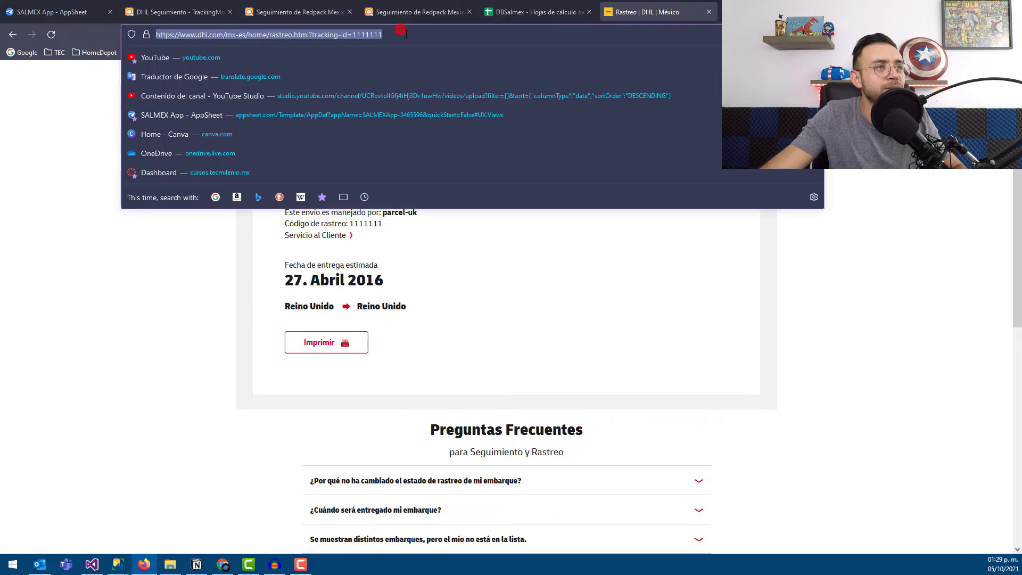
click(126, 312)
triple_click(288, 266)
click(354, 290)
drag(339, 34, 408, 35)
drag(126, 35, 120, 37)
key(ctrl+c)
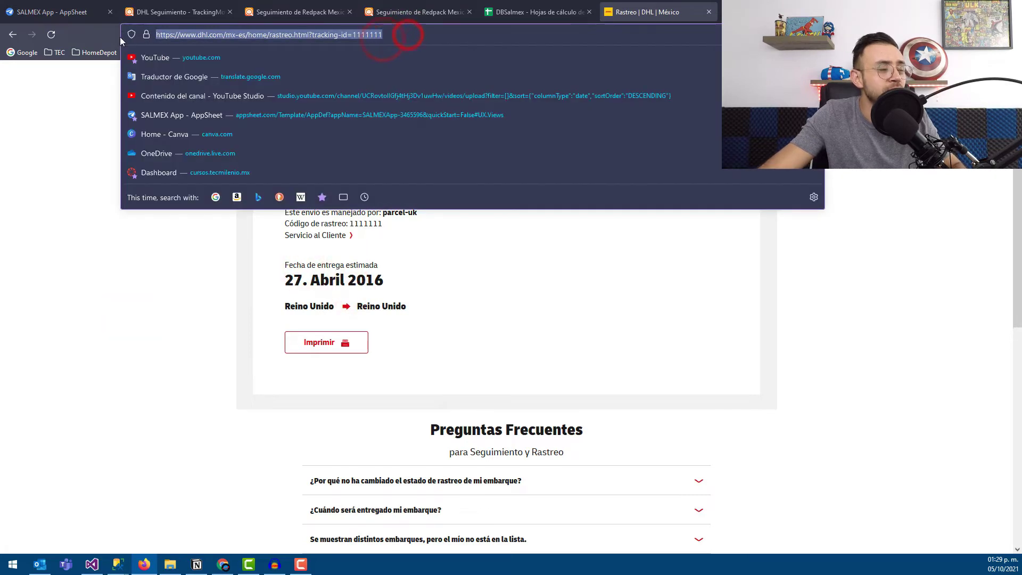
Open Monitoreo's Target expression, enlarge the text box and push the expression down a line.
click(88, 11)
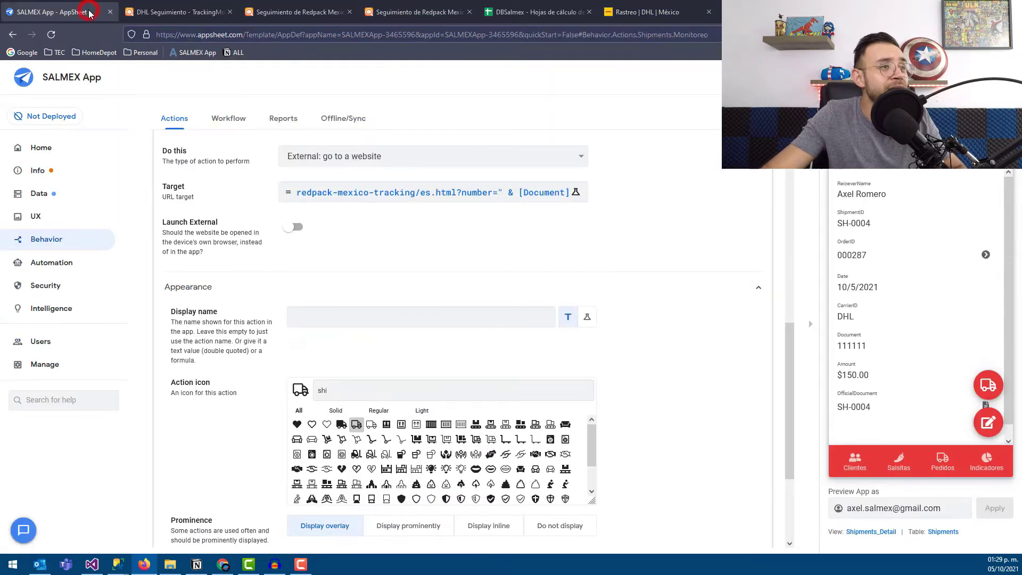
click(579, 193)
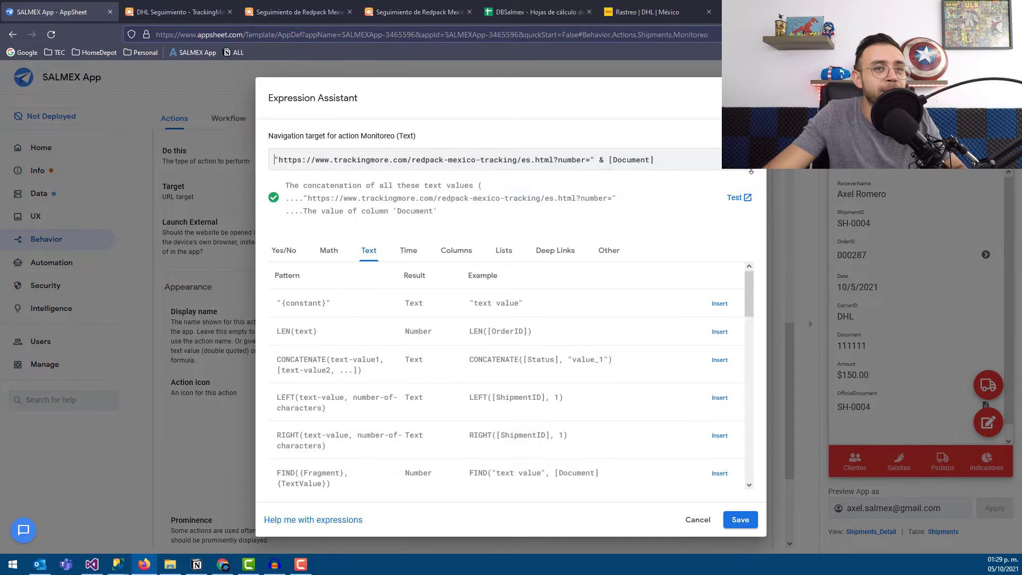
drag(750, 170, 750, 247)
click(577, 195)
click(272, 157)
key(Return)
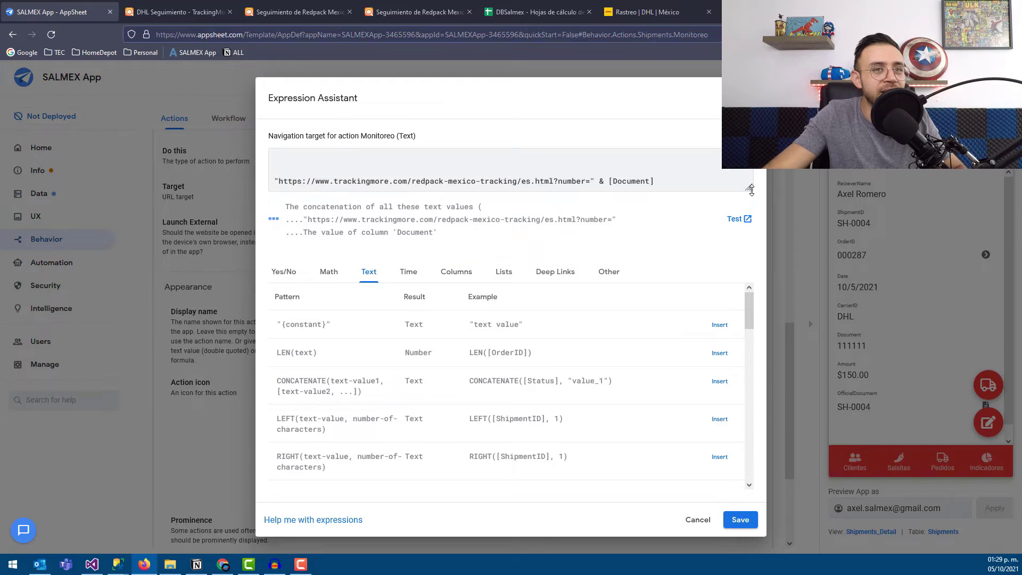
Paste the DHL tracking URL on a new line below the Redpack link.
drag(750, 190, 750, 250)
click(663, 225)
click(683, 185)
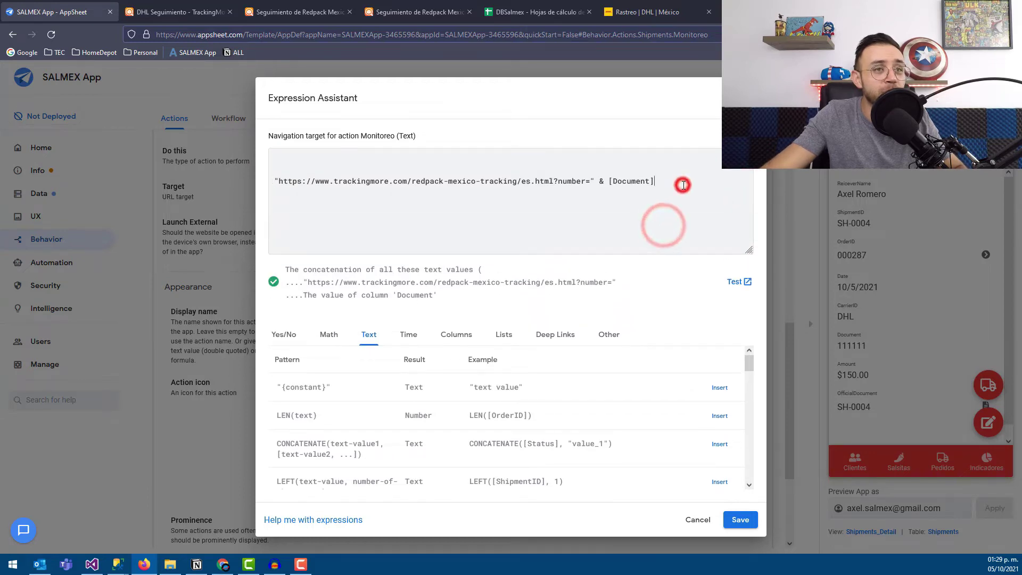
key(Return)
key(ctrl+v)
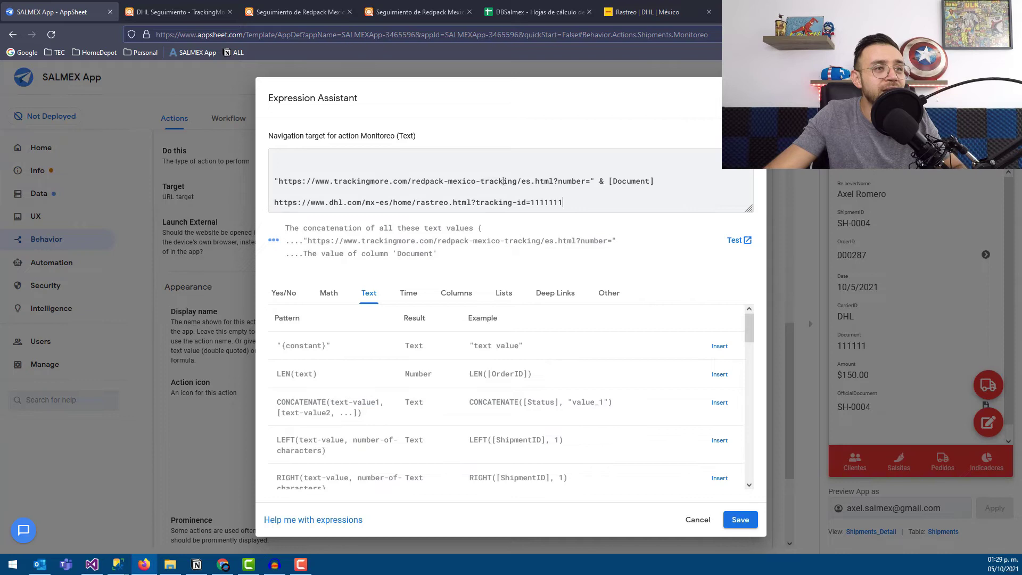
drag(496, 183, 411, 181)
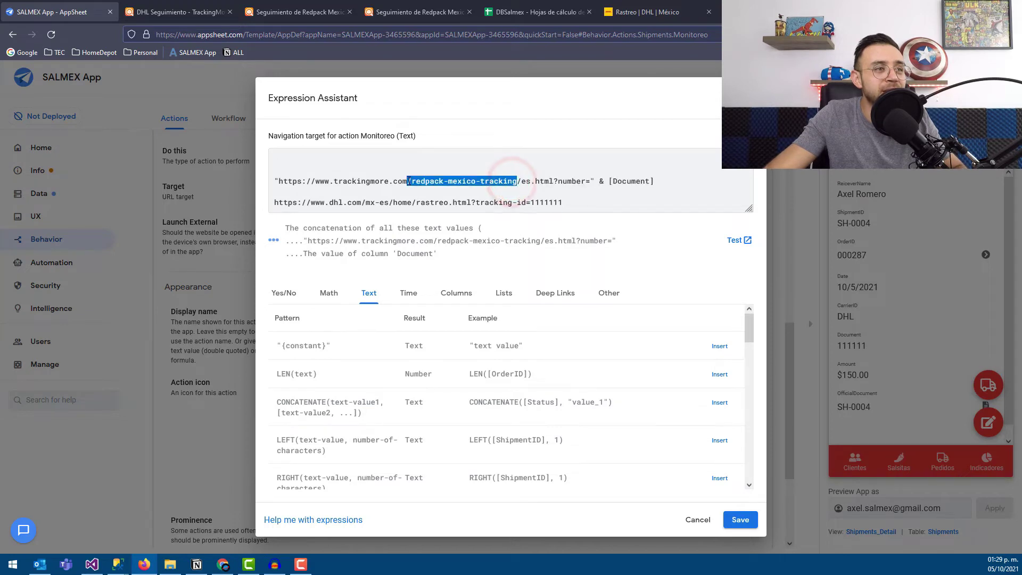
click(274, 11)
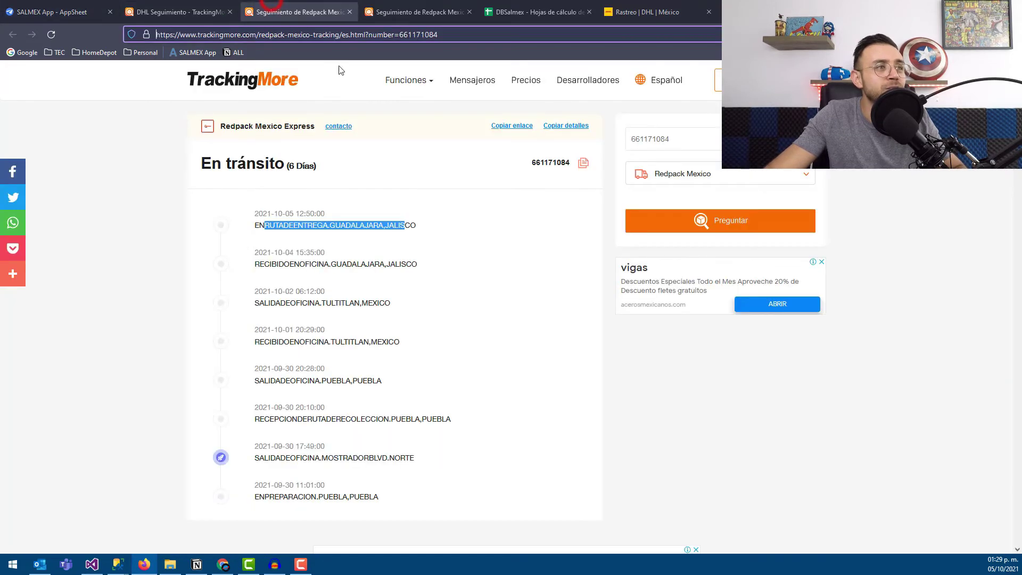
Switch the TrackingMore carrier to DHL and rerun the lookup.
click(372, 12)
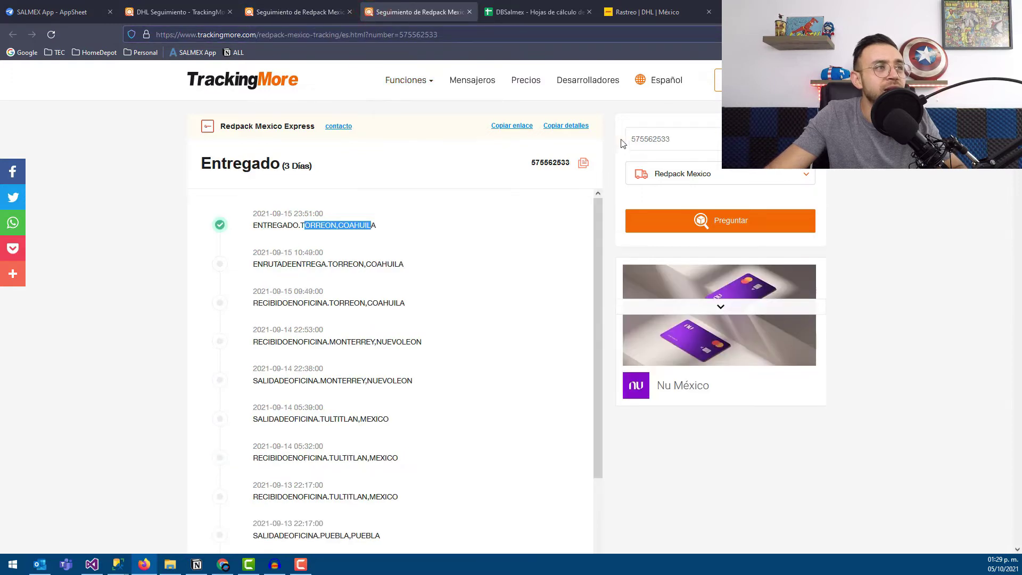
click(704, 175)
text(dhl)
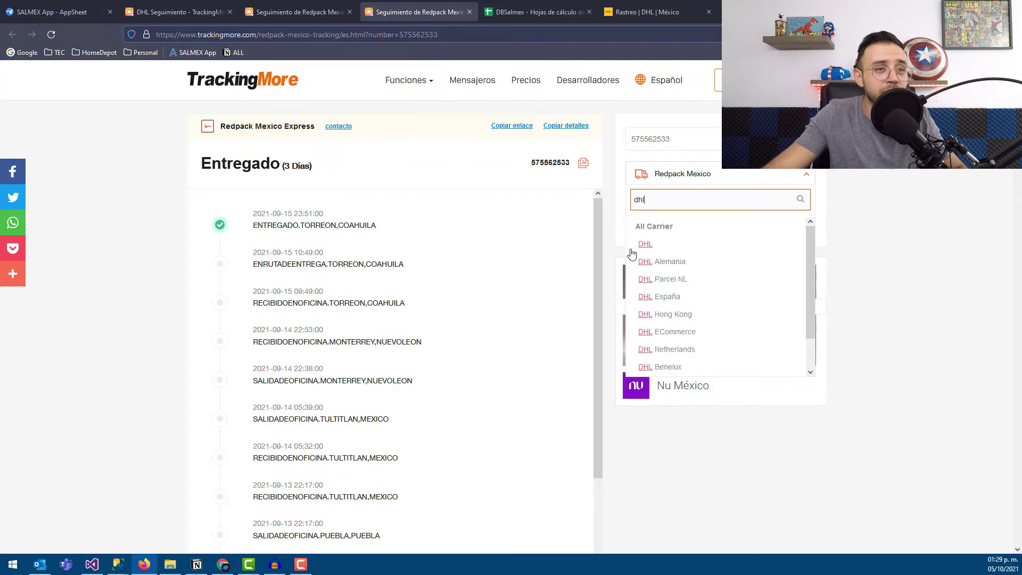
click(656, 244)
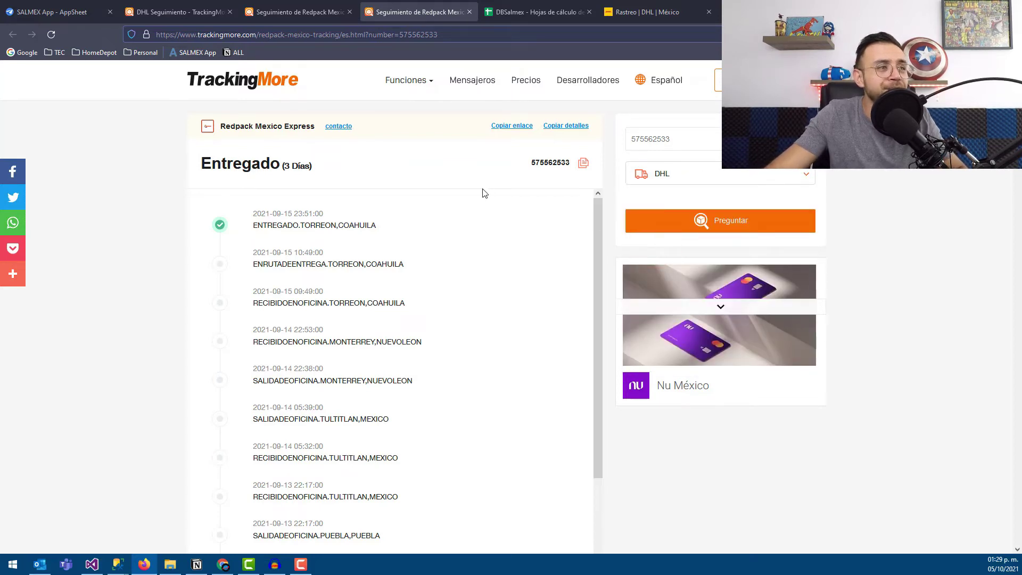
click(699, 222)
Inspect the resulting URL's carrier part and tracking number, then return to the Expression Assistant.
click(281, 39)
click(300, 37)
drag(299, 35, 262, 40)
double_click(375, 35)
click(316, 12)
click(195, 4)
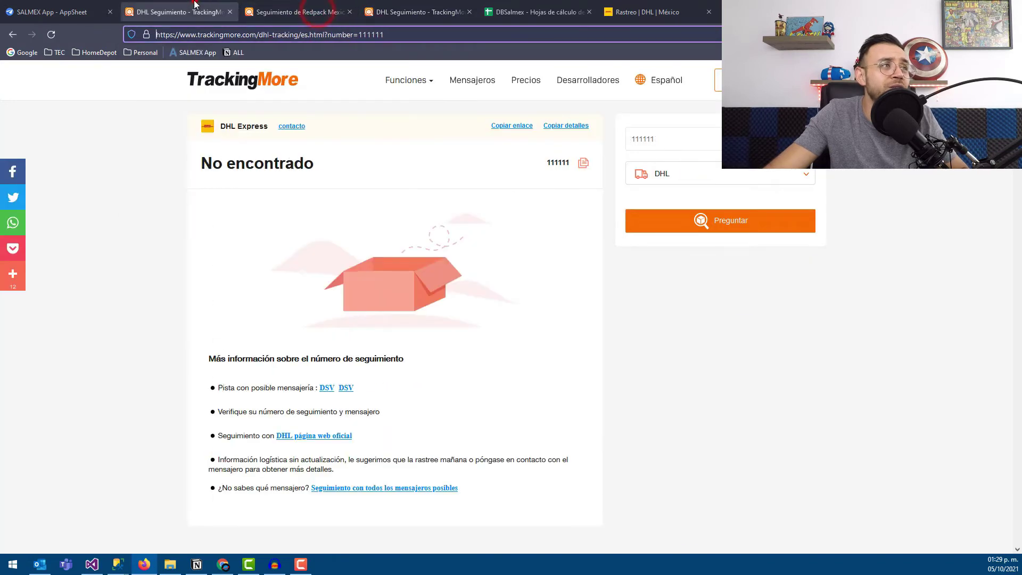
click(92, 5)
Start an IF( expression on the empty top line above the two tracking links.
click(570, 178)
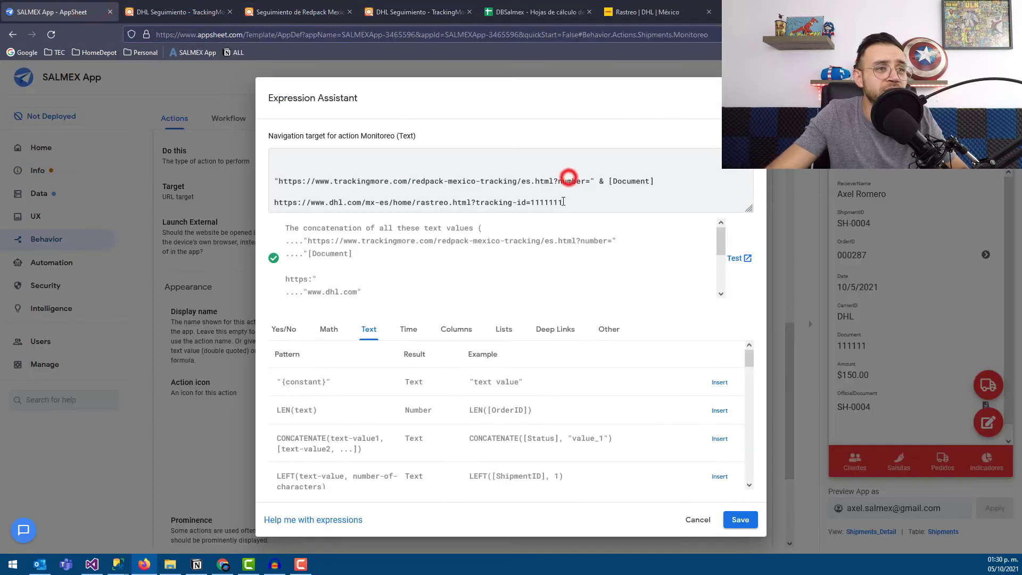
triple_click(579, 200)
click(341, 191)
click(312, 160)
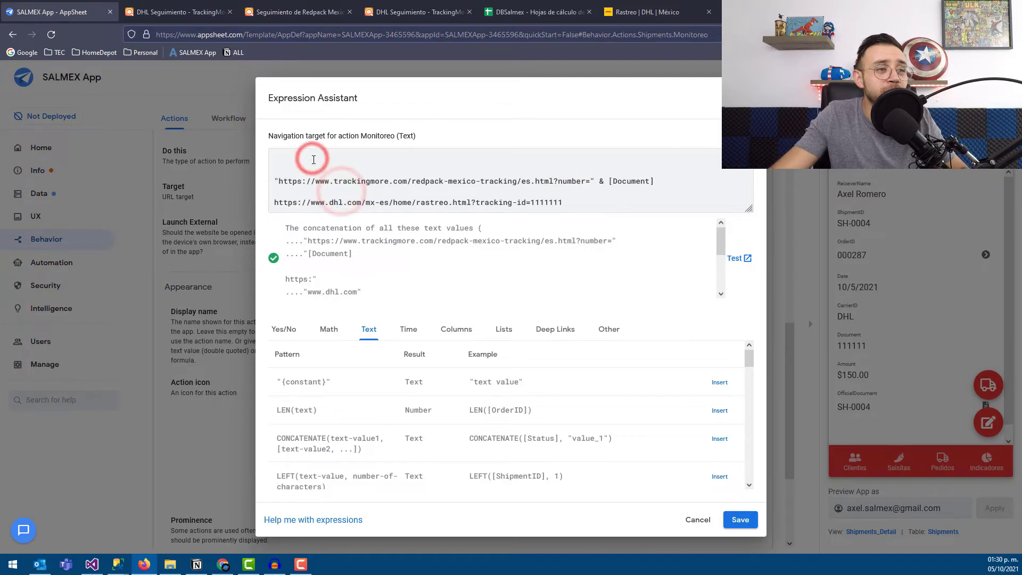
triple_click(567, 203)
click(306, 160)
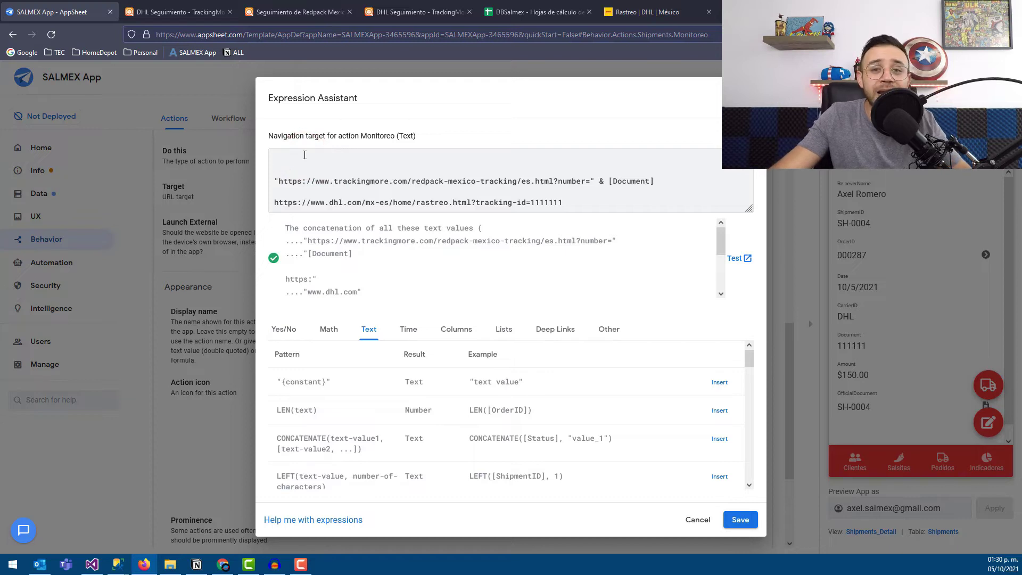
text(IF)
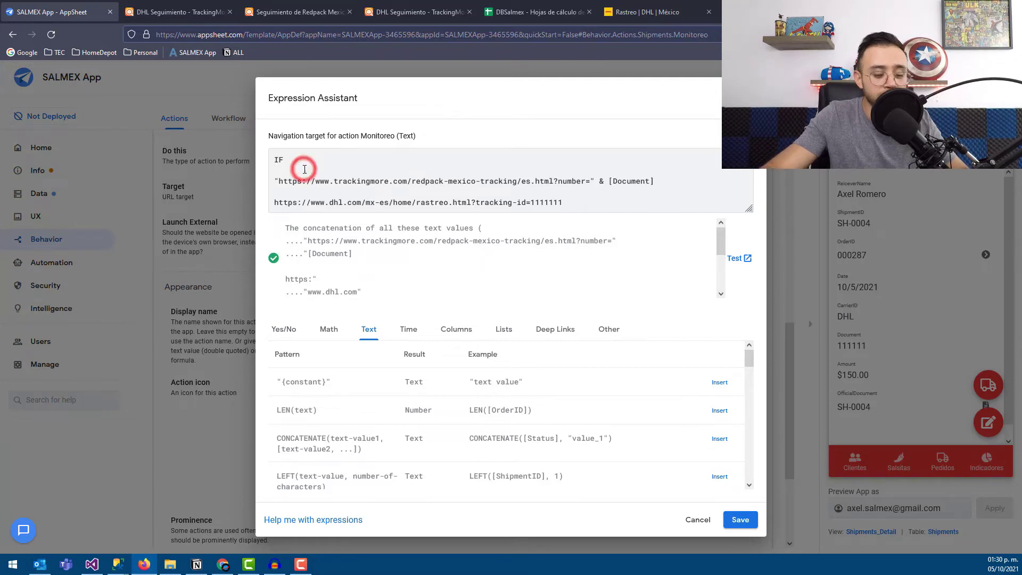
text(()
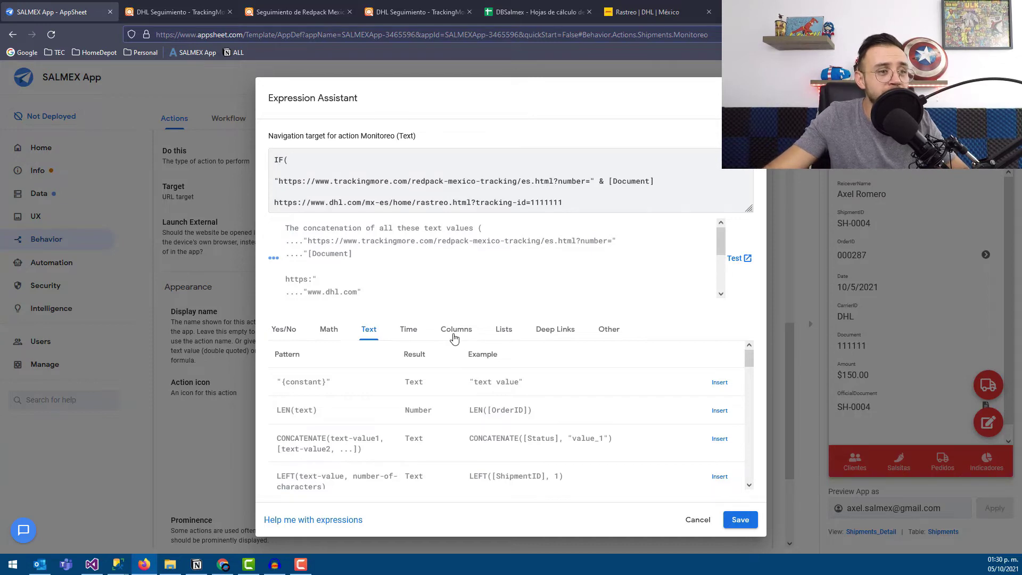
Complete it as IF([CarrierID]="REDPACK", TRUE, FALSE).
click(453, 338)
scroll(434, 429, down, 2)
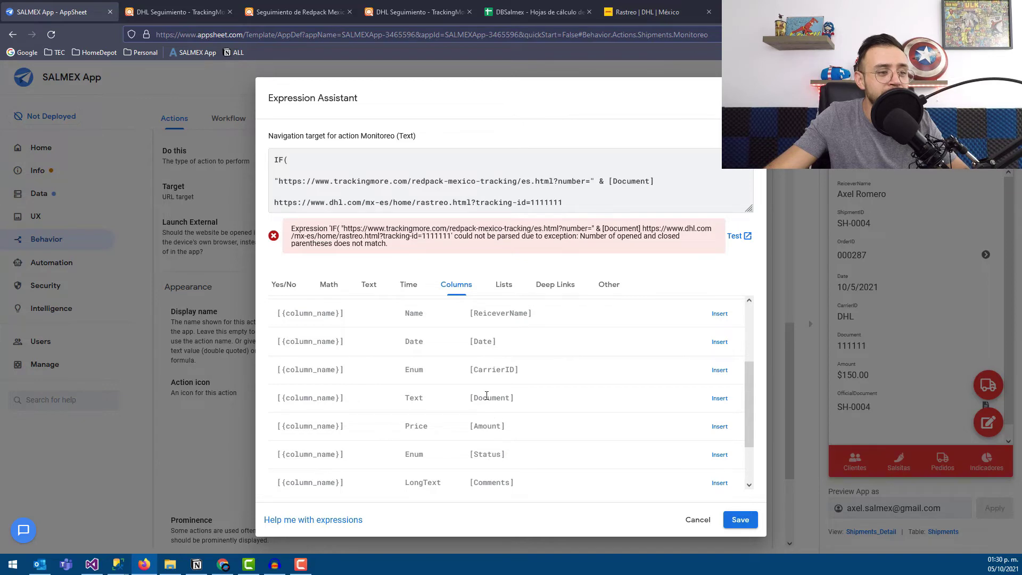
click(714, 371)
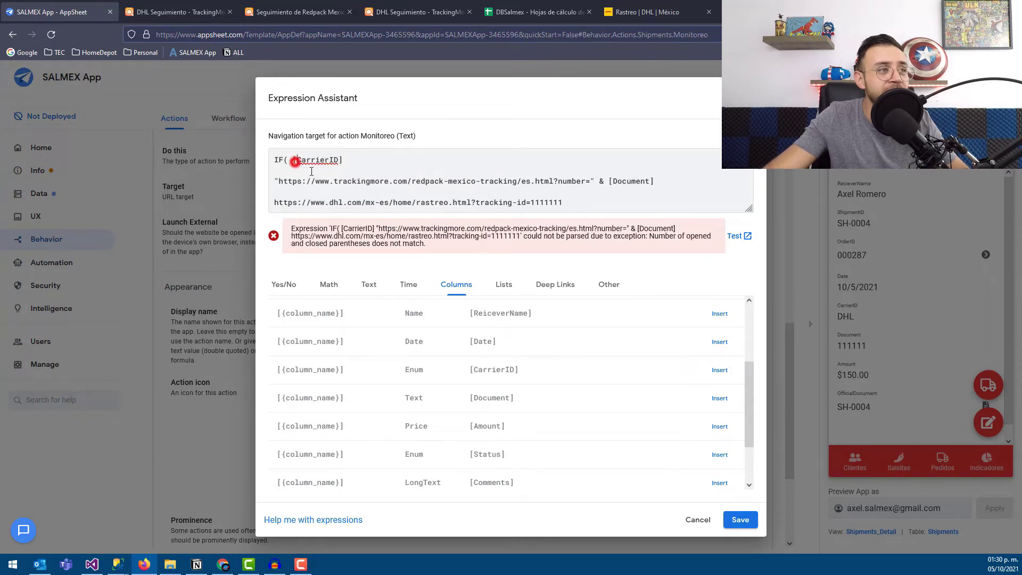
key(BackSpace)
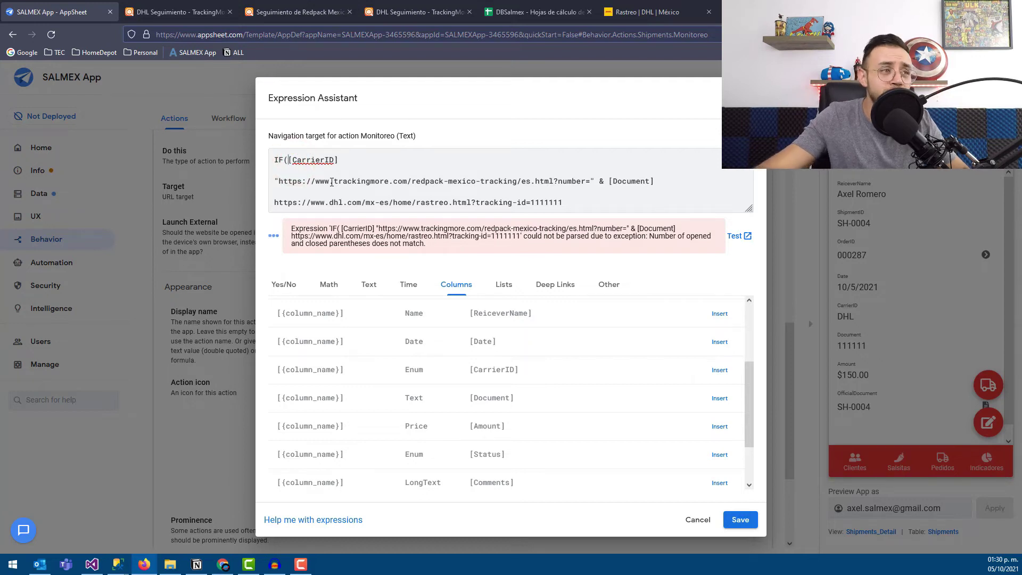
text(=)
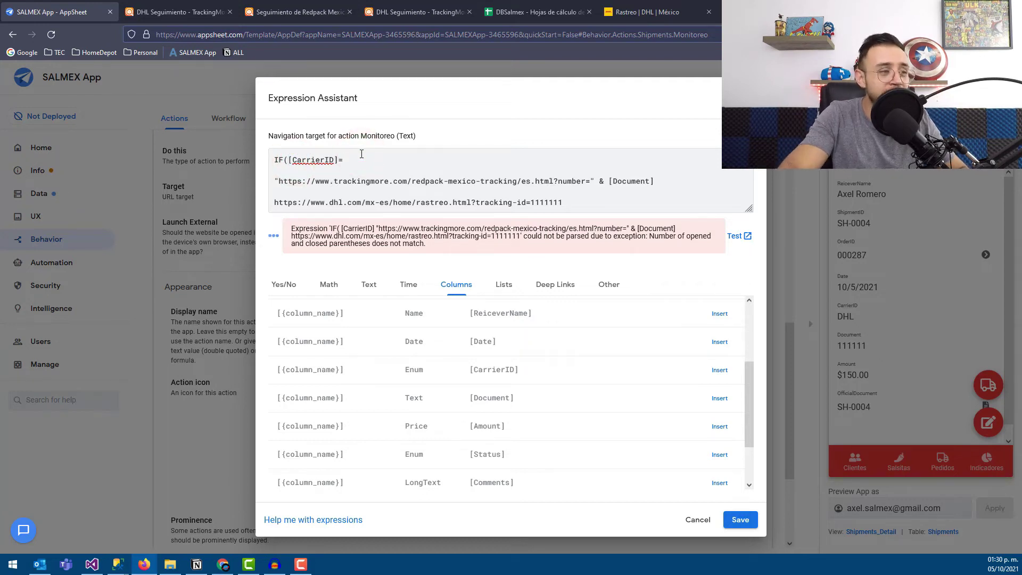
text("REDA)
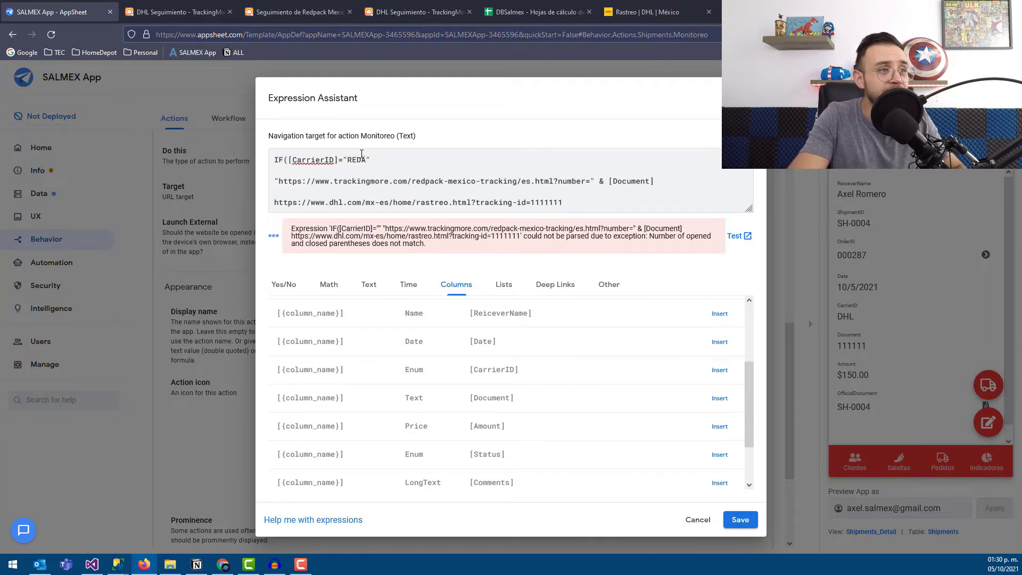
key(BackSpace)
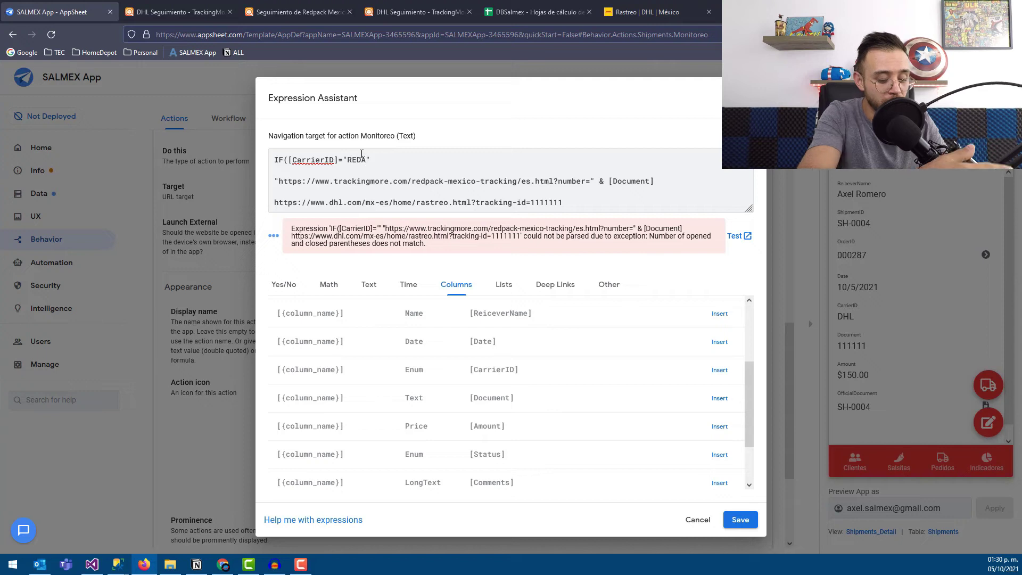
text(PACK")
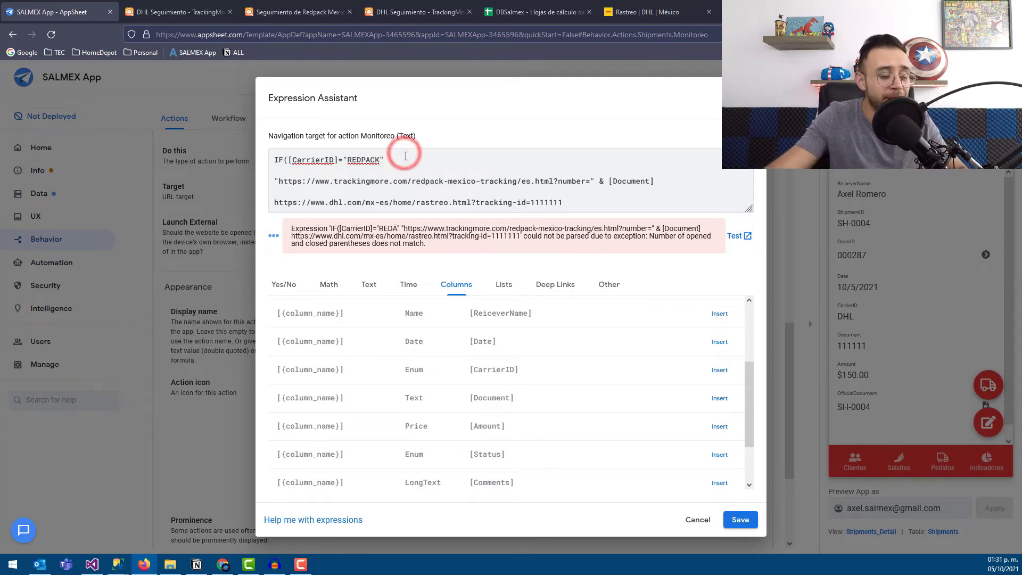
text(, TRUE,)
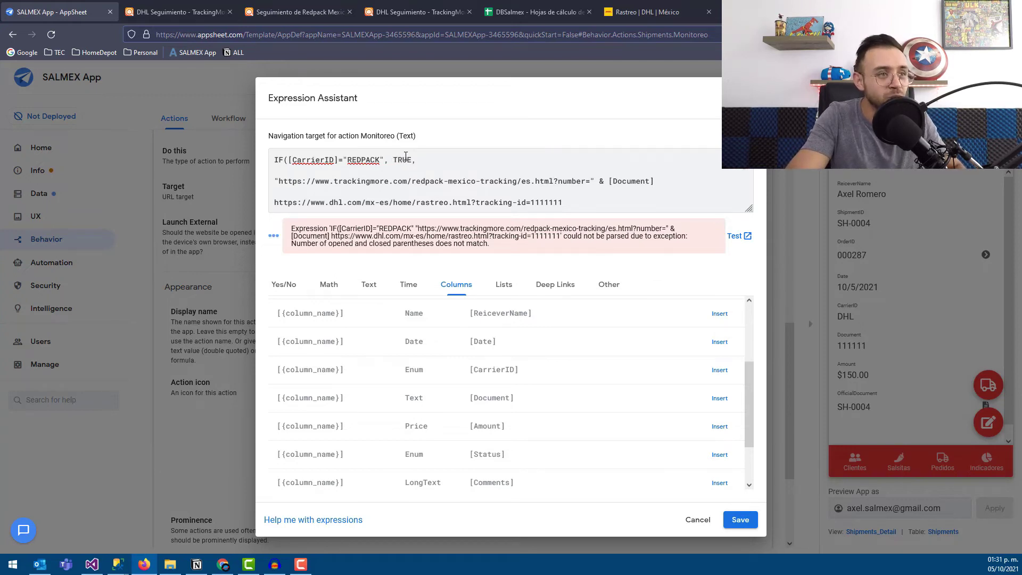
text( F)
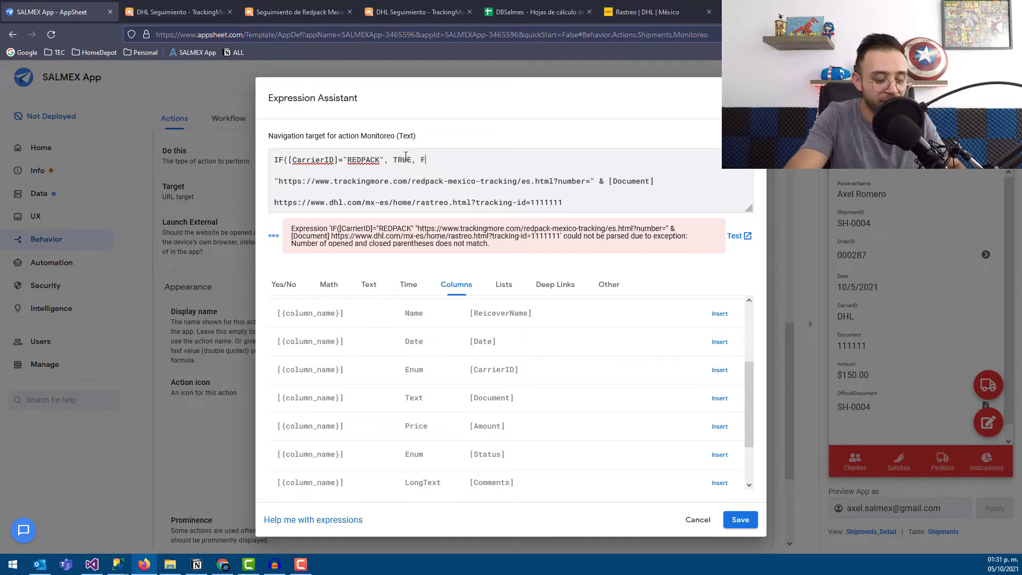
text(ALSE))
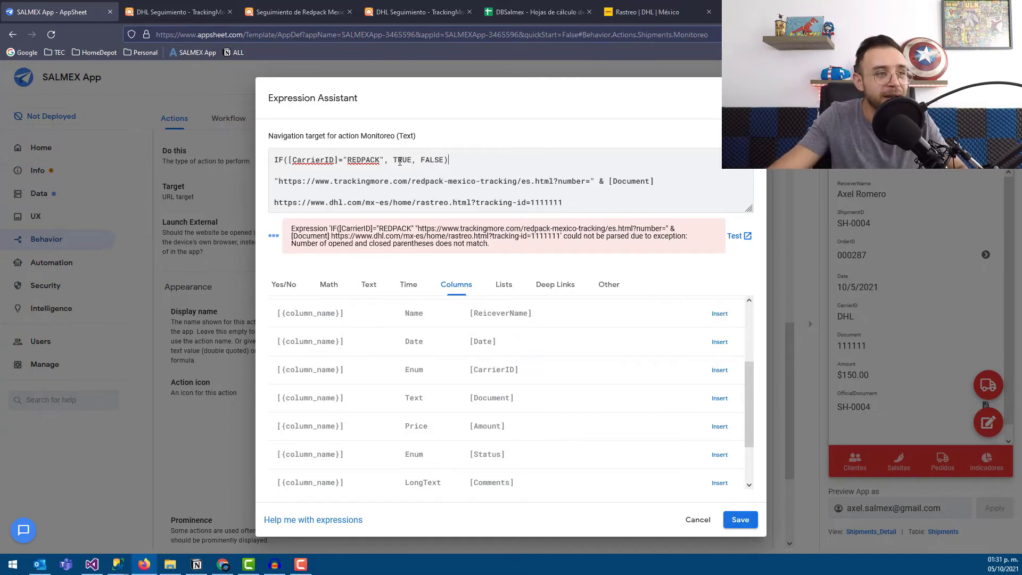
Move the TrackingMore Redpack link into the IF in place of TRUE.
click(451, 161)
click(386, 161)
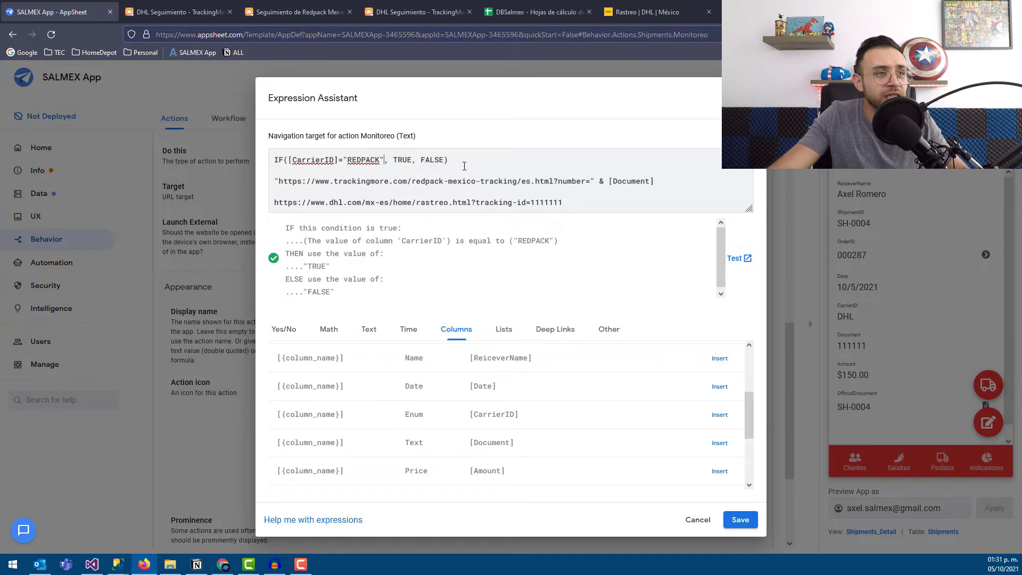
double_click(364, 160)
drag(665, 183, 271, 183)
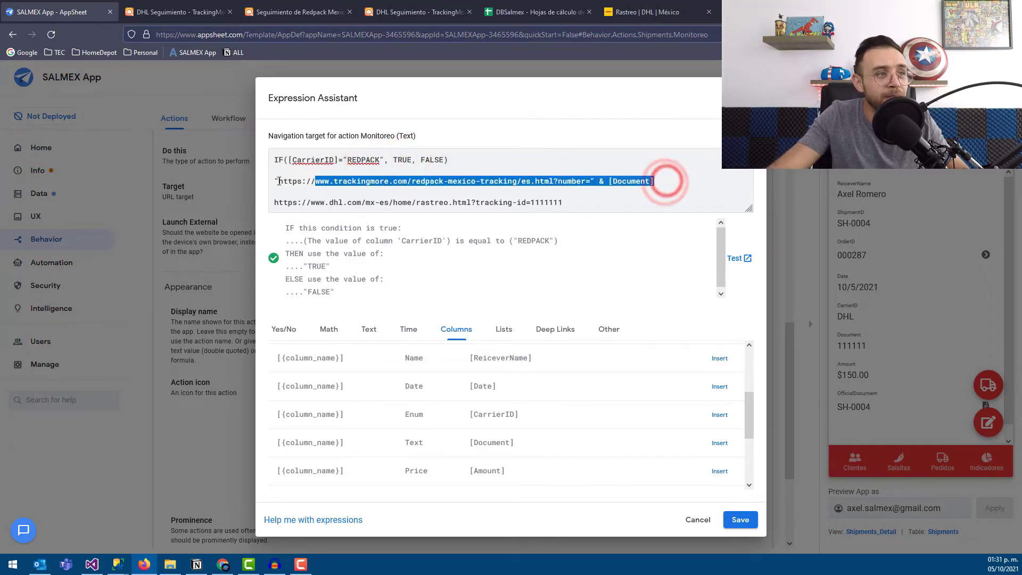
key(ctrl+x)
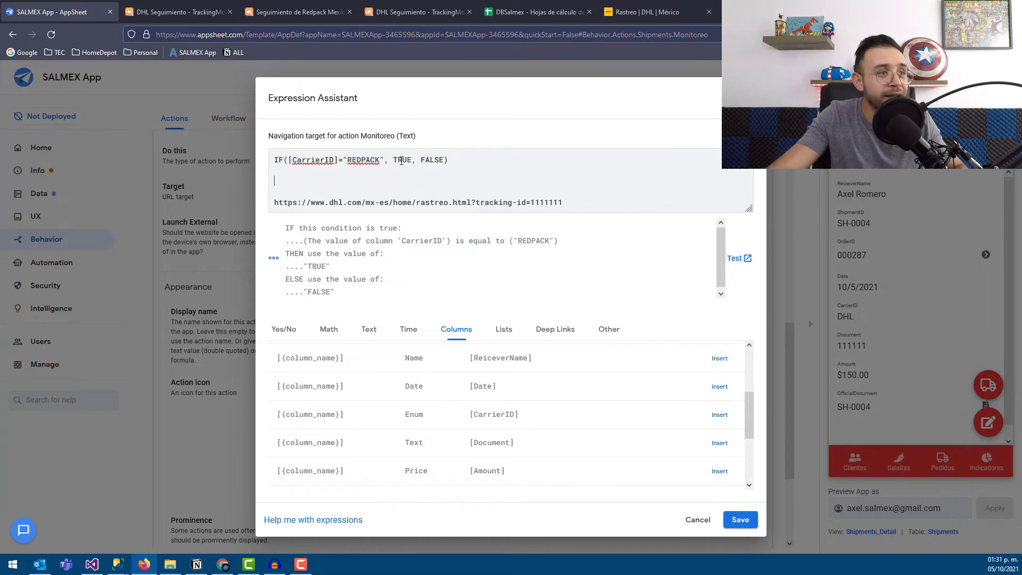
key(ctrl+v)
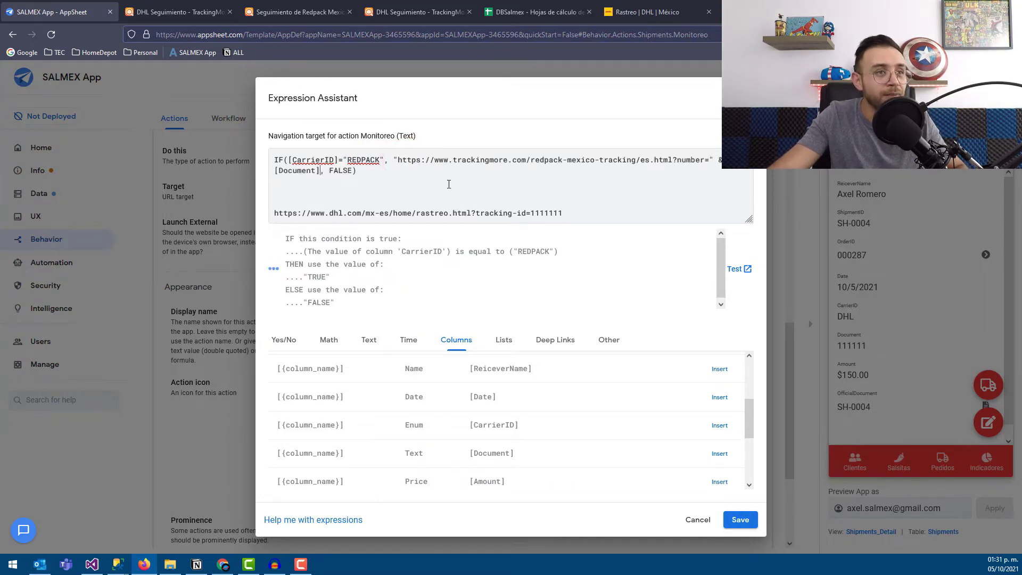
Move the DHL tracking link into the IF in place of FALSE.
double_click(351, 170)
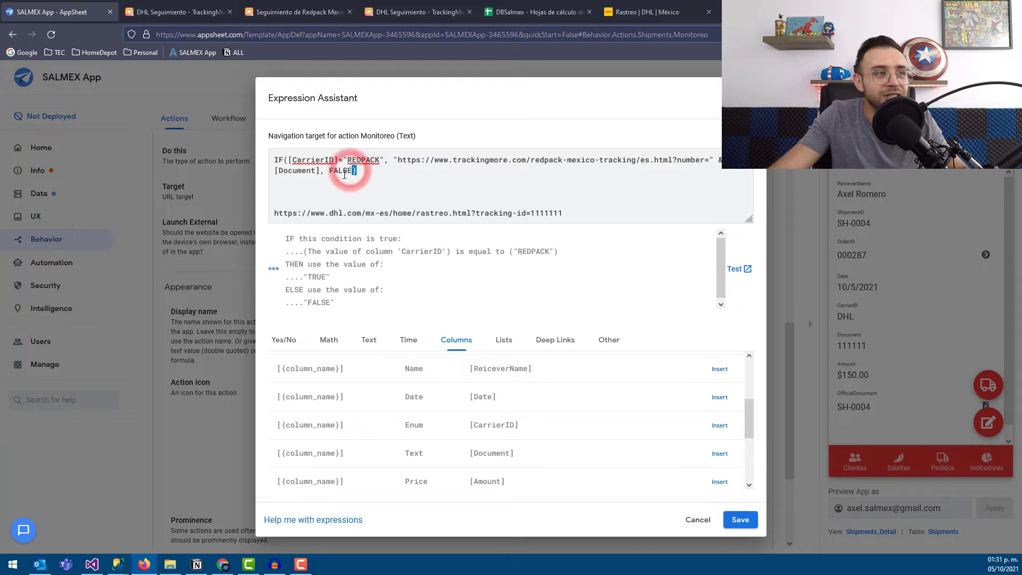
triple_click(574, 213)
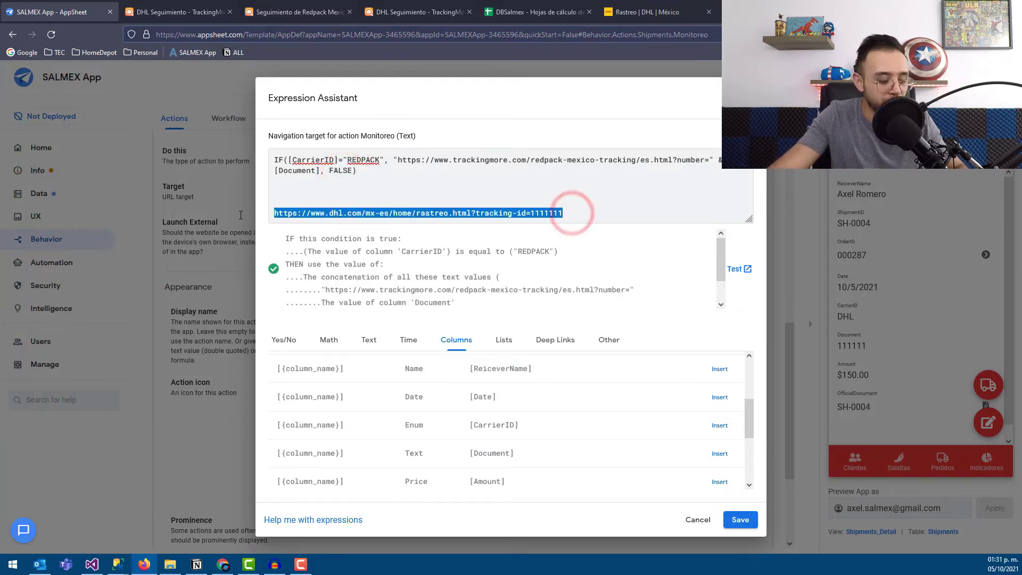
key(ctrl+x)
triple_click(339, 170)
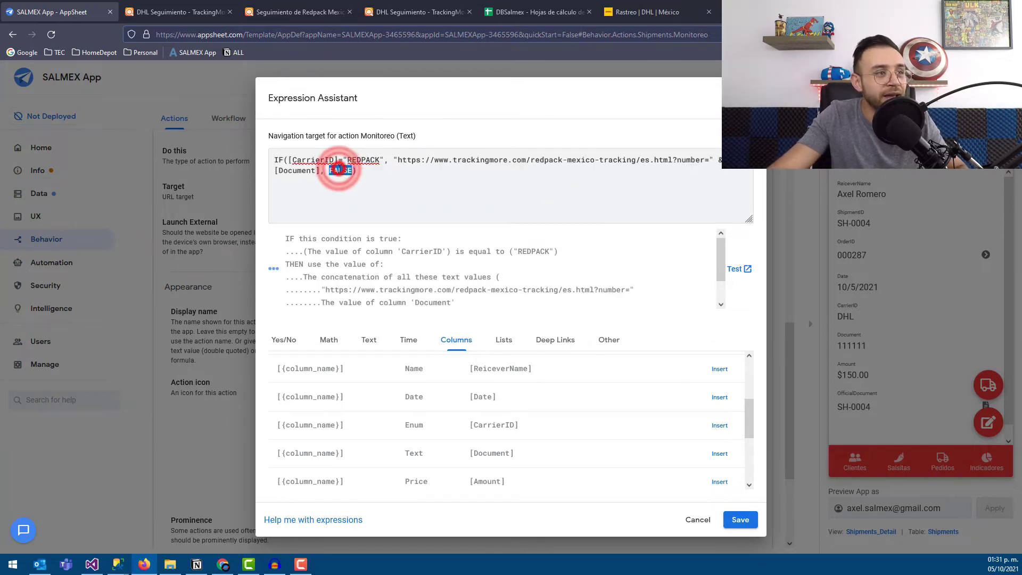
double_click(340, 170)
key(ctrl+v)
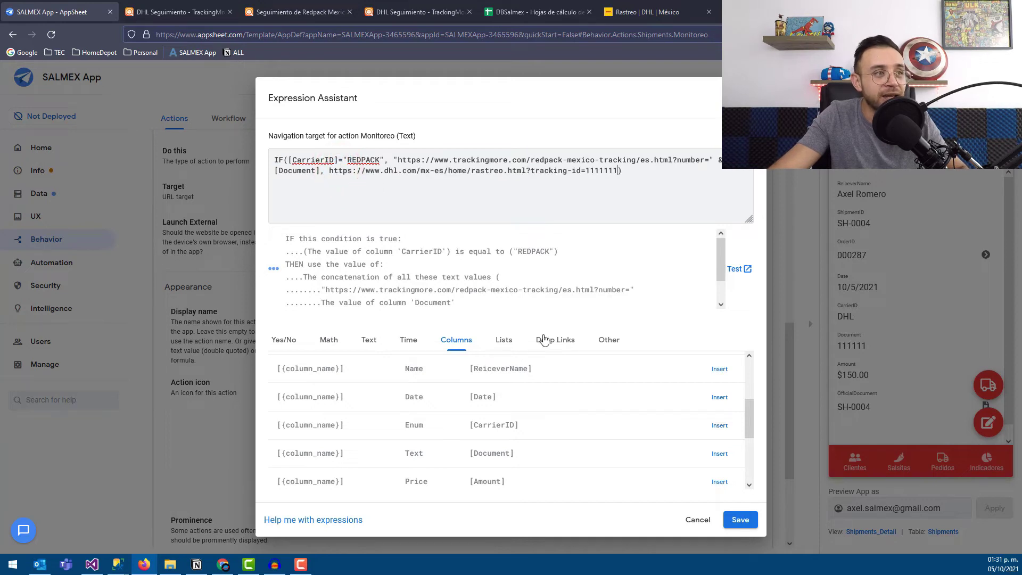
triple_click(625, 172)
Save the expression, then reopen it and put quotation marks around the DHL link.
click(740, 520)
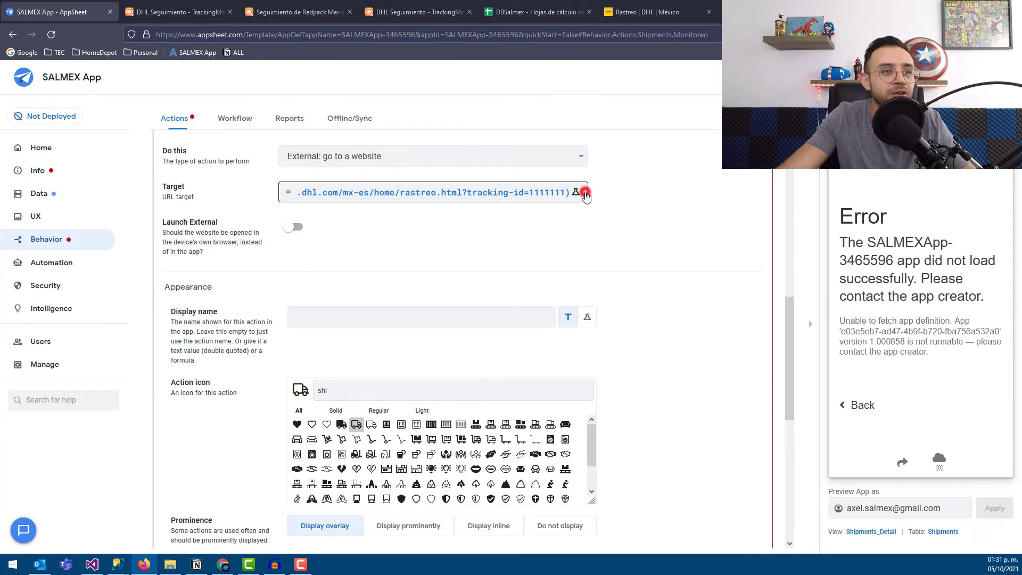
click(575, 192)
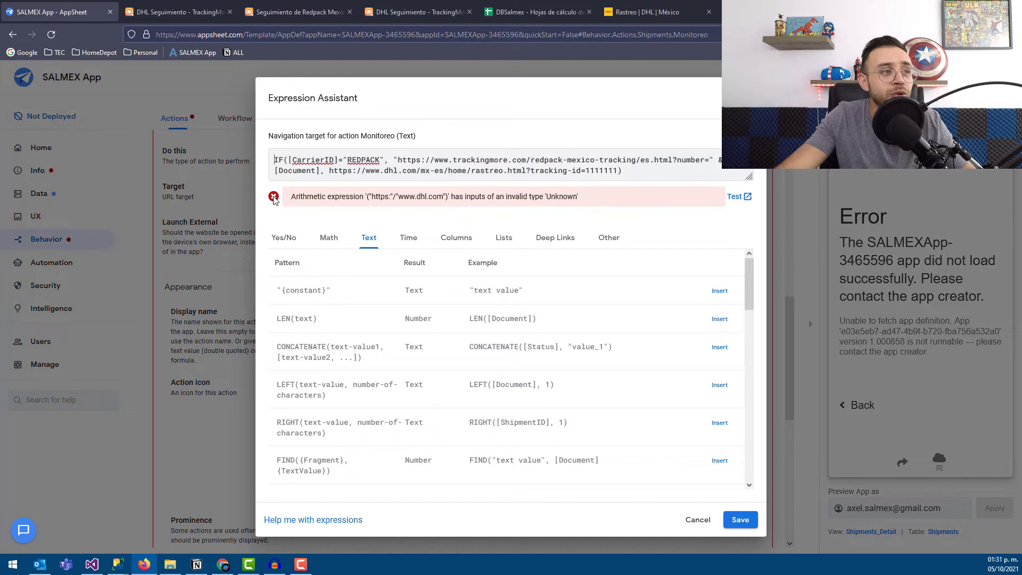
click(331, 171)
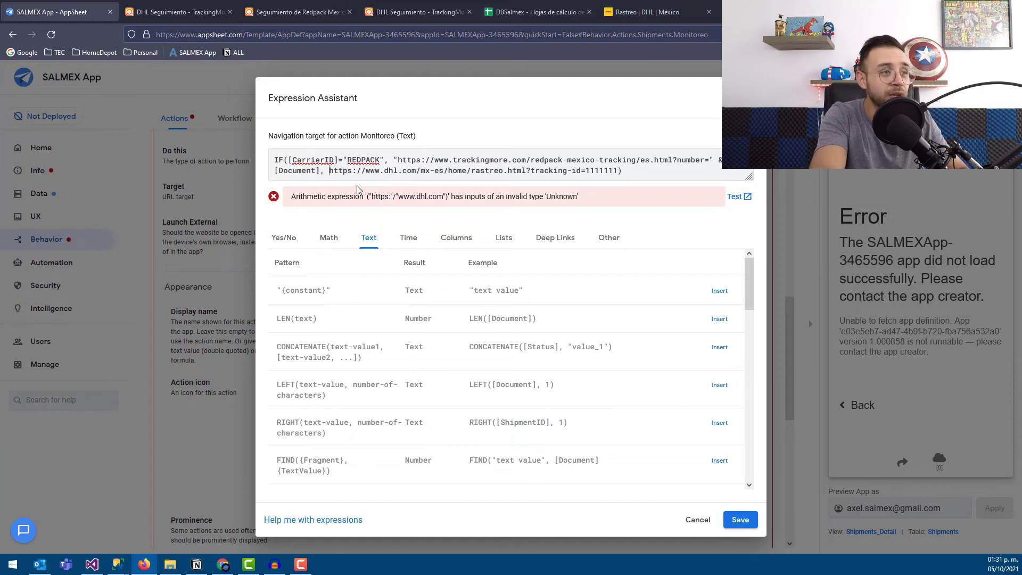
drag(353, 171, 397, 170)
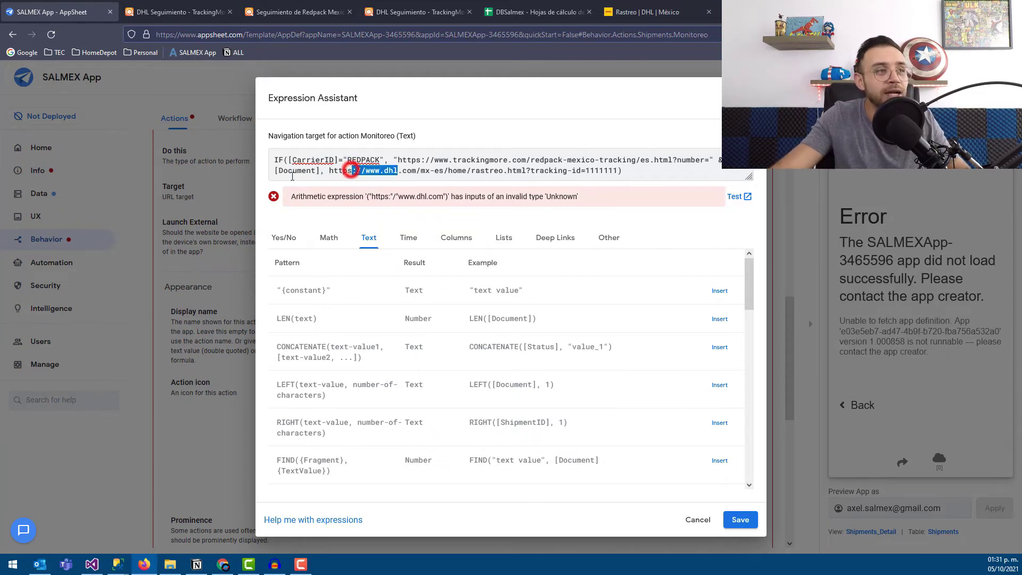
click(329, 170)
text(")
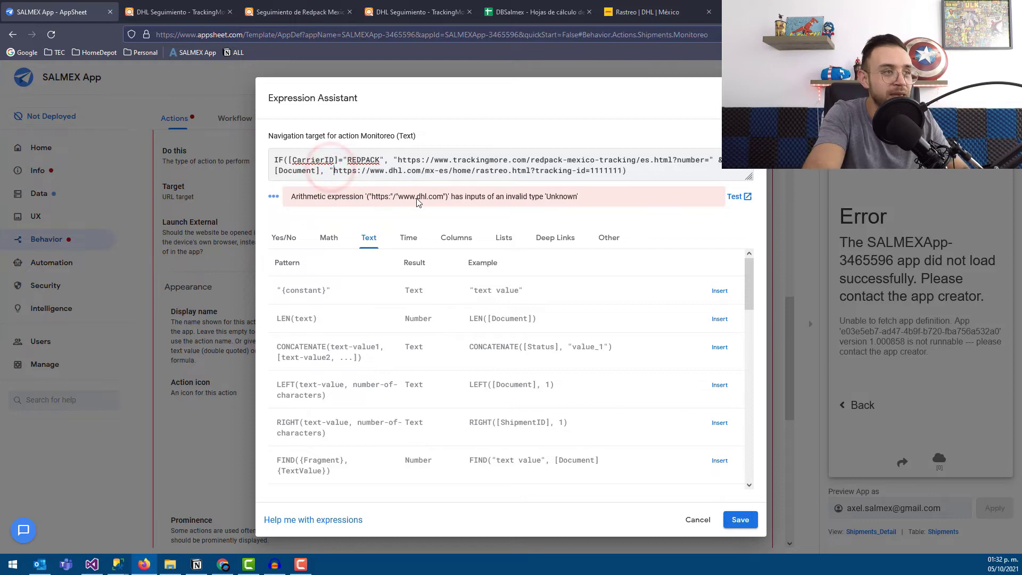
click(624, 172)
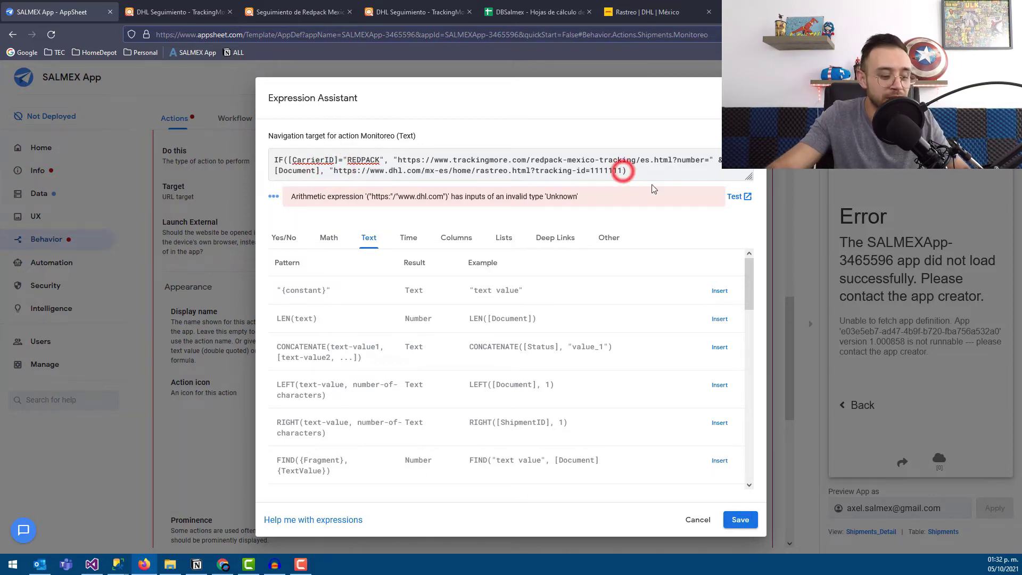
text("))
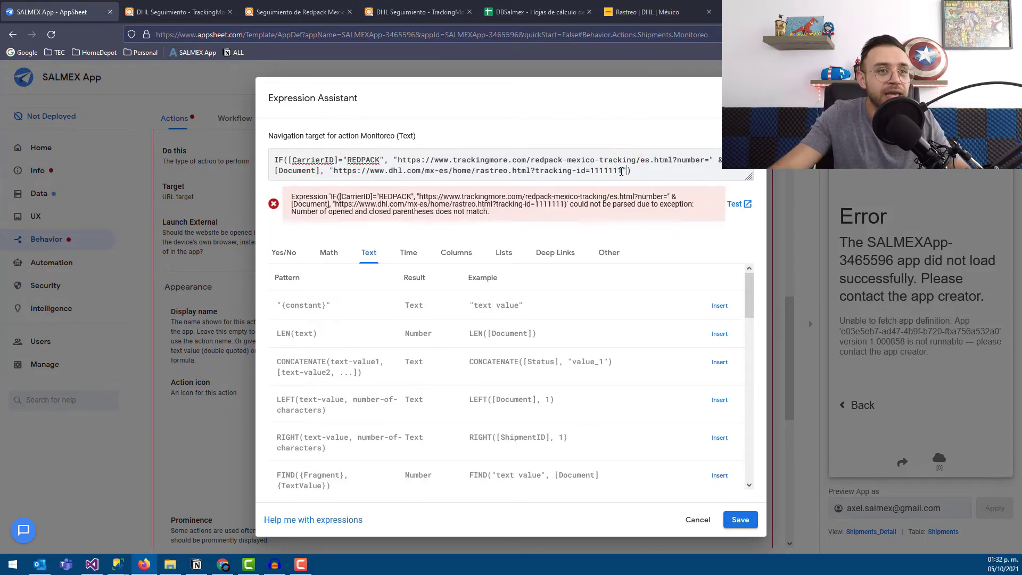
Replace the sample number 1111111 at the DHL link's end with & [Document].
double_click(622, 170)
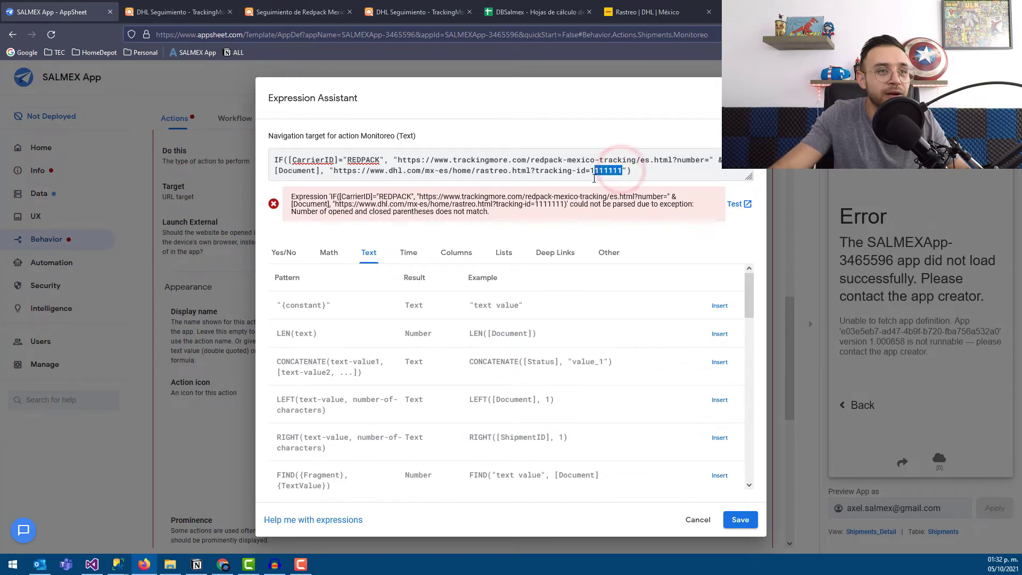
key(BackSpace)
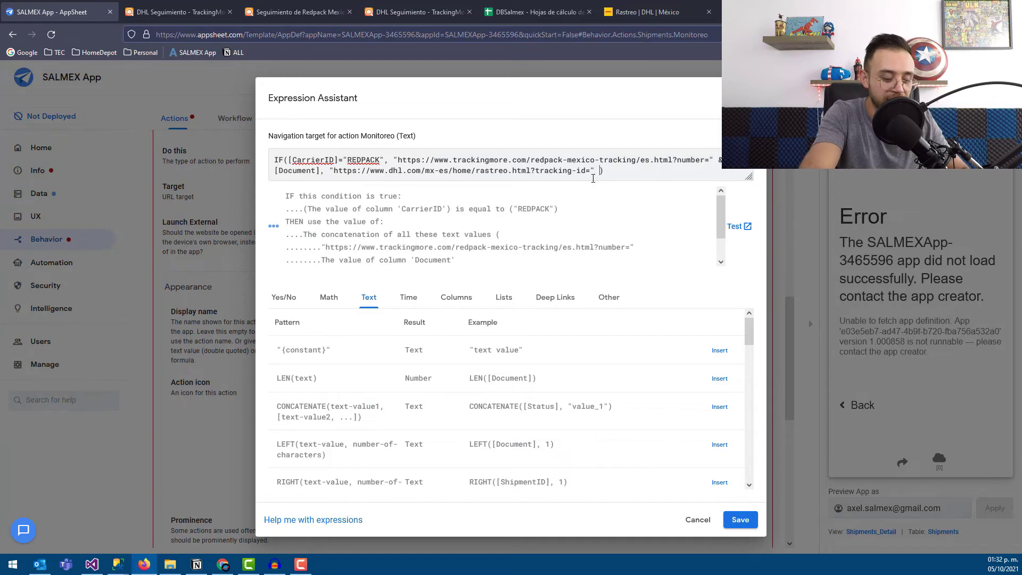
double_click(318, 171)
click(610, 170)
key(ctrl+v)
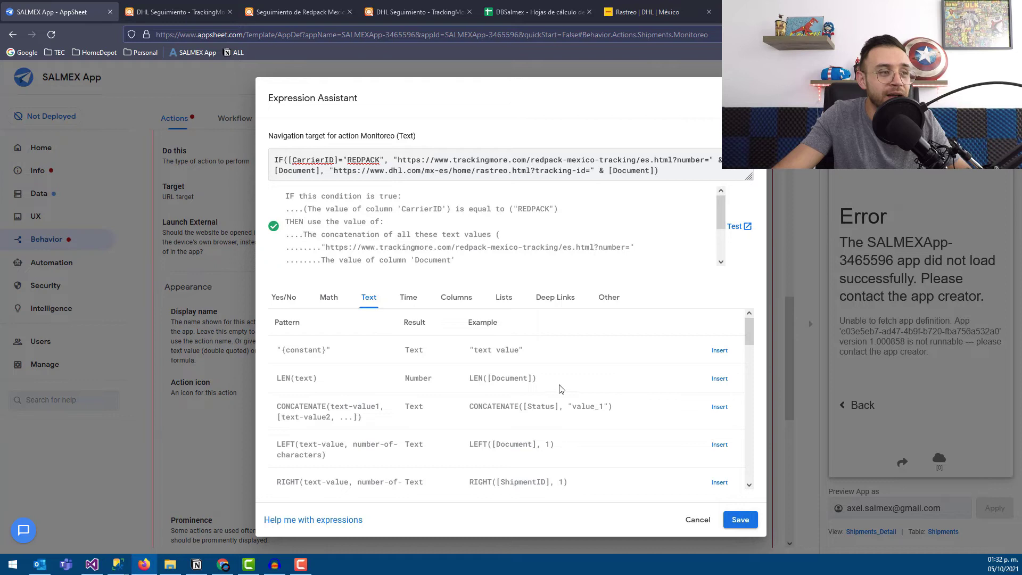
Save the corrected expression, then run Monitoreo on REDPACK shipment SH-0003 from Envíos in the preview.
click(740, 519)
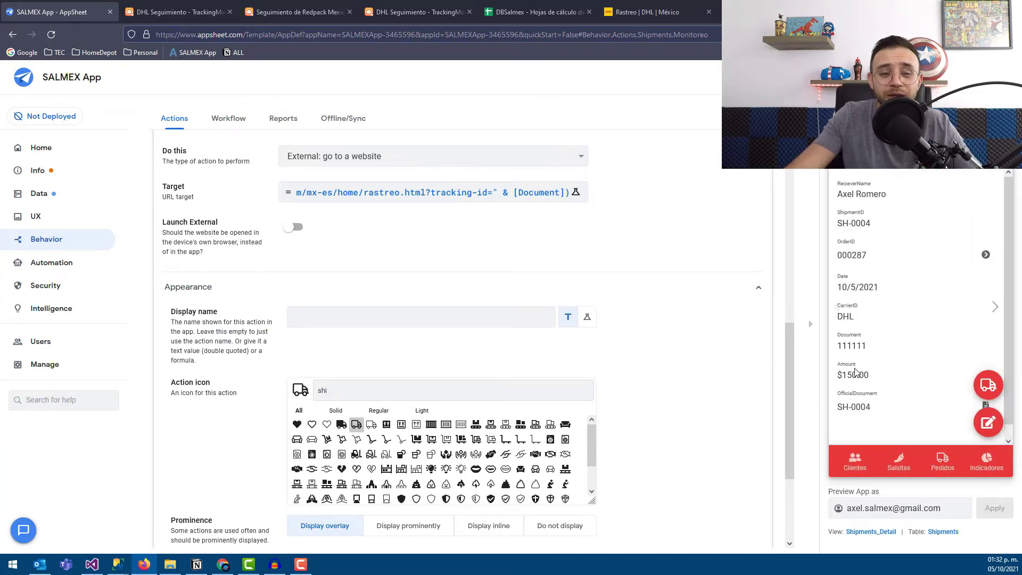
scroll(852, 346, down, 1)
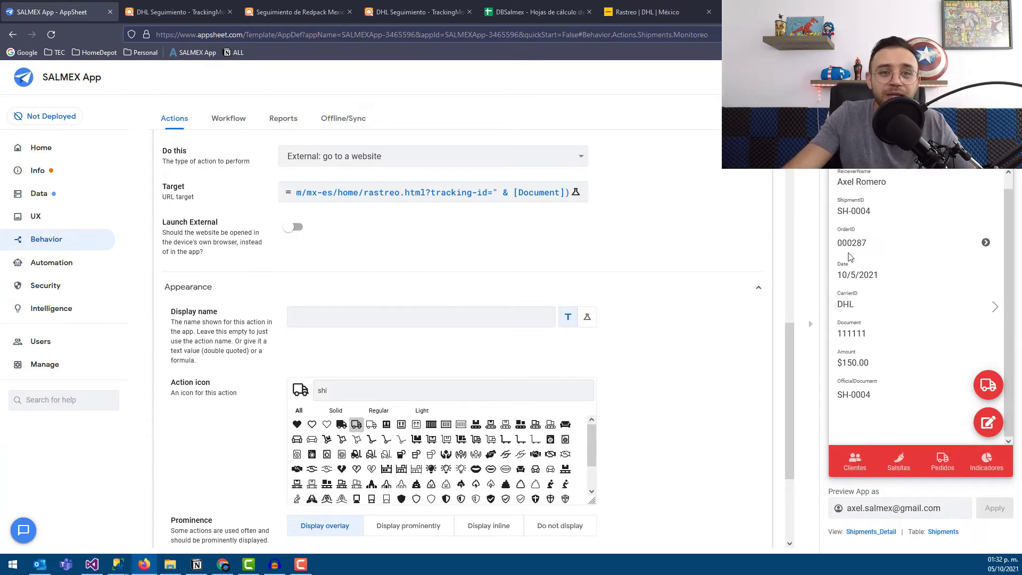
click(840, 154)
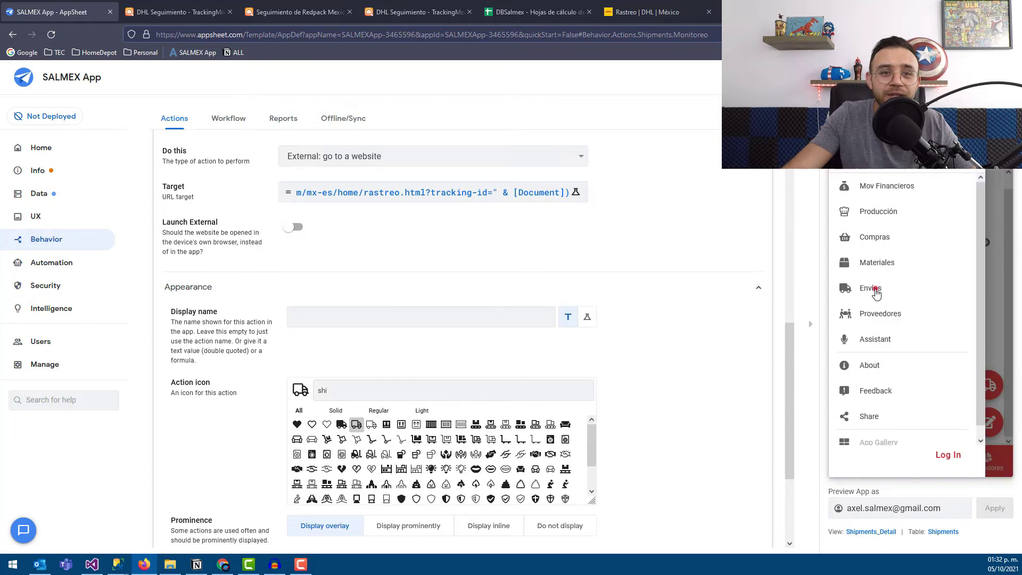
click(873, 288)
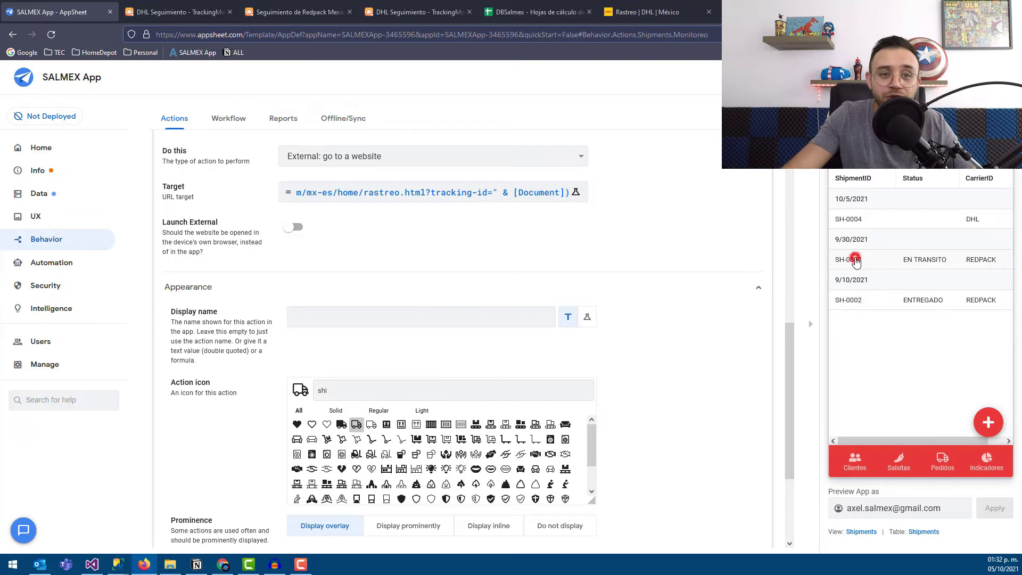
click(855, 260)
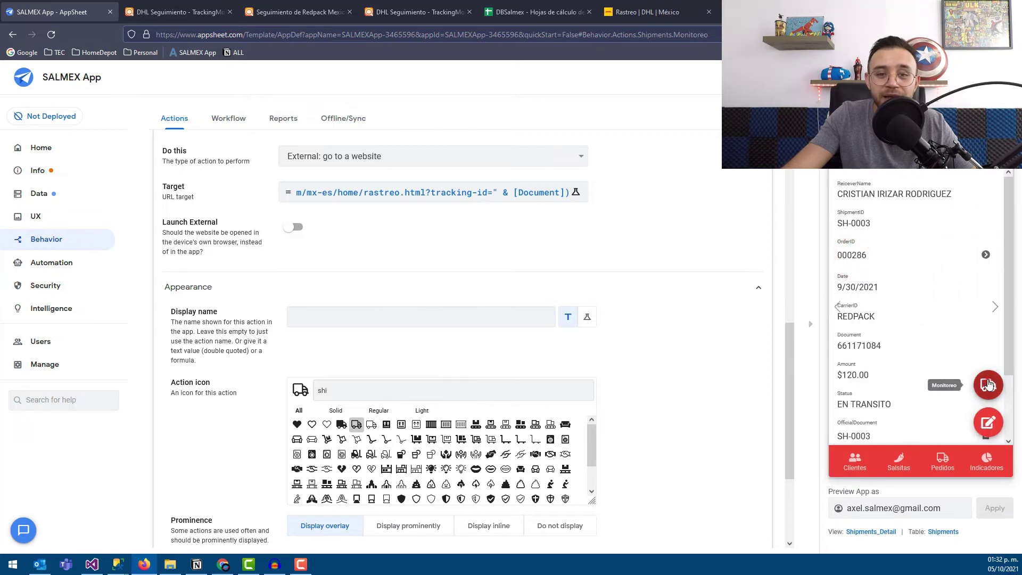
click(989, 383)
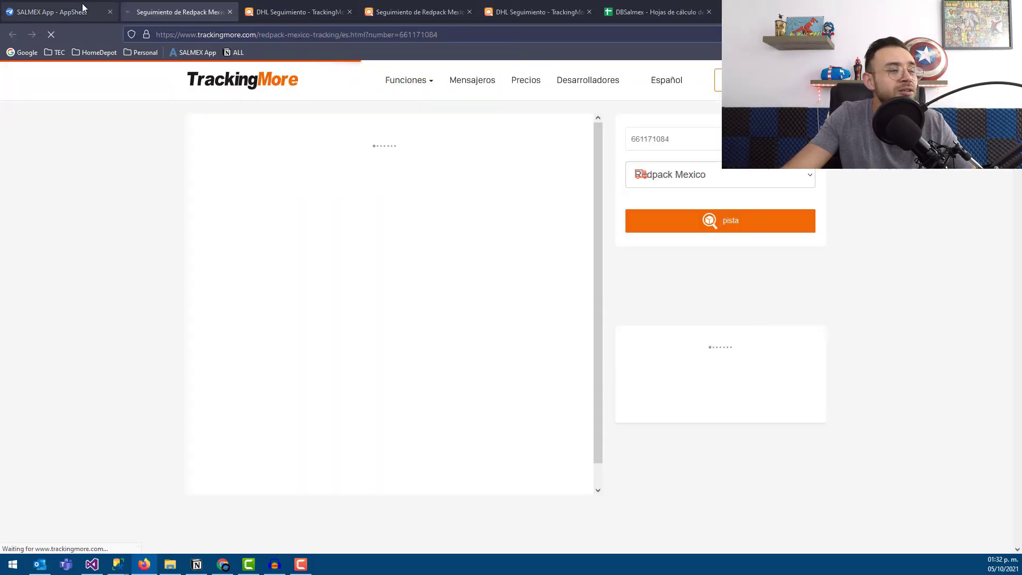
Run Monitoreo on DHL shipment SH-0004, submit the DHL lookup for 111111, and return to AppSheet.
click(30, 10)
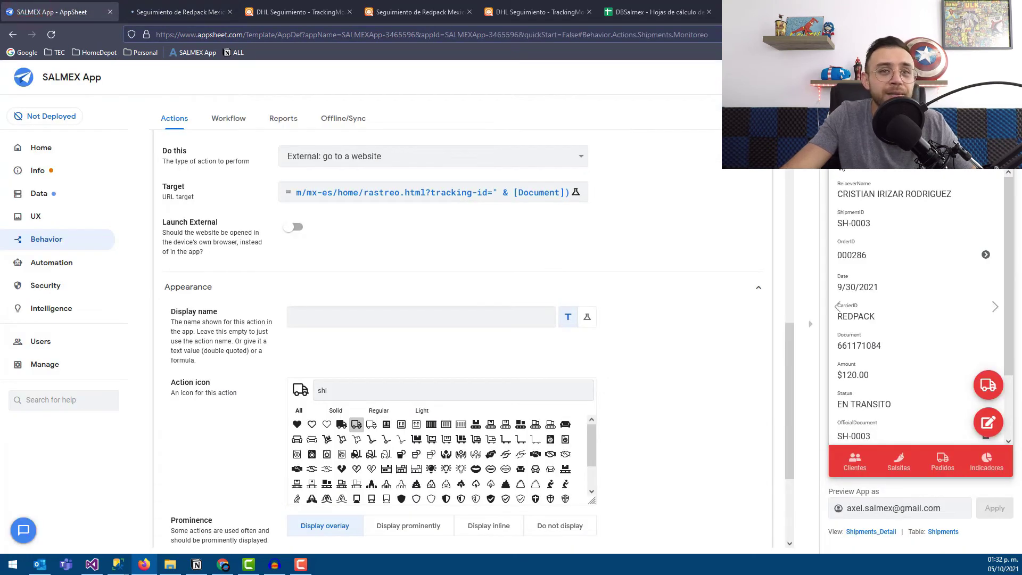
click(858, 219)
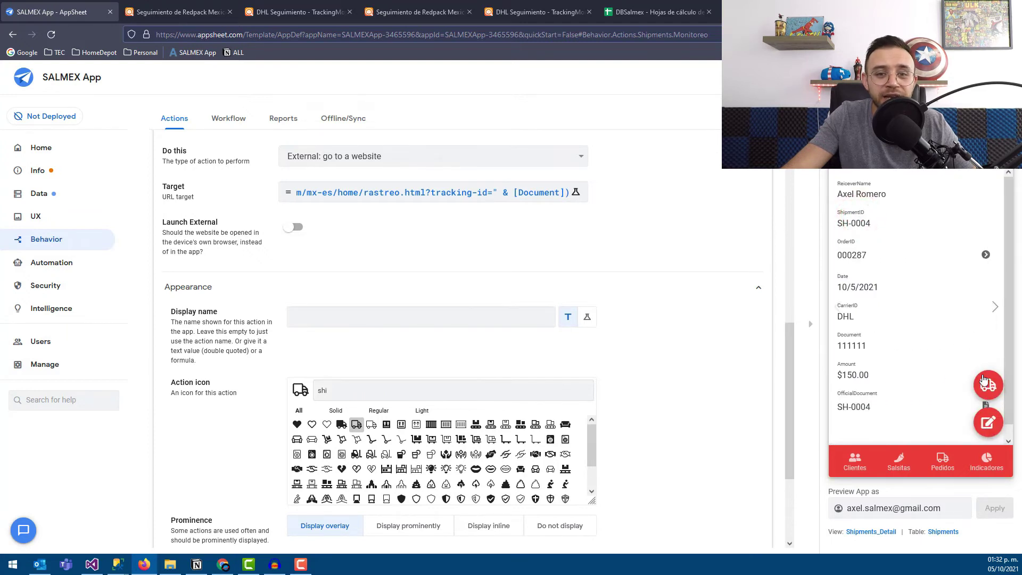
click(986, 382)
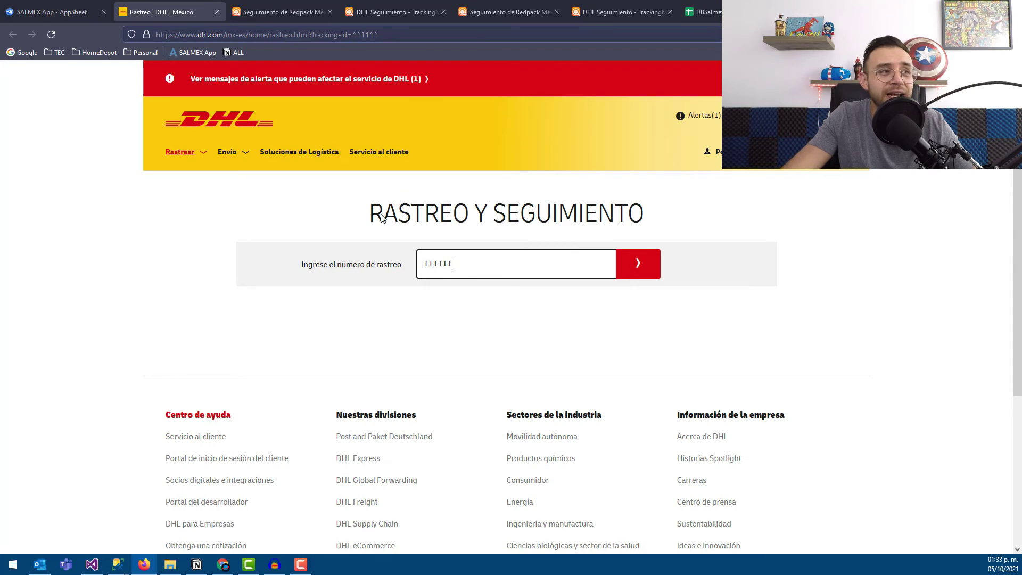
click(641, 273)
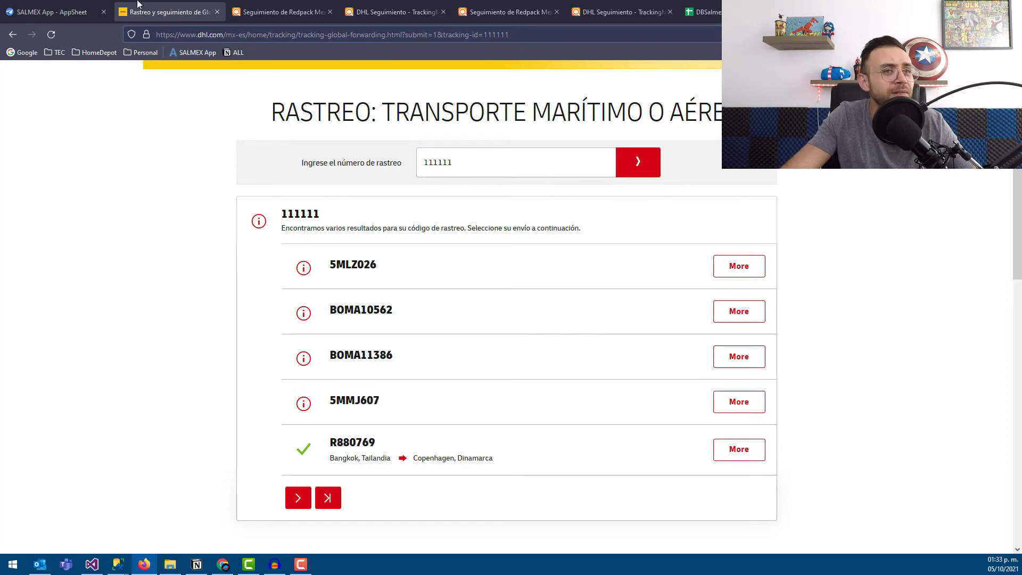
click(56, 12)
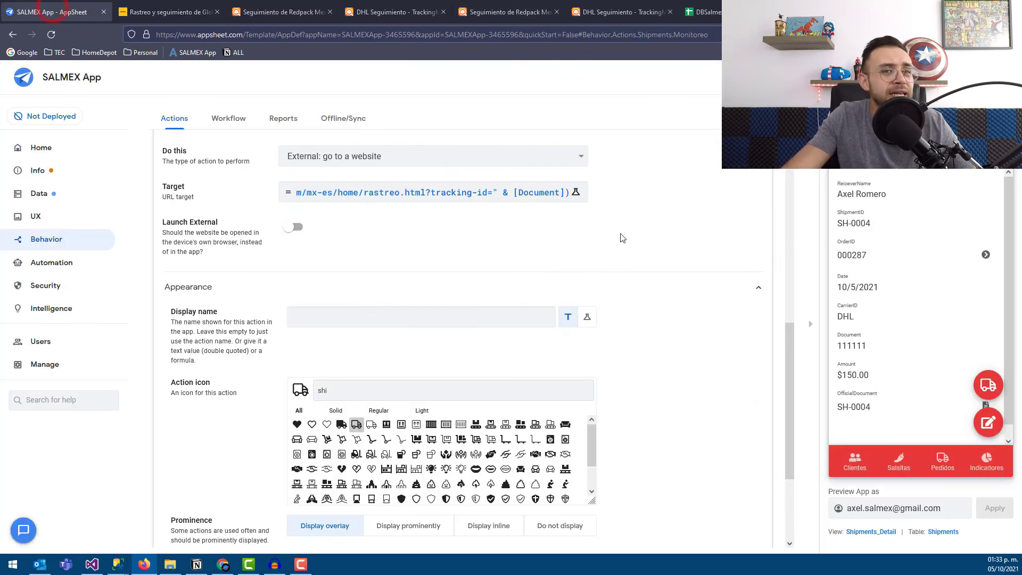
Check the DHL part of the target formula, then rerun Monitoreo on the DHL shipment in the preview.
click(573, 194)
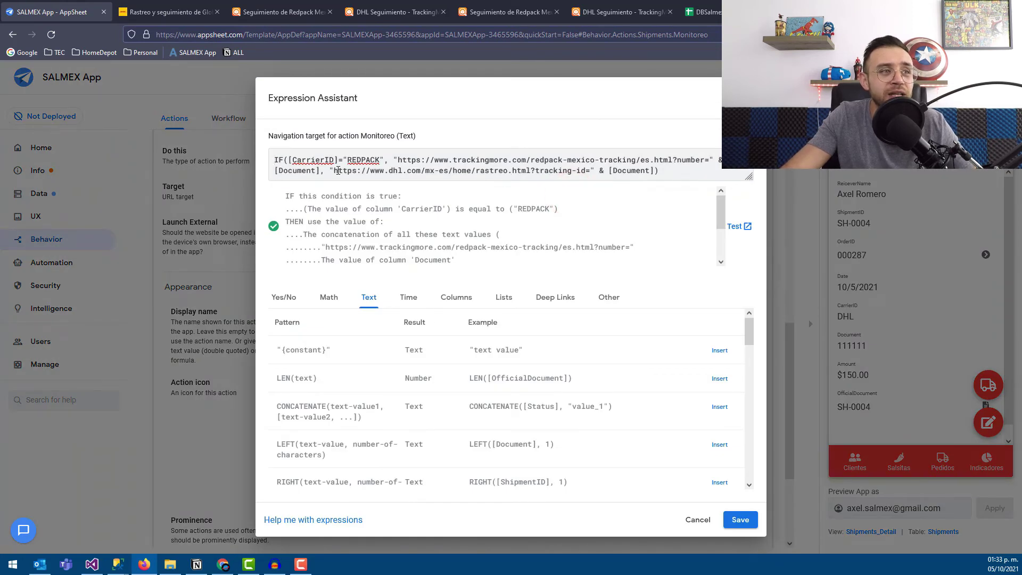
drag(338, 171, 656, 172)
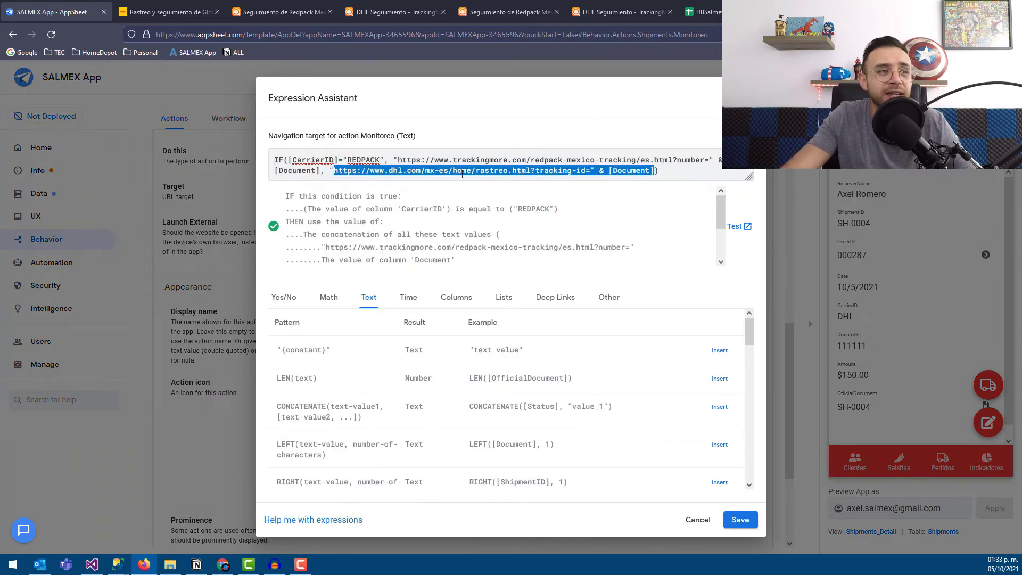
click(462, 174)
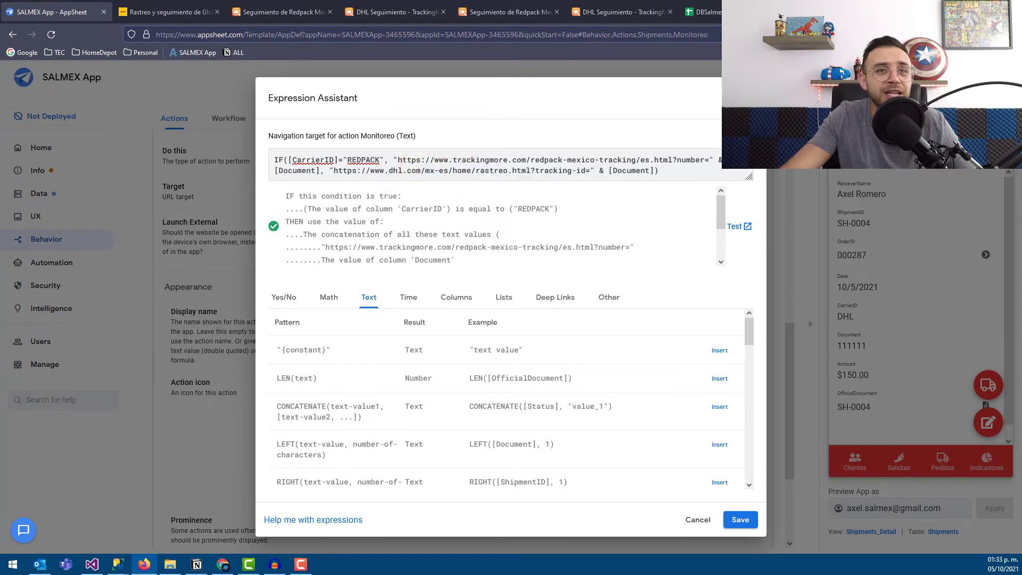
click(967, 393)
click(988, 385)
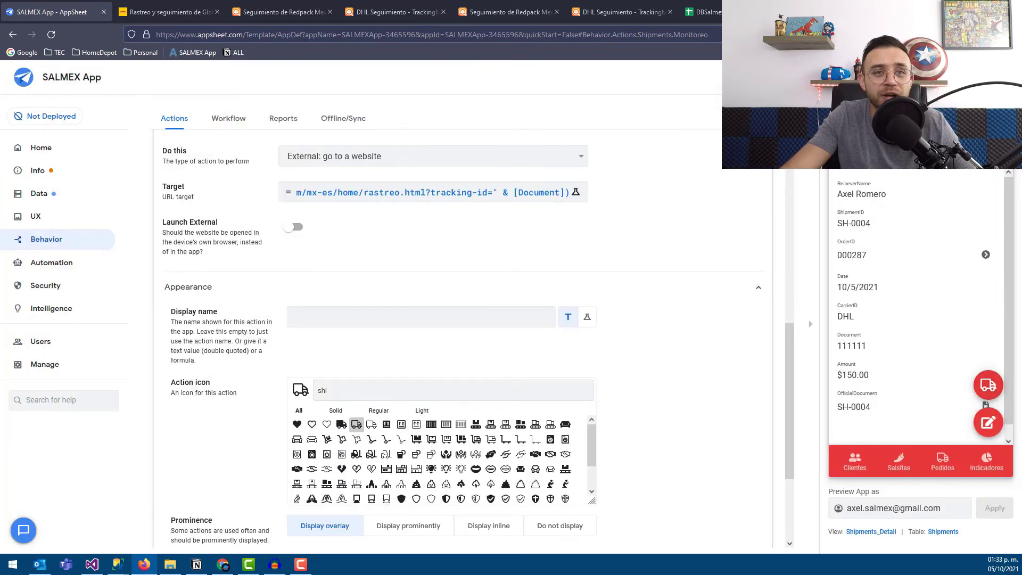
click(983, 423)
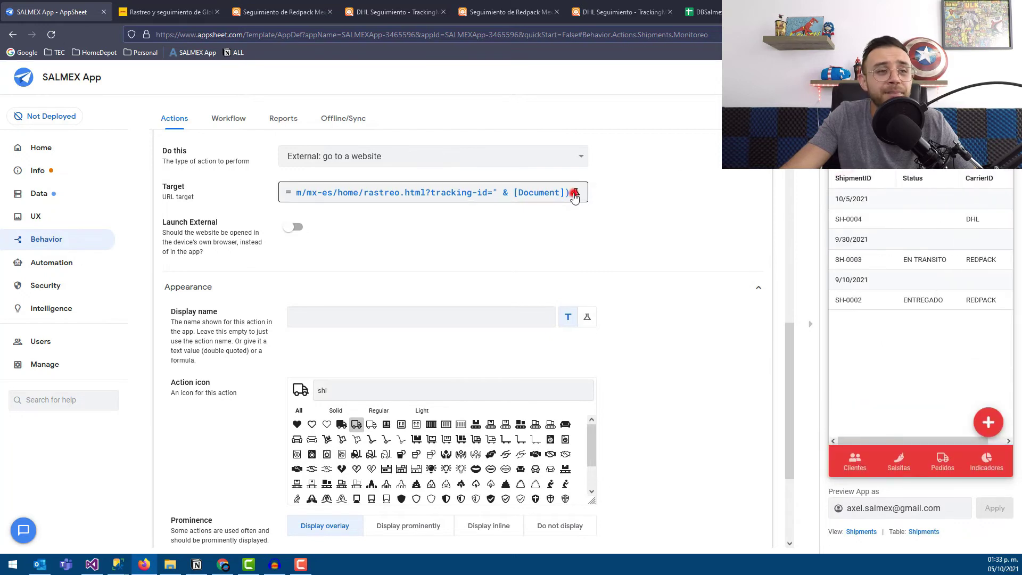
Delete the DHL link and its [Document] reference from the end of the target formula.
click(575, 192)
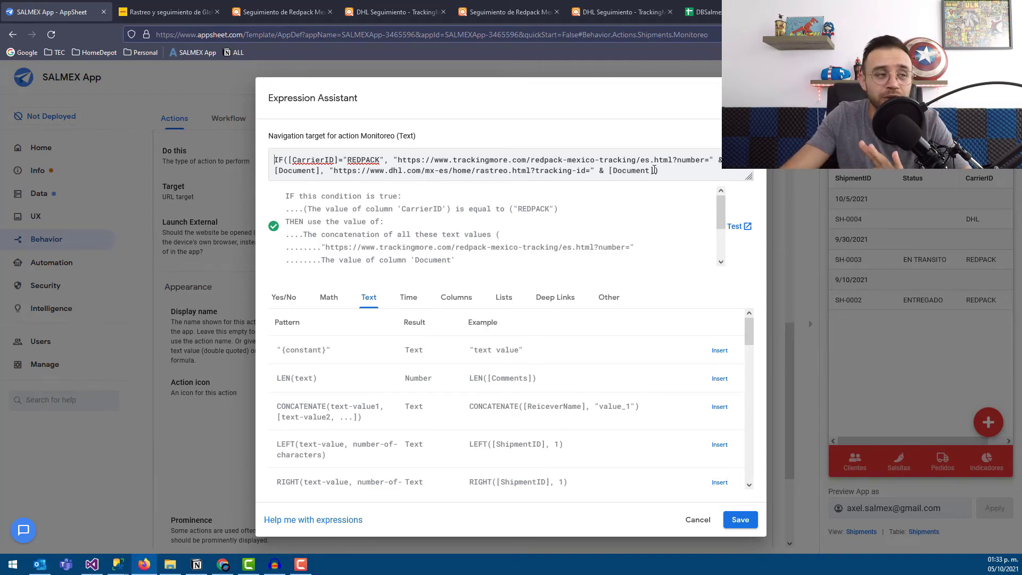
click(654, 171)
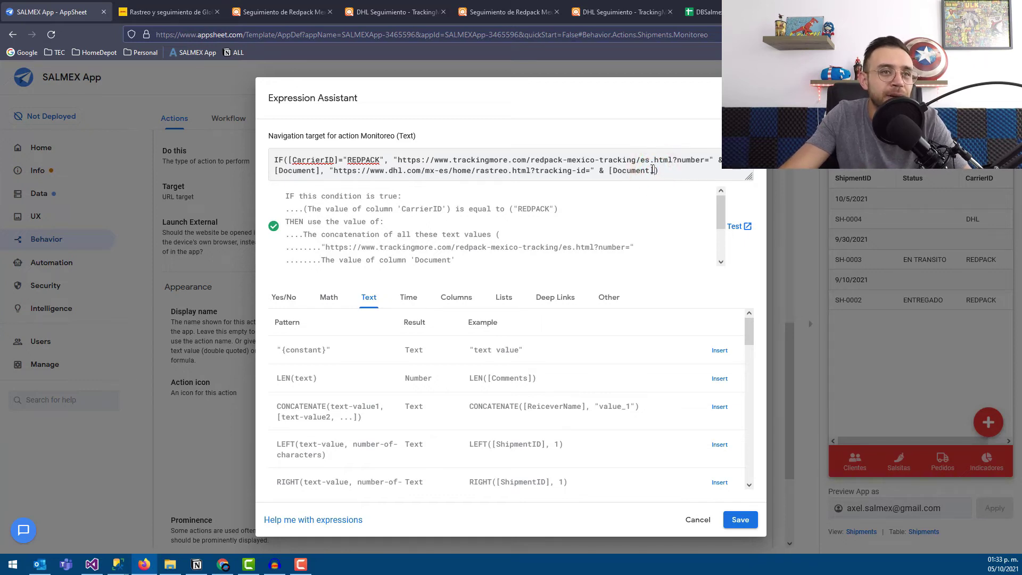
drag(654, 171, 331, 167)
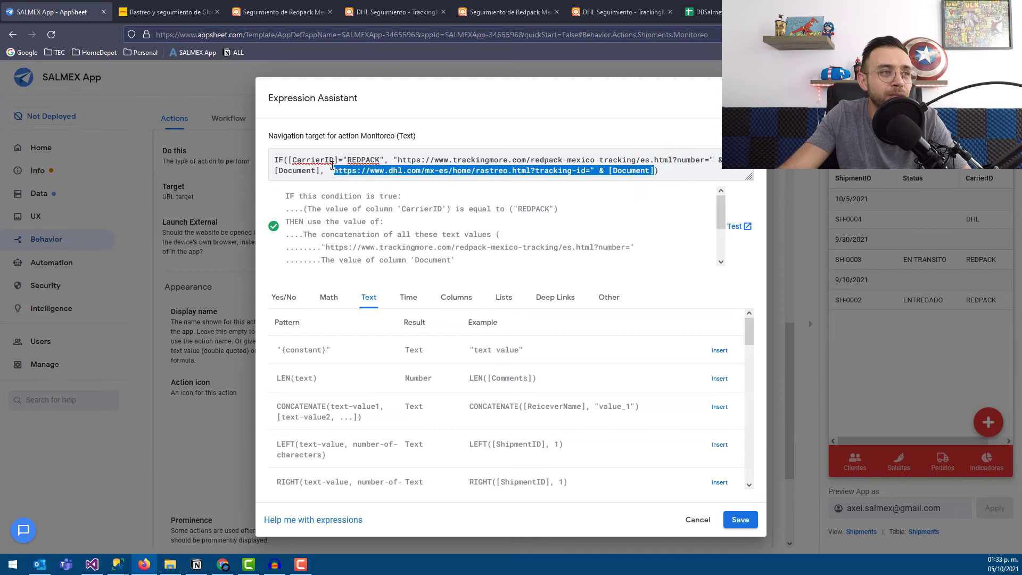
key(BackSpace)
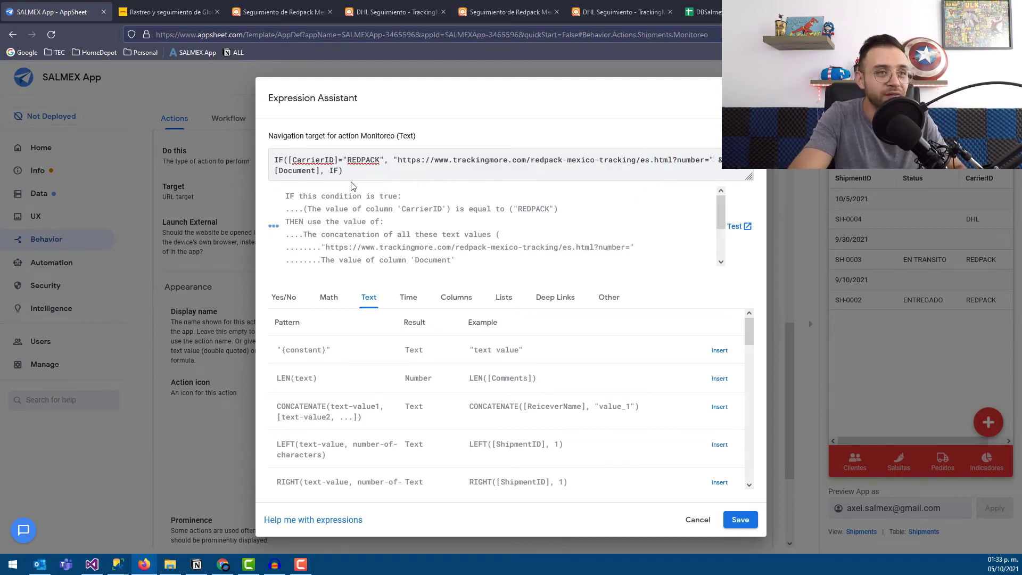
Type a nested IF with TRUE and FALSE placeholders as the otherwise-value.
text(()
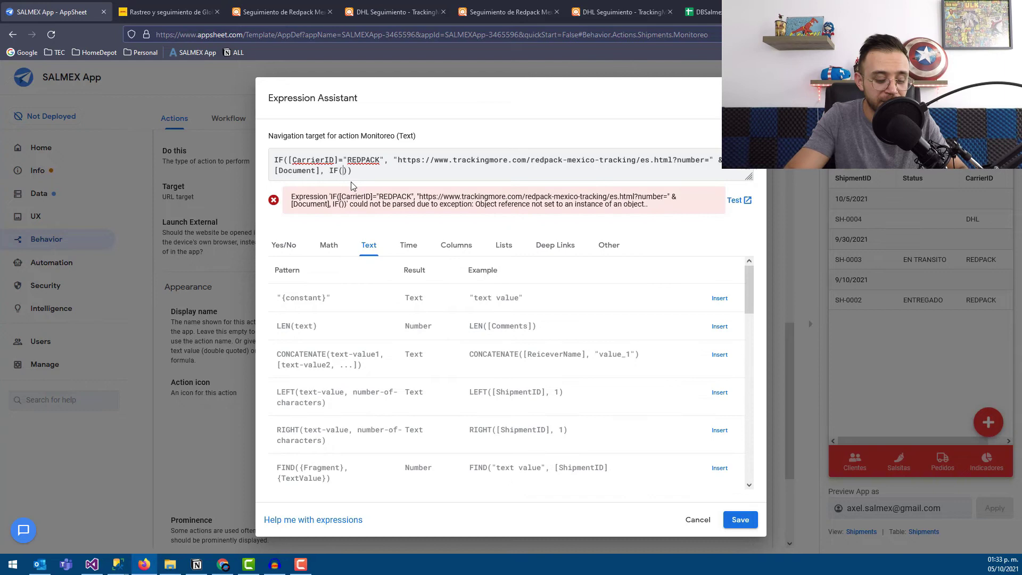
text(,,)
key(Left)
text(TRUE)
key(Right)
text(FALSE)
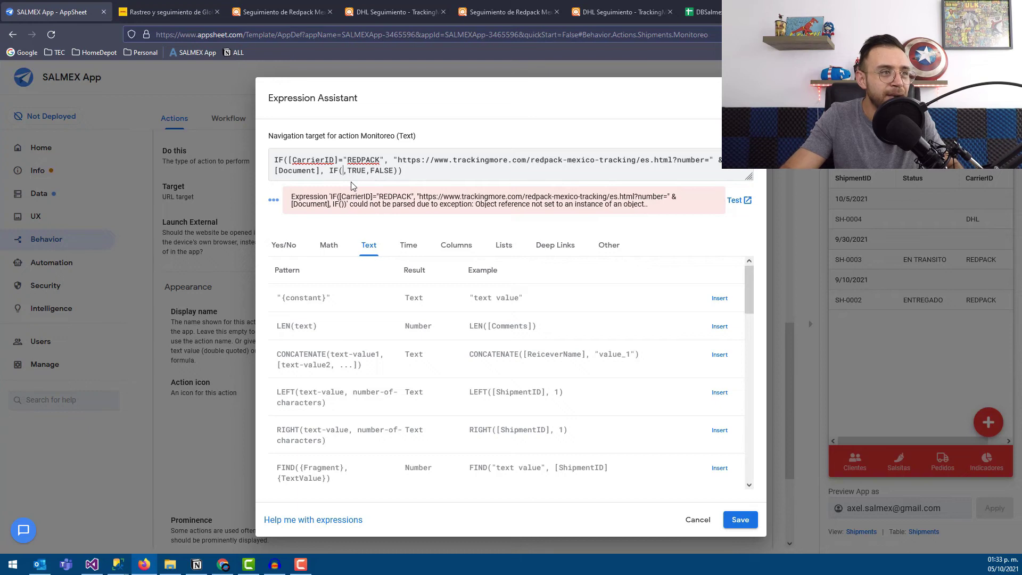
text(¿?)
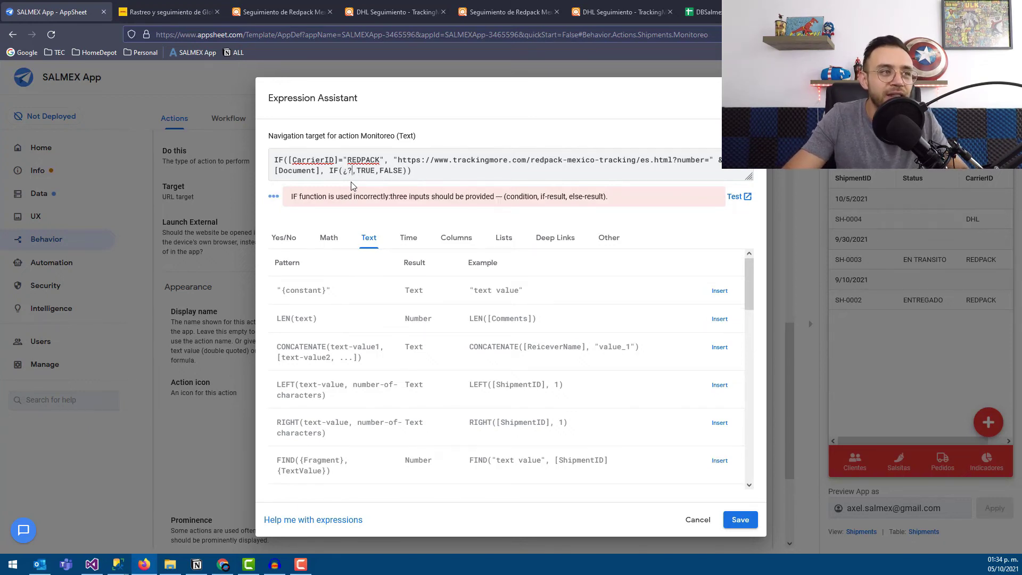
Paste the DHL link over TRUE and copy [CarrierID]="REDPACK" into the nested IF's condition.
double_click(359, 171)
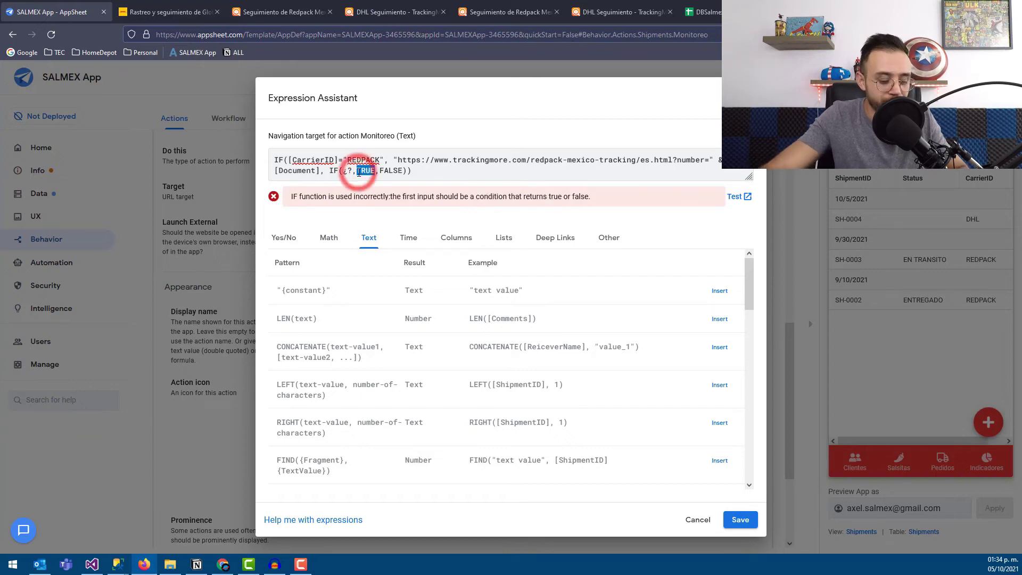
text("https://www.dhl.com/mx-es/home/rastreo.html?tracking-id=" & [Document])
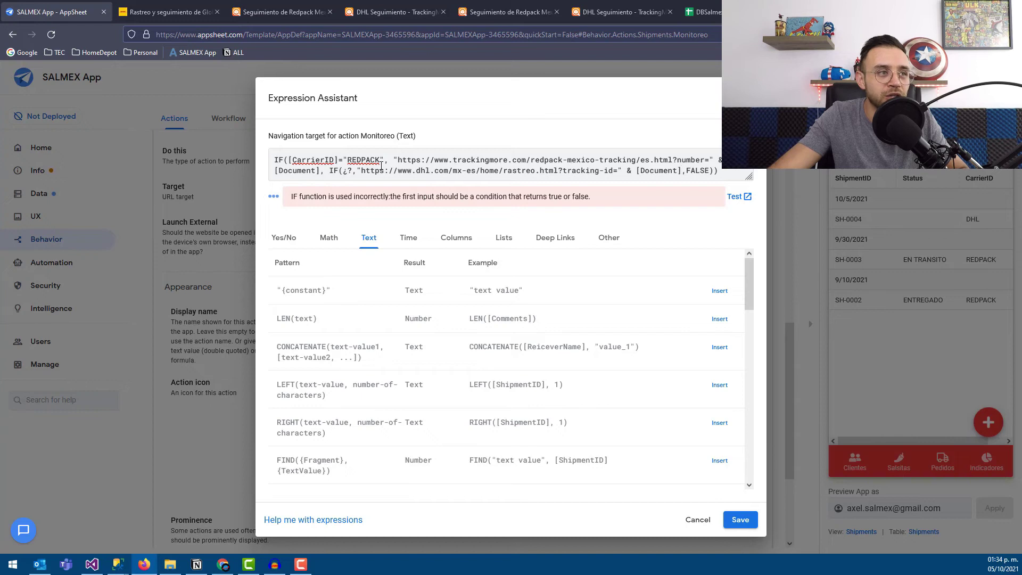
drag(384, 160, 289, 160)
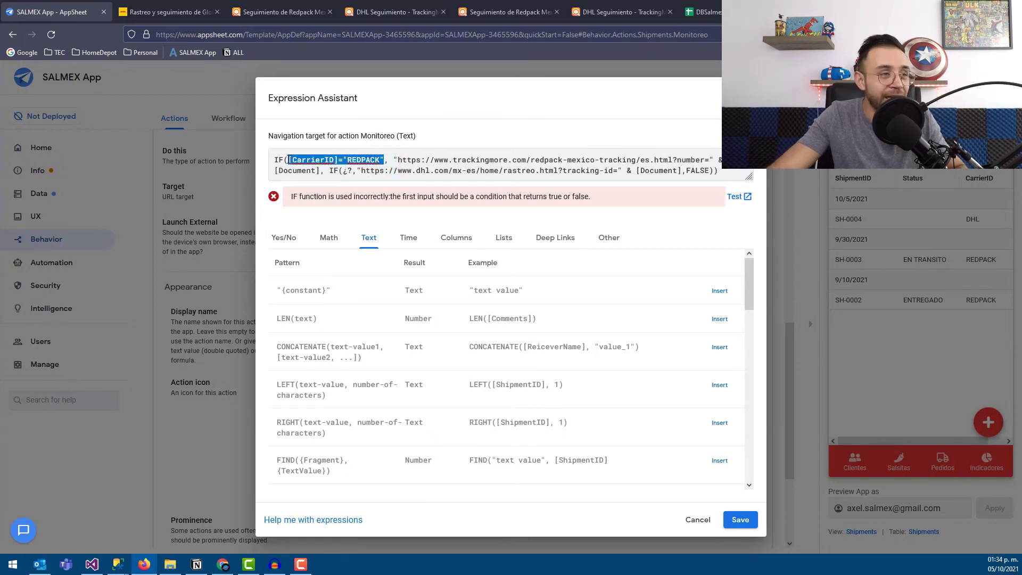
double_click(347, 170)
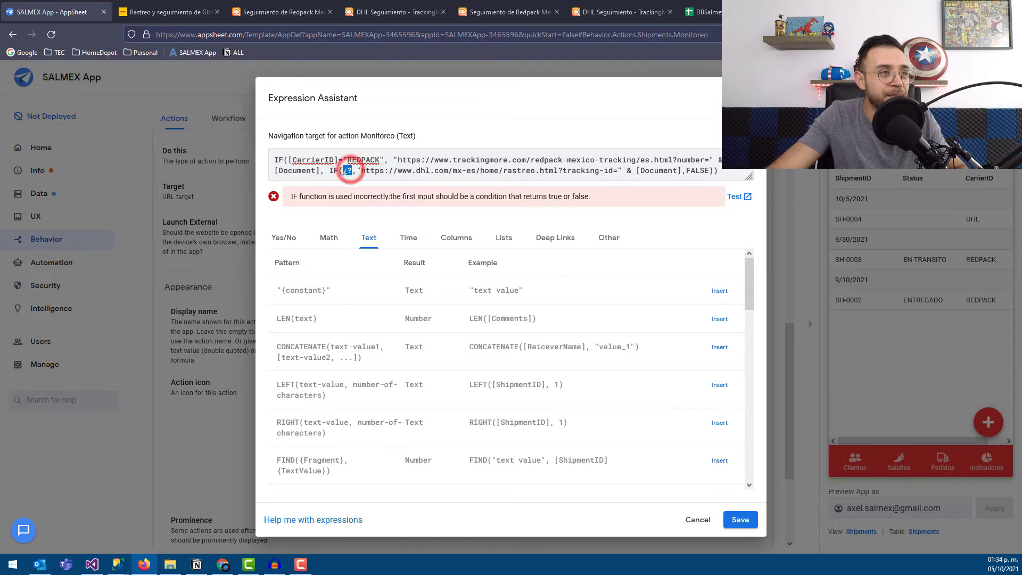
key(ctrl+v)
double_click(411, 171)
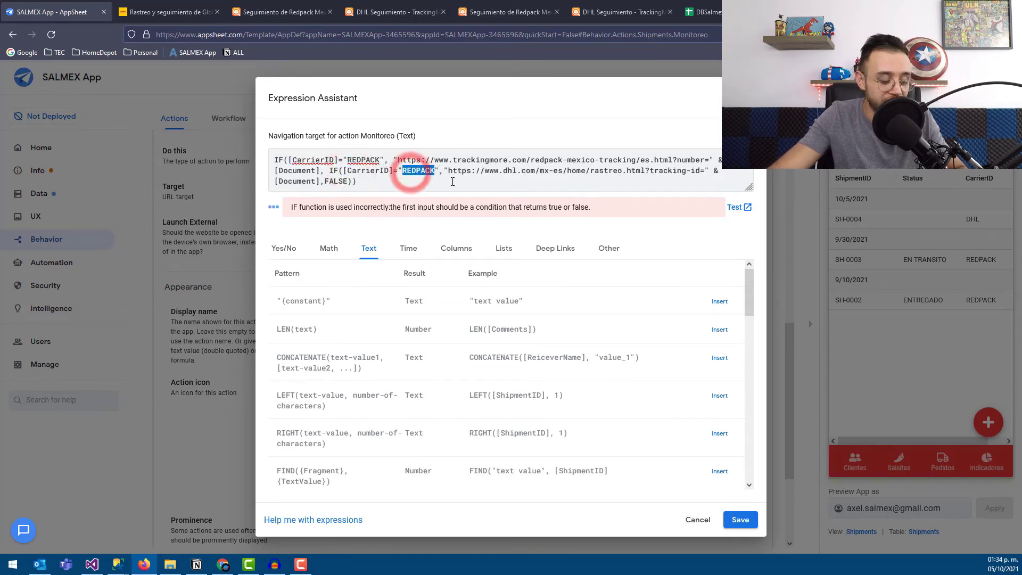
Change the inner condition to DHL and replace FALSE with a copy of the DHL tracking link.
text(DHL)
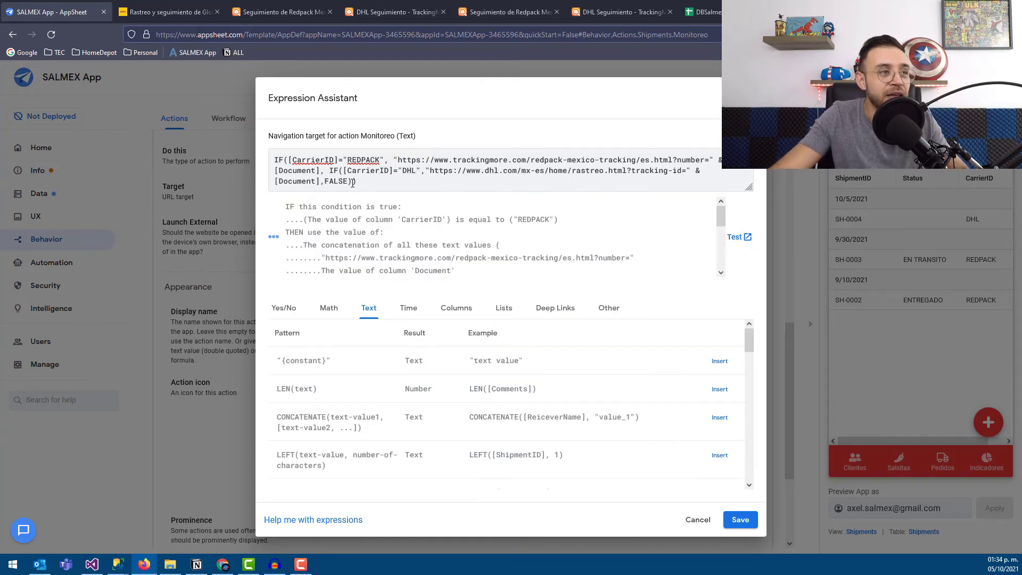
drag(348, 182, 326, 182)
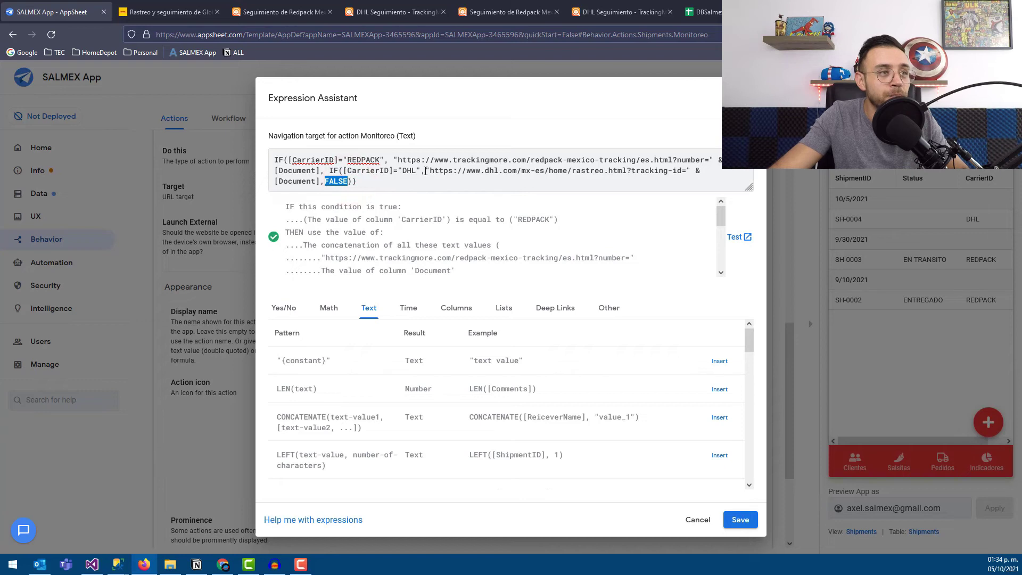
drag(425, 171, 322, 182)
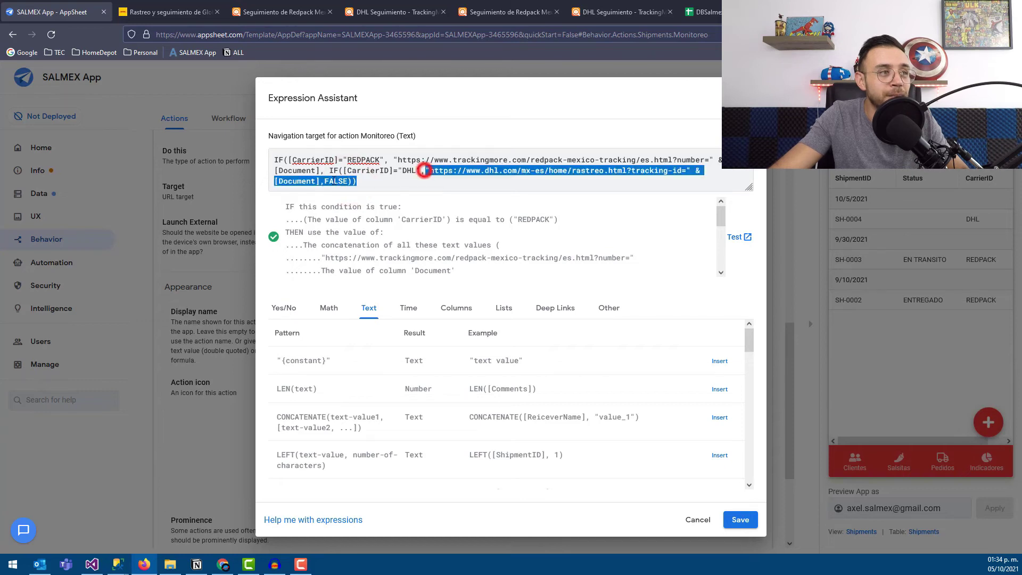
key(ctrl+c)
double_click(337, 182)
key(ctrl+v)
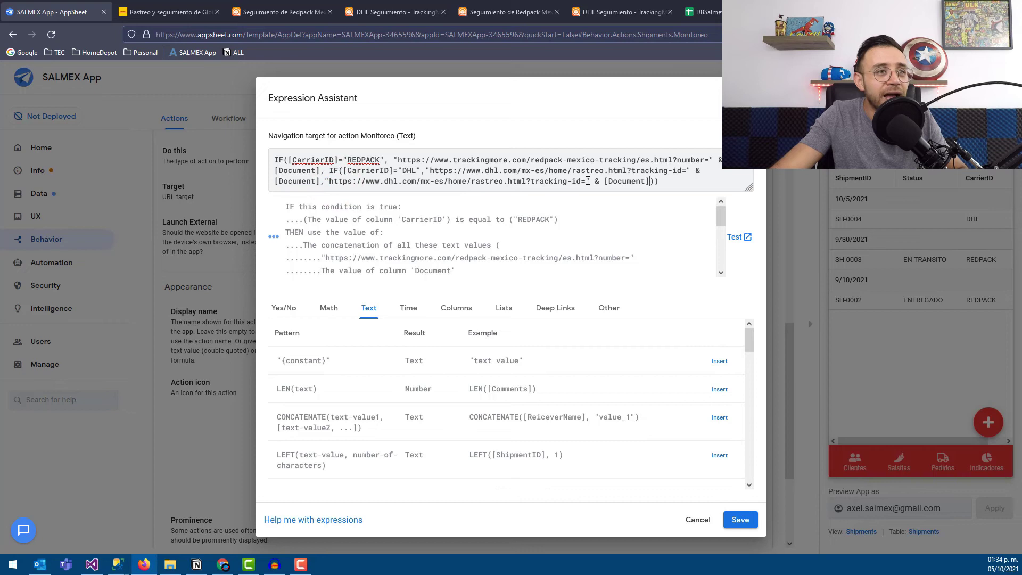
drag(580, 181, 330, 182)
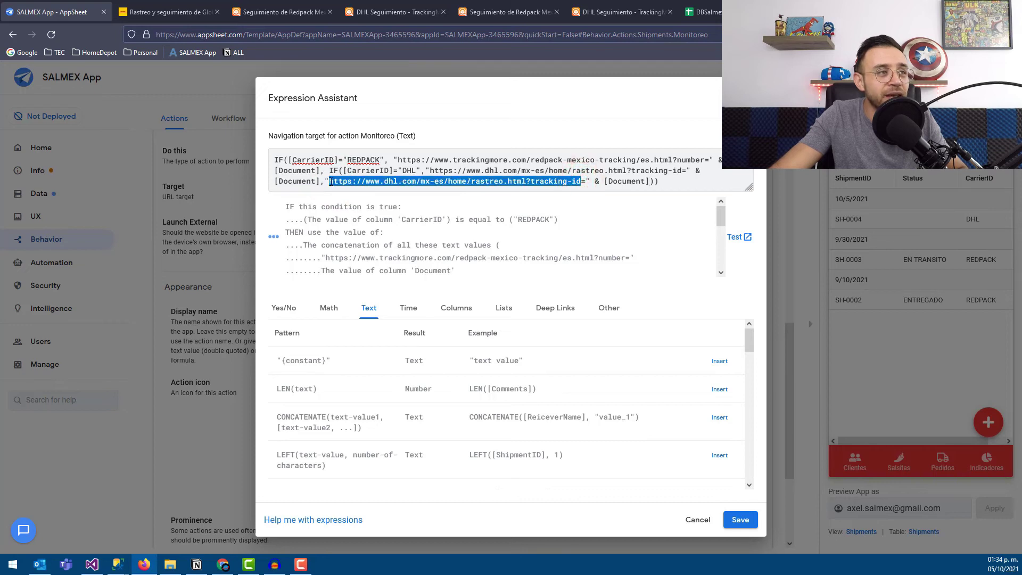
double_click(487, 182)
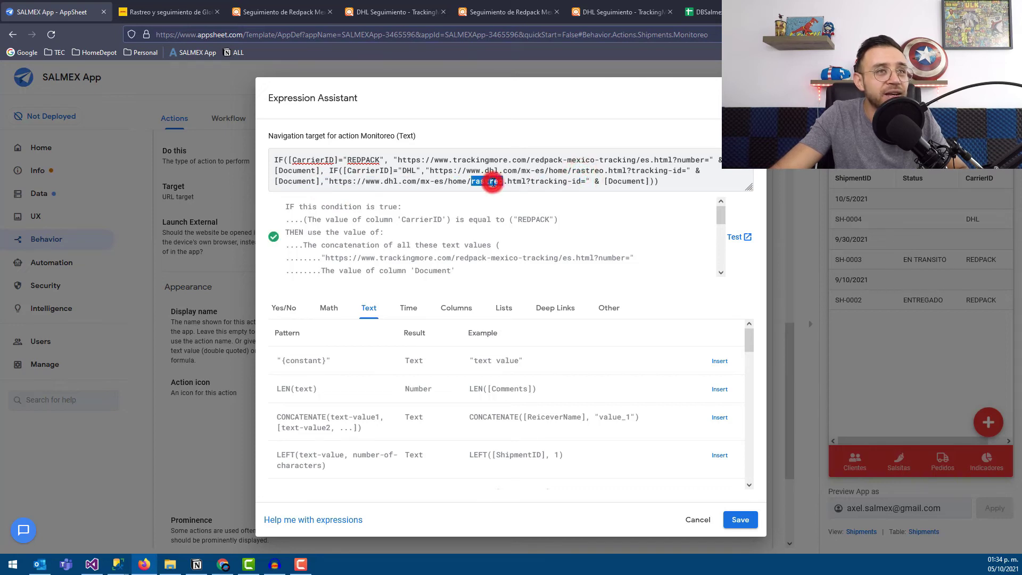
Search for estafeta in a new tab and open Estafeta's shipment tracking page.
key(ctrl+t)
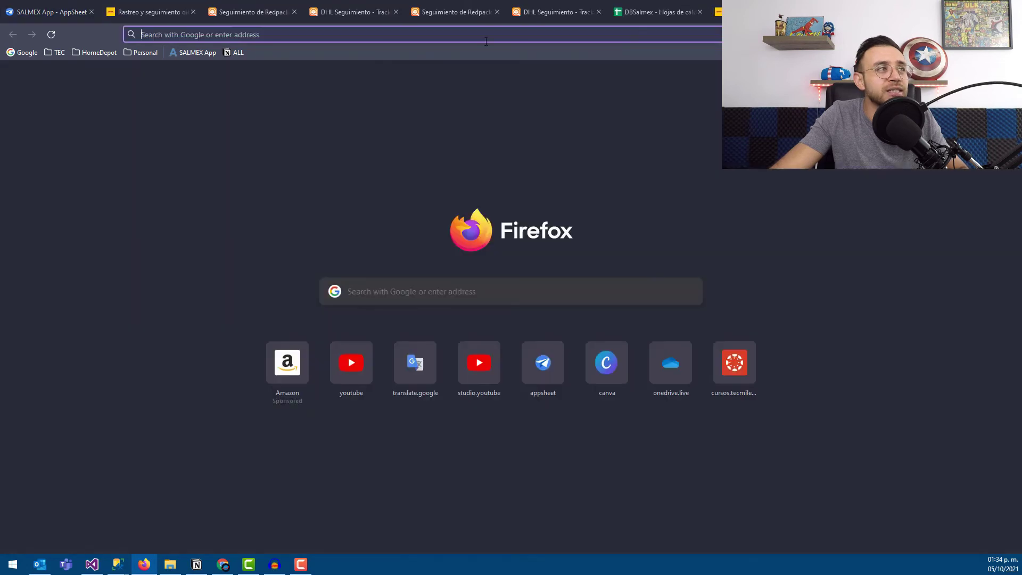
text(estafeta)
key(Return)
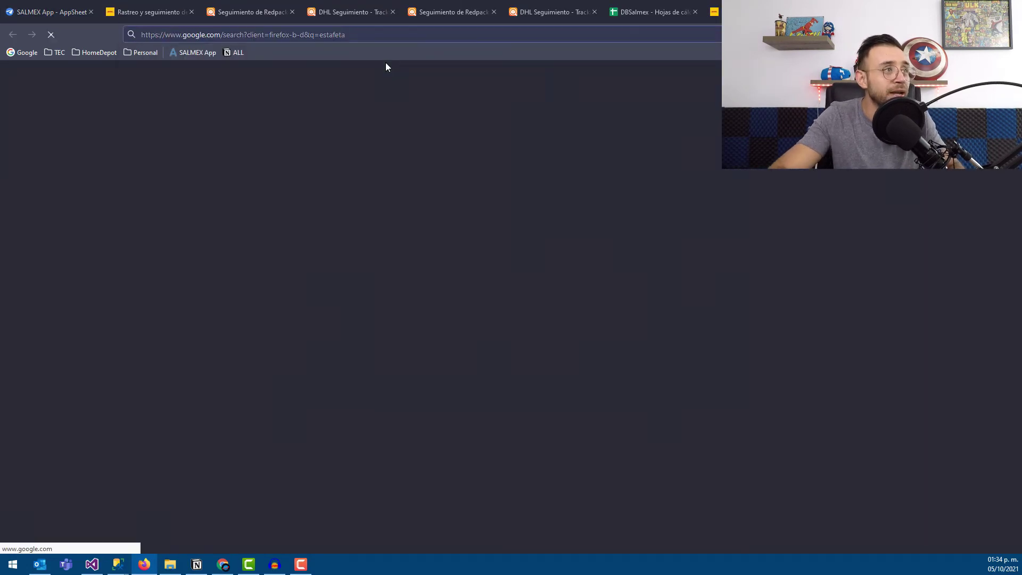
click(140, 178)
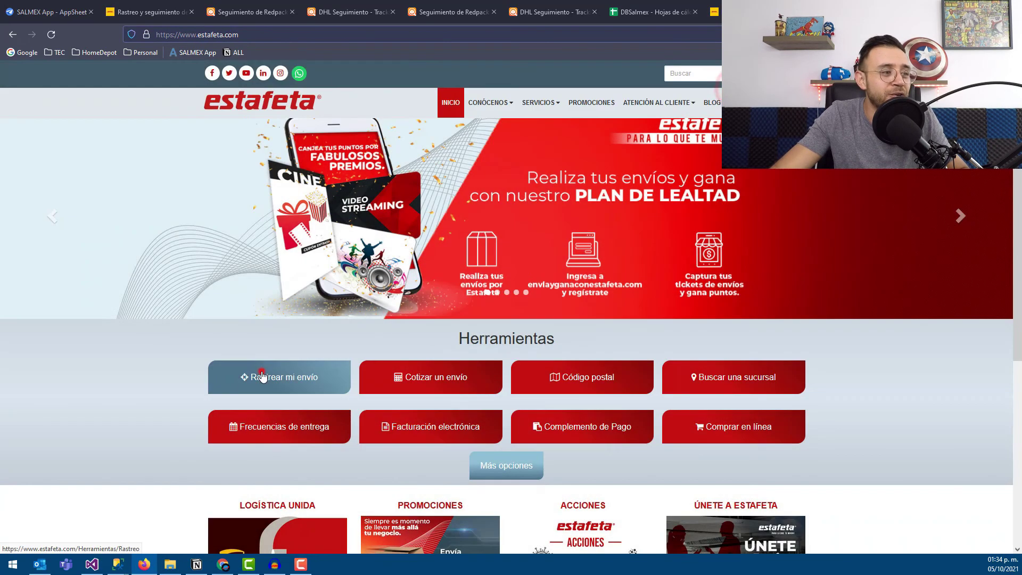
click(260, 374)
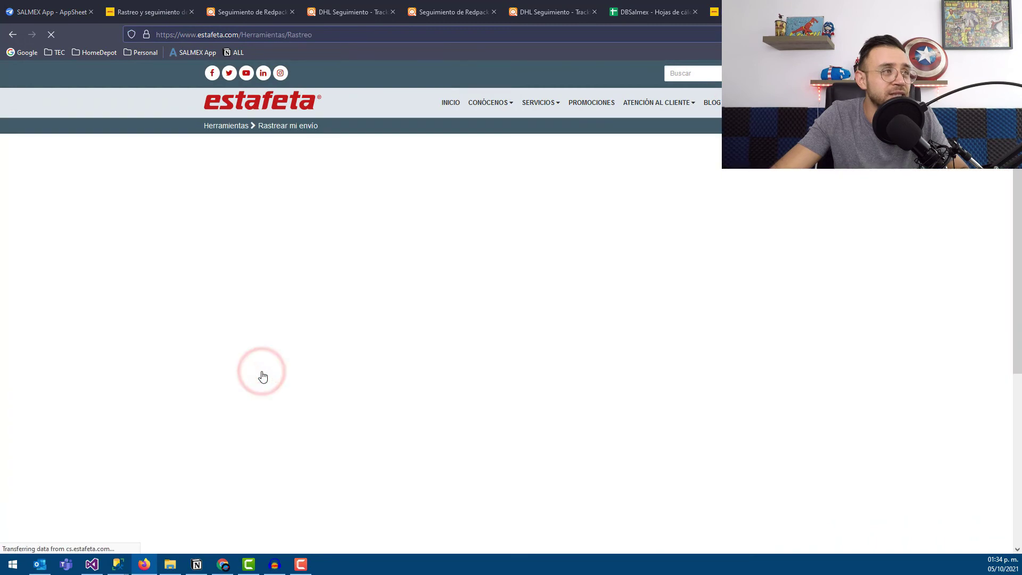
click(476, 191)
text(1111111)
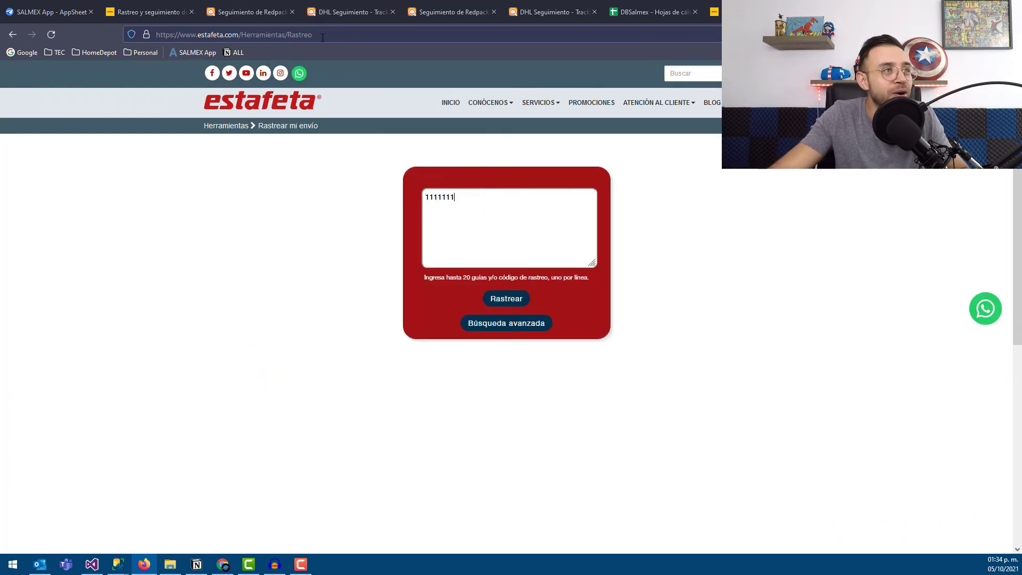
click(508, 299)
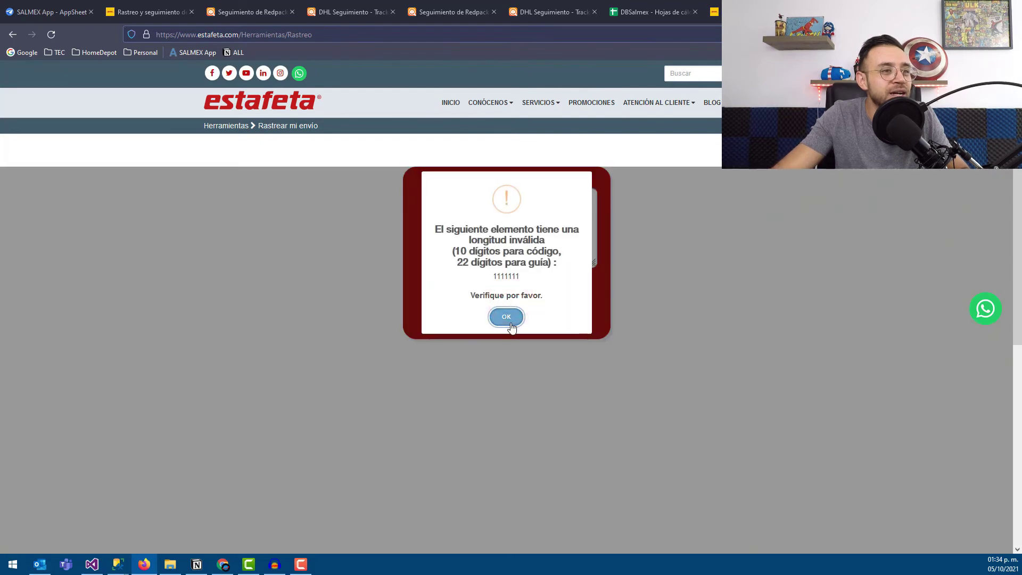
click(508, 318)
text(222)
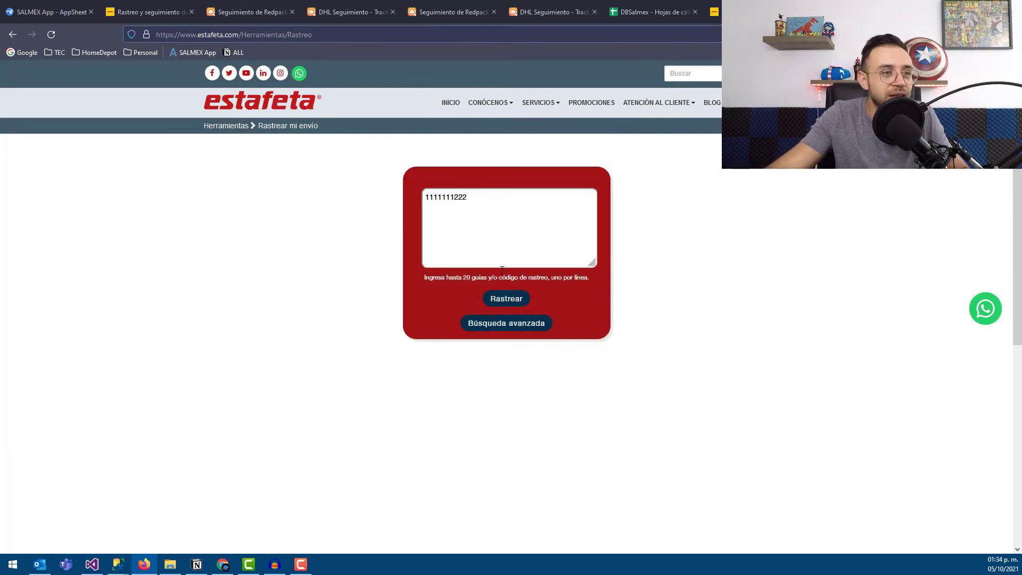
click(508, 298)
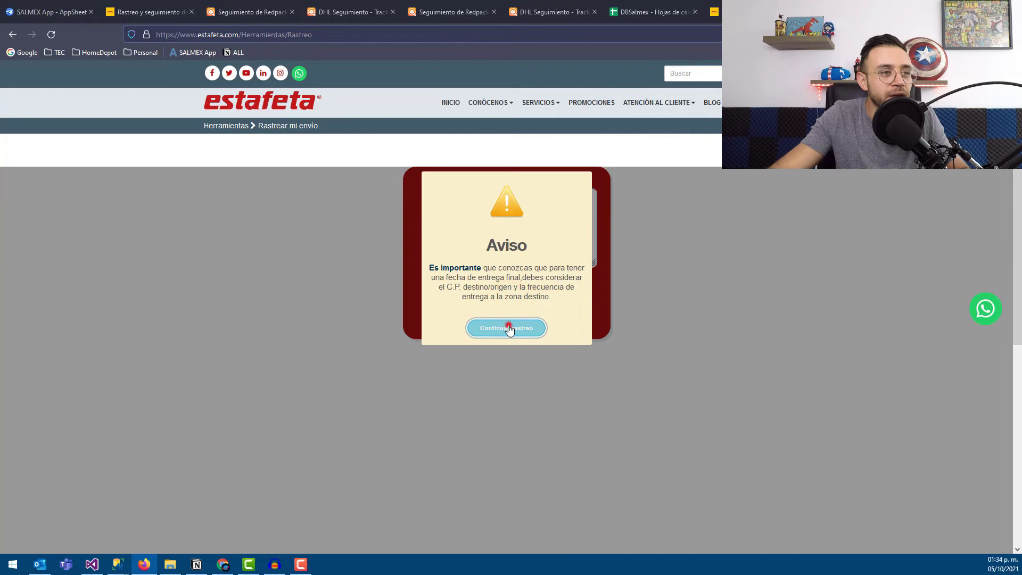
click(509, 327)
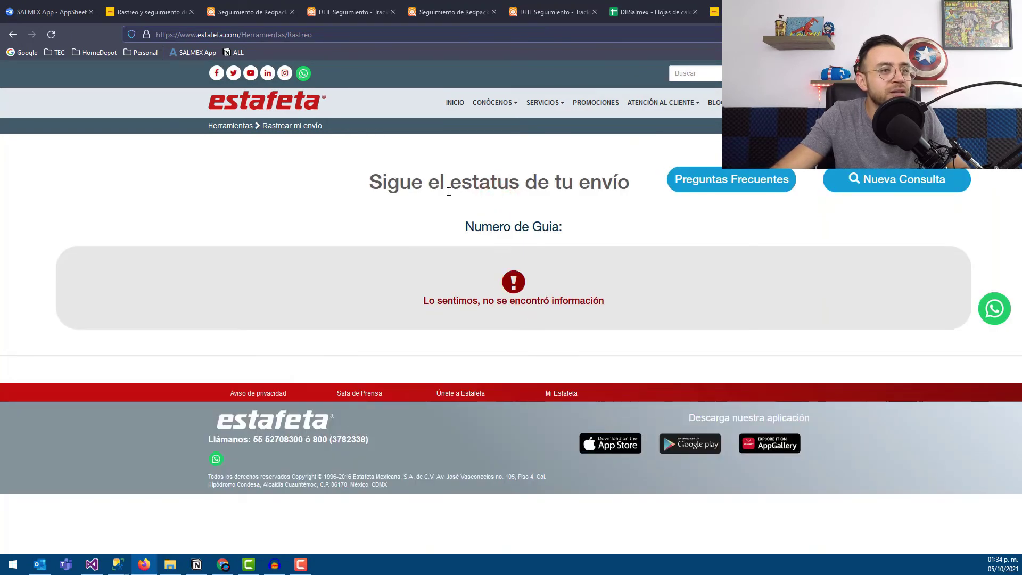
click(302, 38)
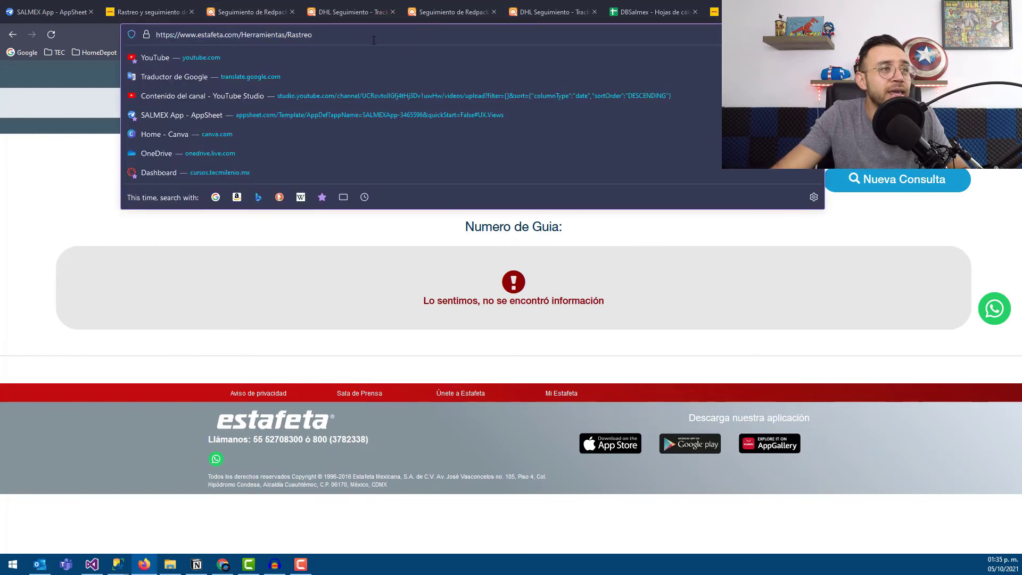
On the Redpack TrackingMore page, search the carrier list for Estafeta.
click(354, 261)
click(244, 12)
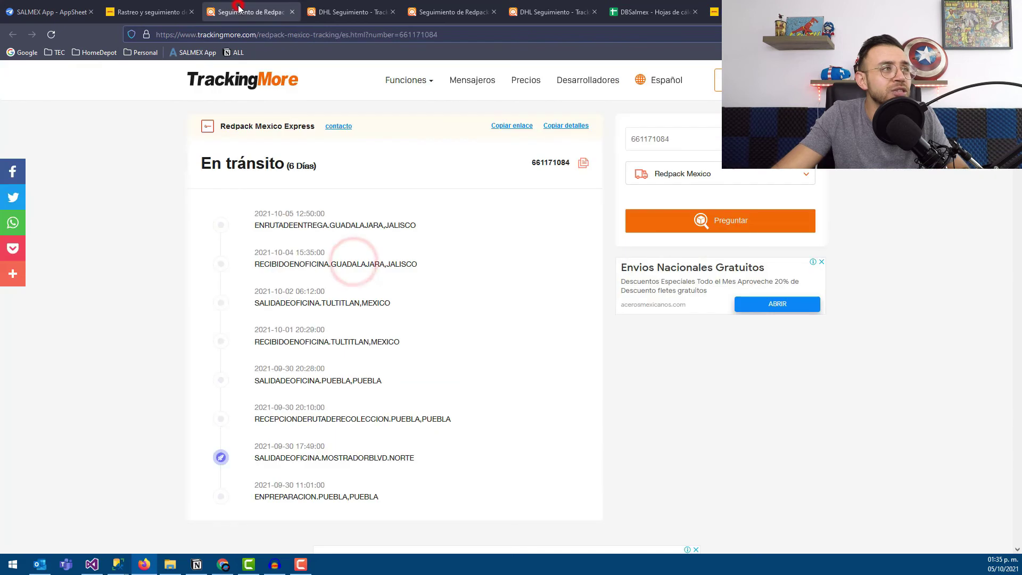
click(744, 179)
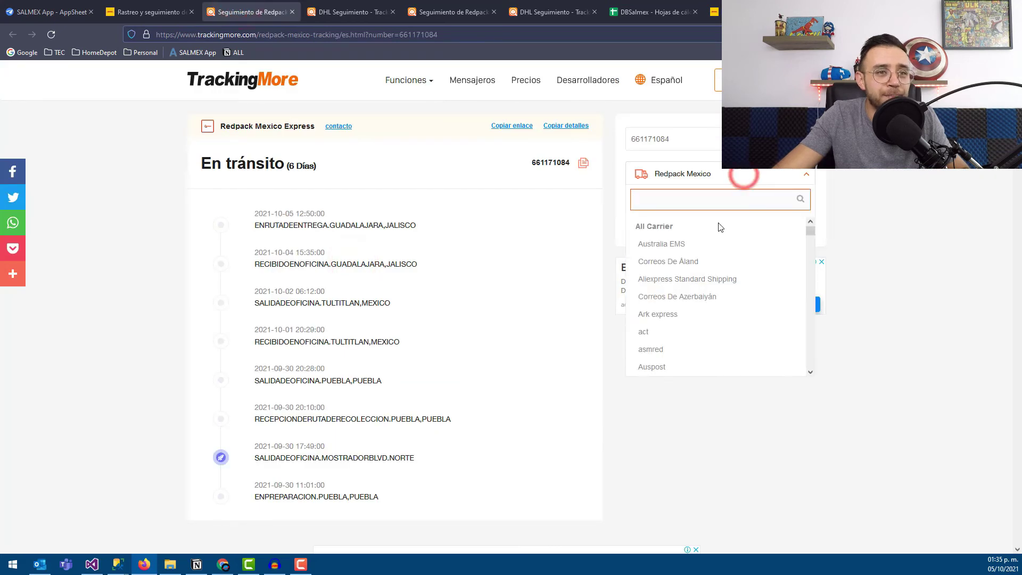
click(648, 201)
text(ES)
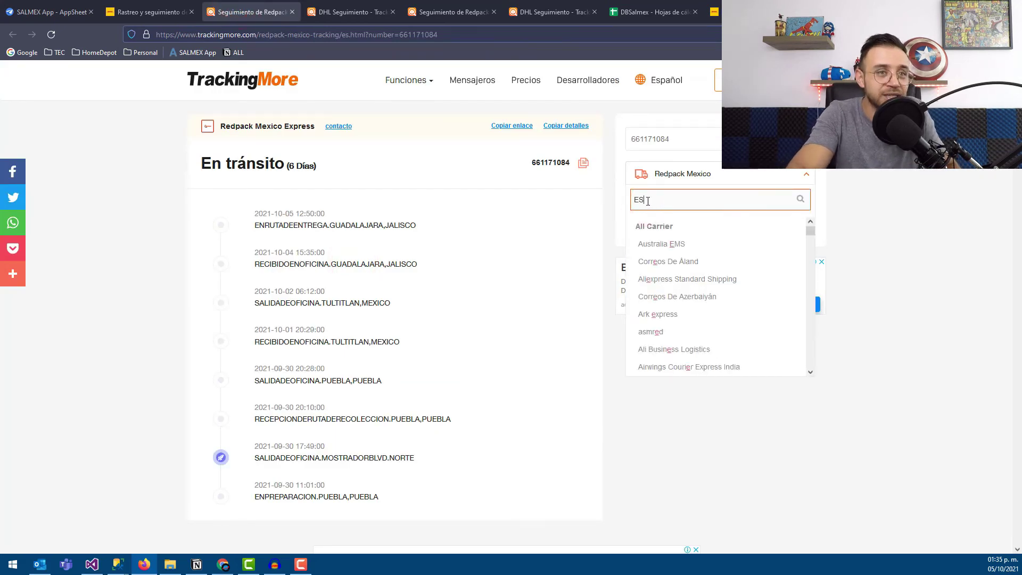
text(TA)
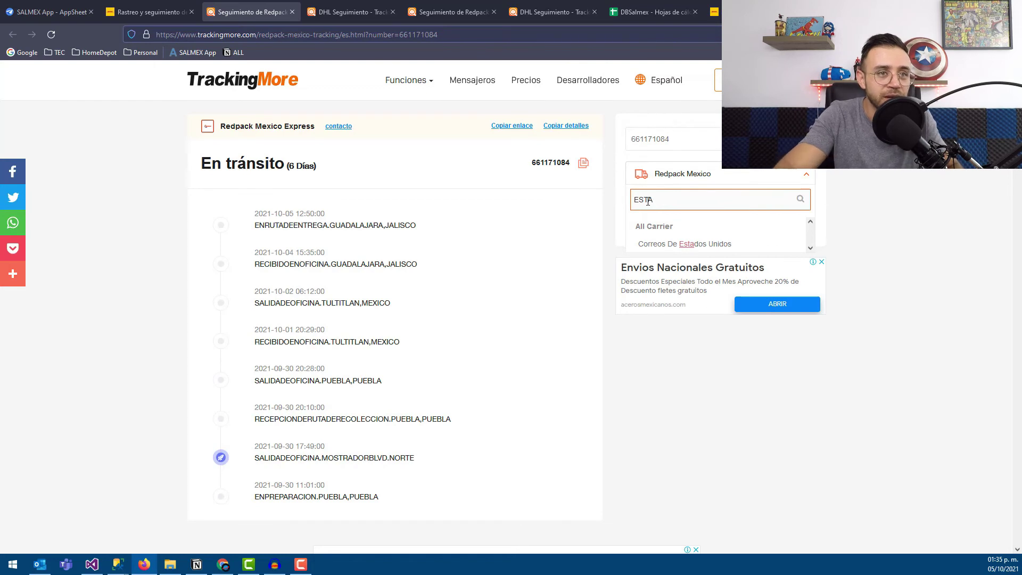
key(BackSpace)
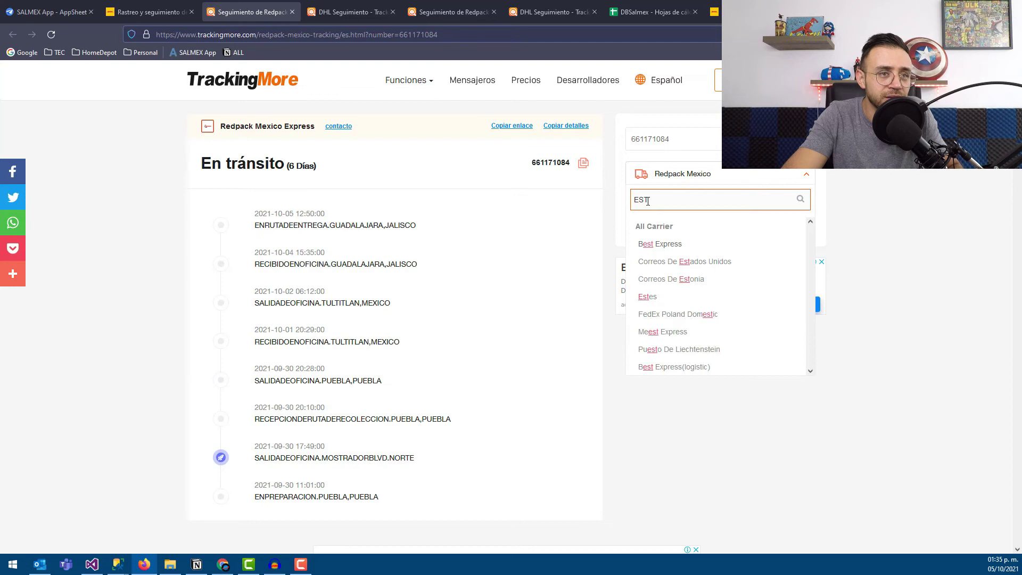
text(af)
key(BackSpace)
key(BackSpace)
key(BackSpace)
scroll(654, 327, down, 2)
scroll(654, 327, down, 2)
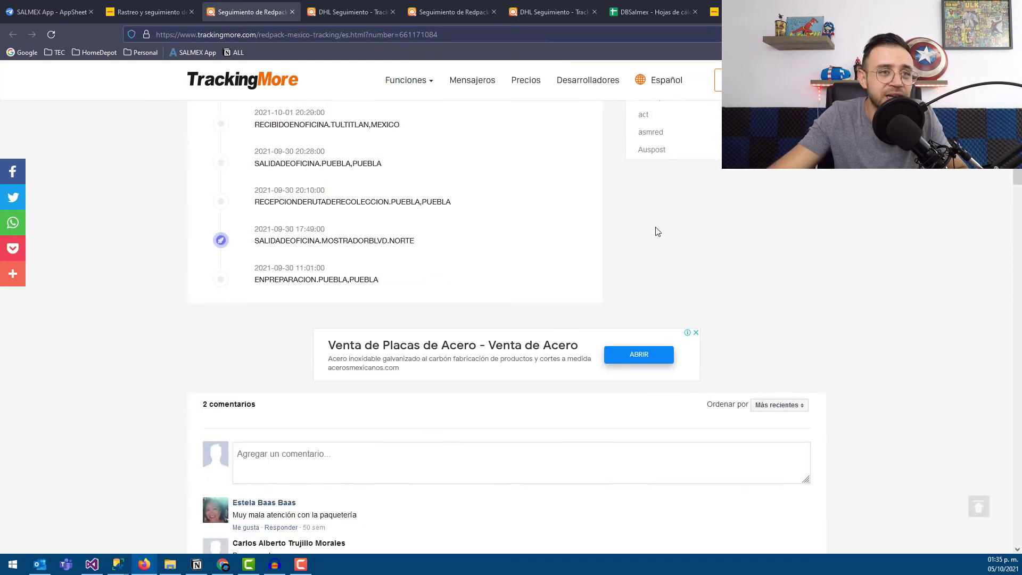
scroll(655, 230, up, 4)
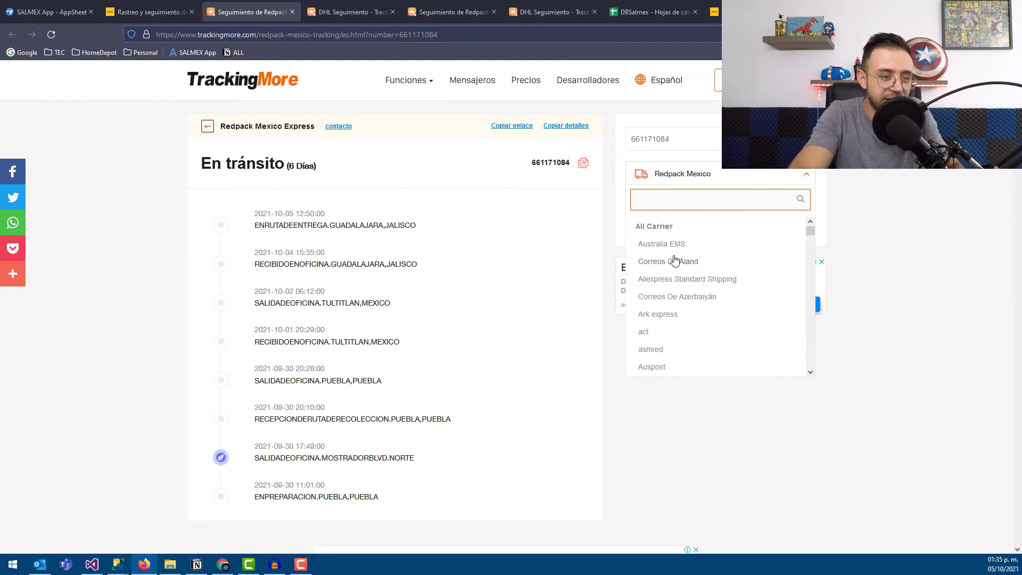
drag(810, 233, 810, 263)
Choose Fedex as the carrier and rerun the lookup for 661171084.
scroll(707, 335, down, 3)
scroll(674, 338, down, 2)
scroll(697, 319, down, 2)
scroll(702, 314, down, 2)
text(def)
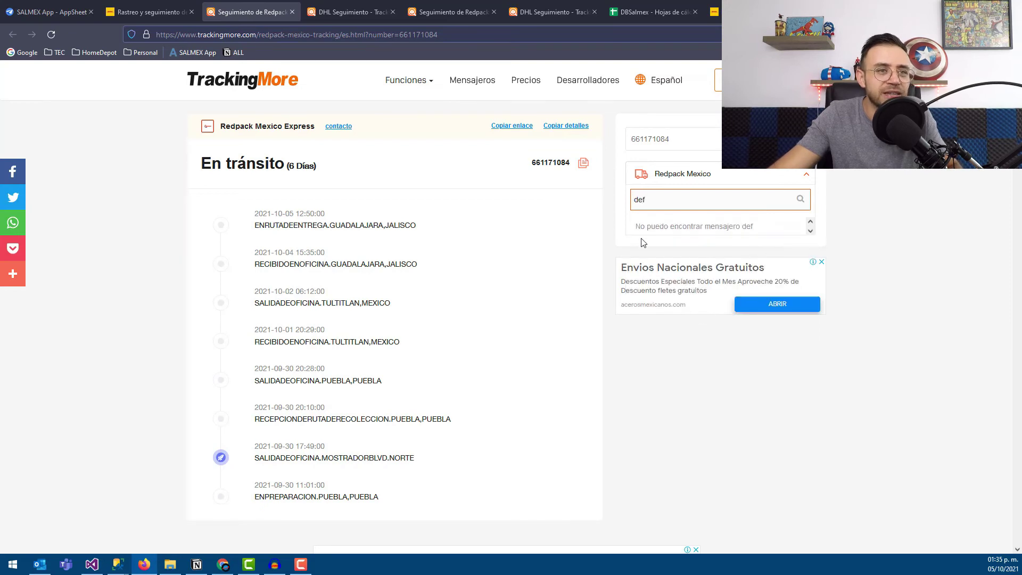
drag(659, 200, 638, 204)
text(fedw)
key(BackSpace)
text(ex)
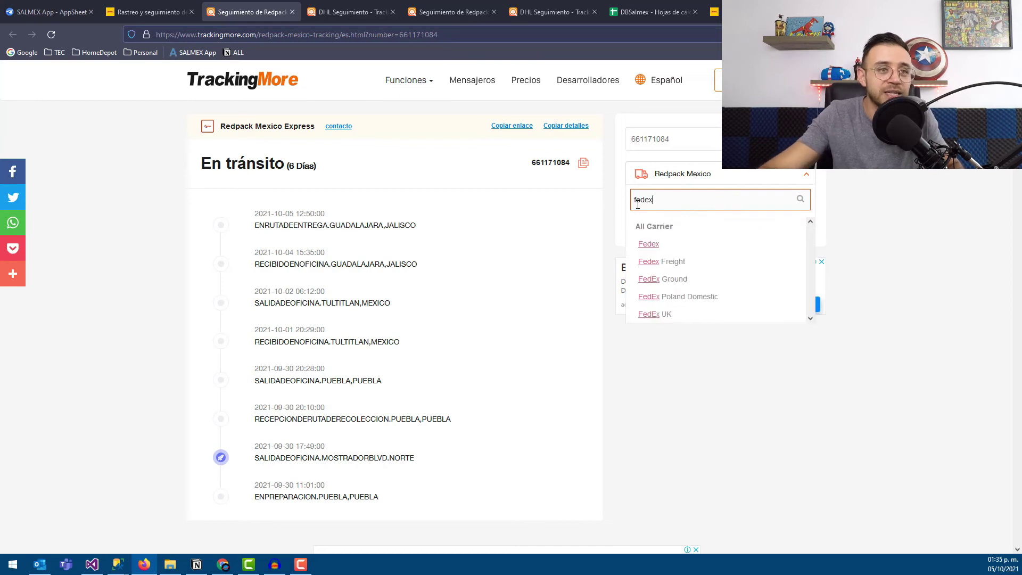
click(648, 244)
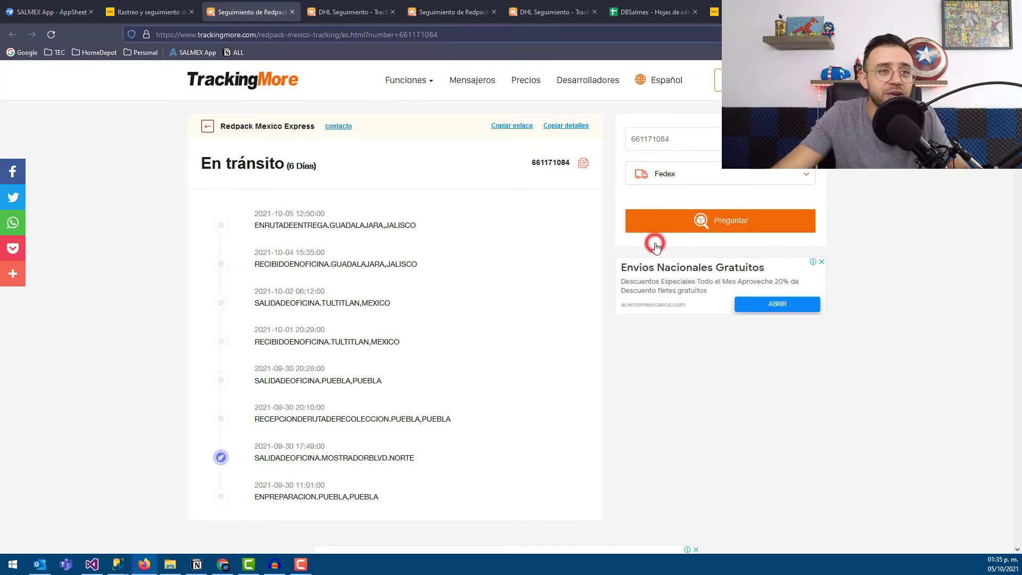
click(664, 220)
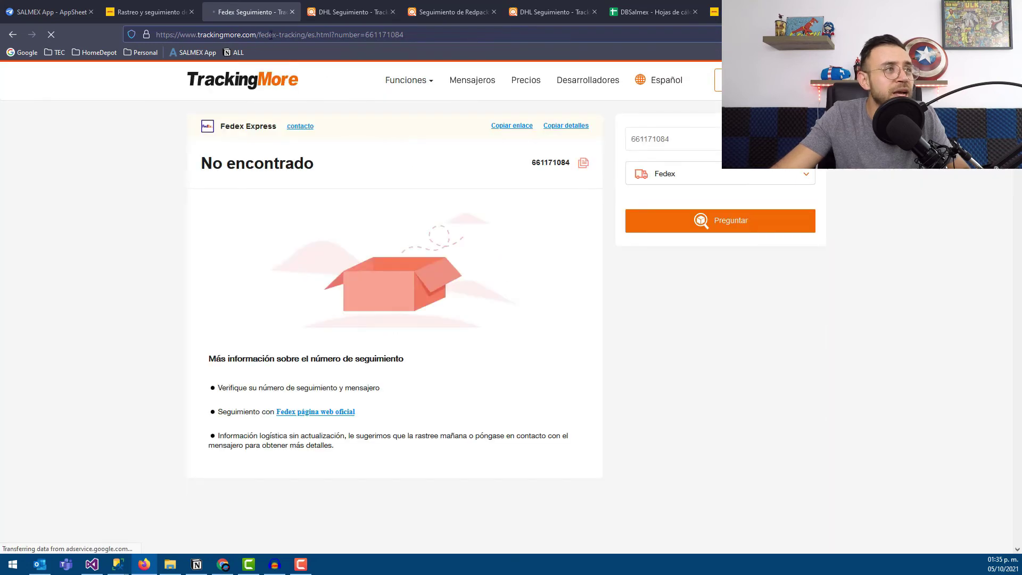
click(271, 35)
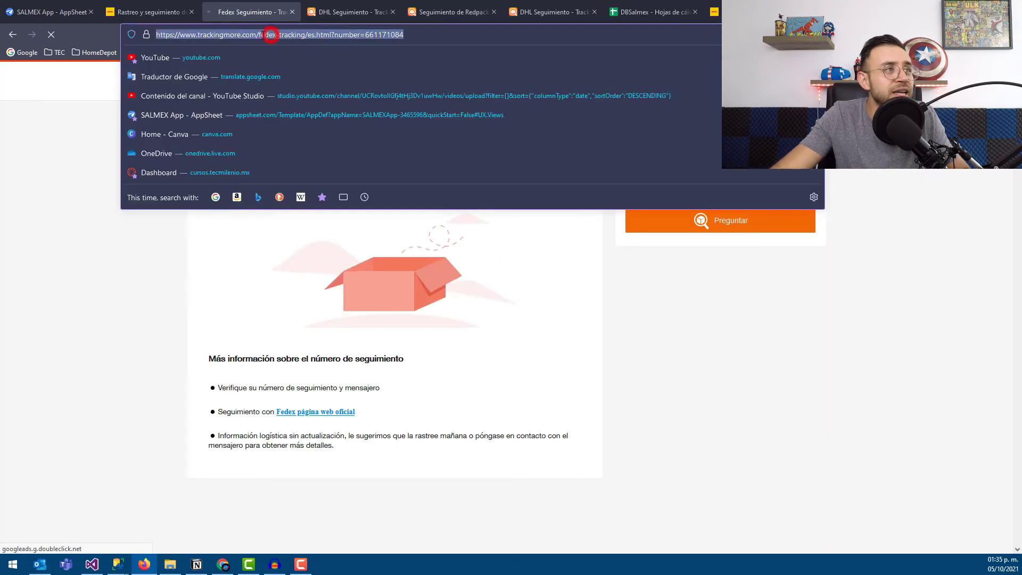
click(375, 36)
drag(418, 36, 198, 36)
click(196, 35)
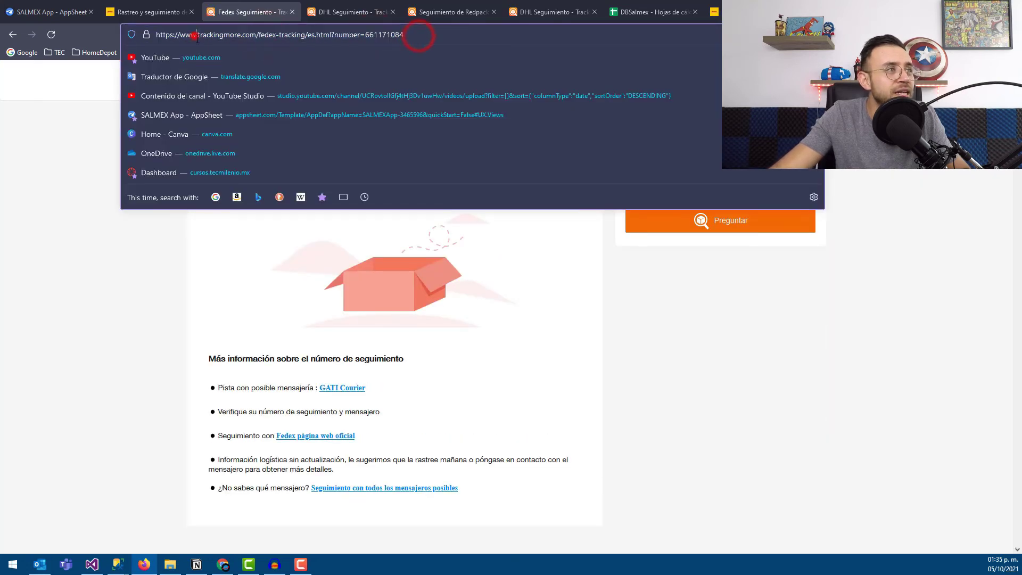
click(325, 37)
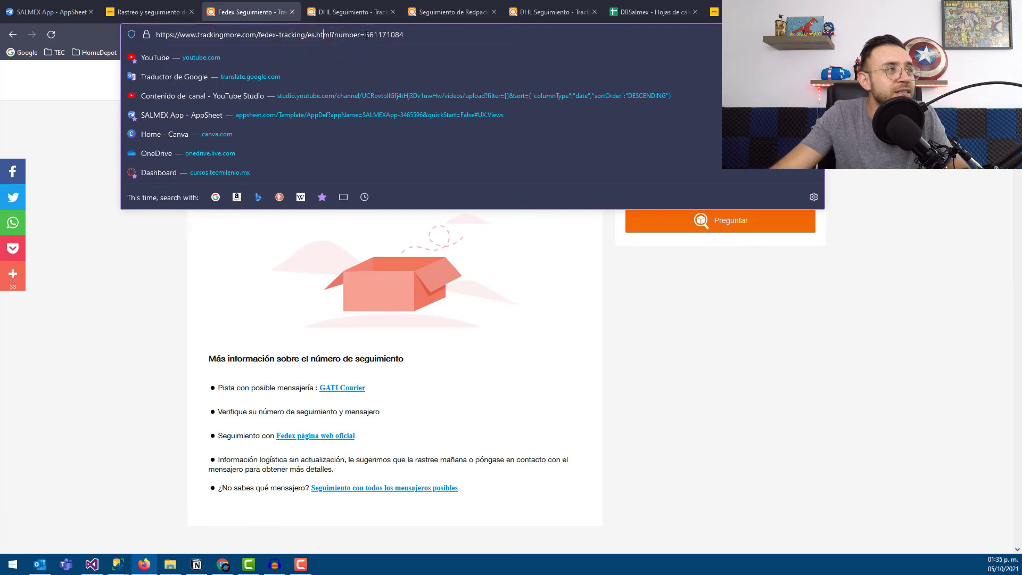
Replace the final DHL link with the TrackingMore fedex-tracking URL, enlarge the editor, and save.
click(78, 7)
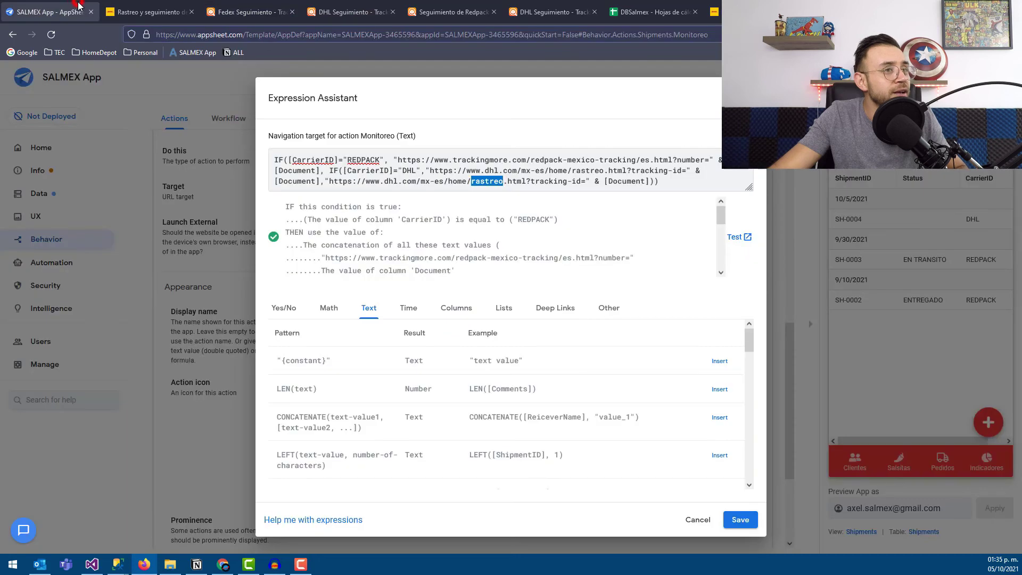
click(567, 181)
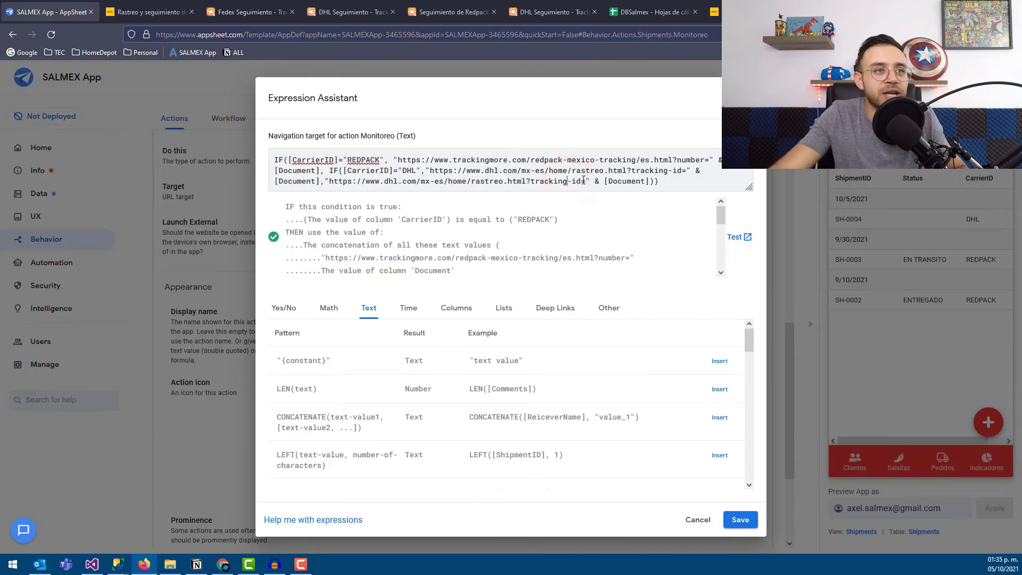
drag(585, 181, 328, 184)
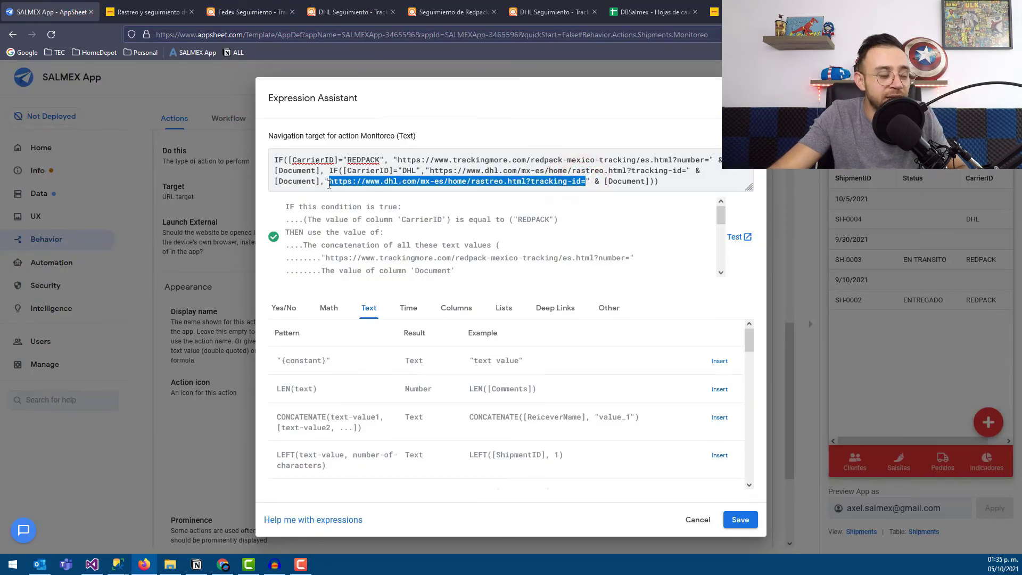
text(https://www.trackingmore.com/fedex-tracking/es.html?number=)
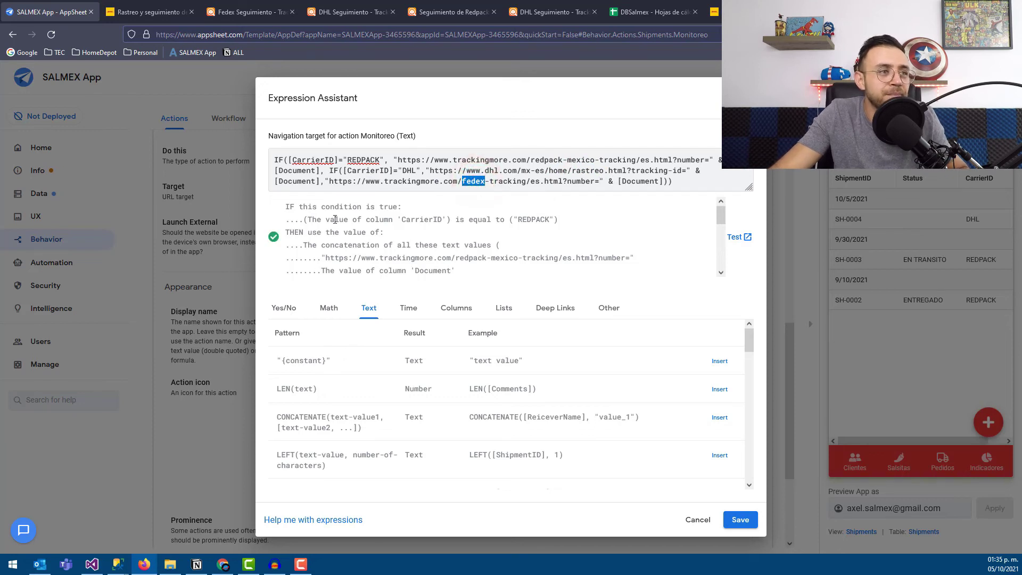
drag(751, 190, 750, 248)
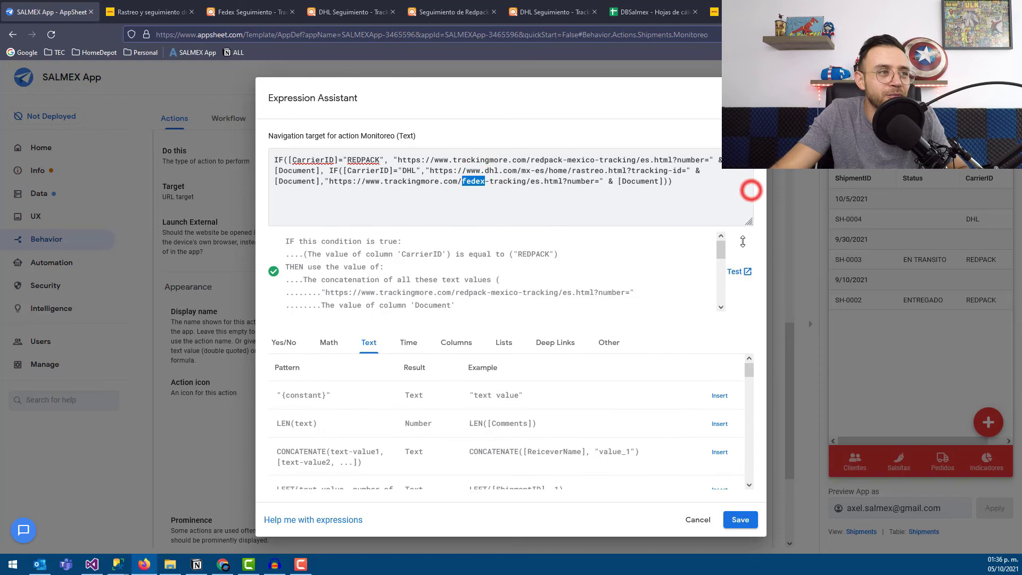
click(457, 181)
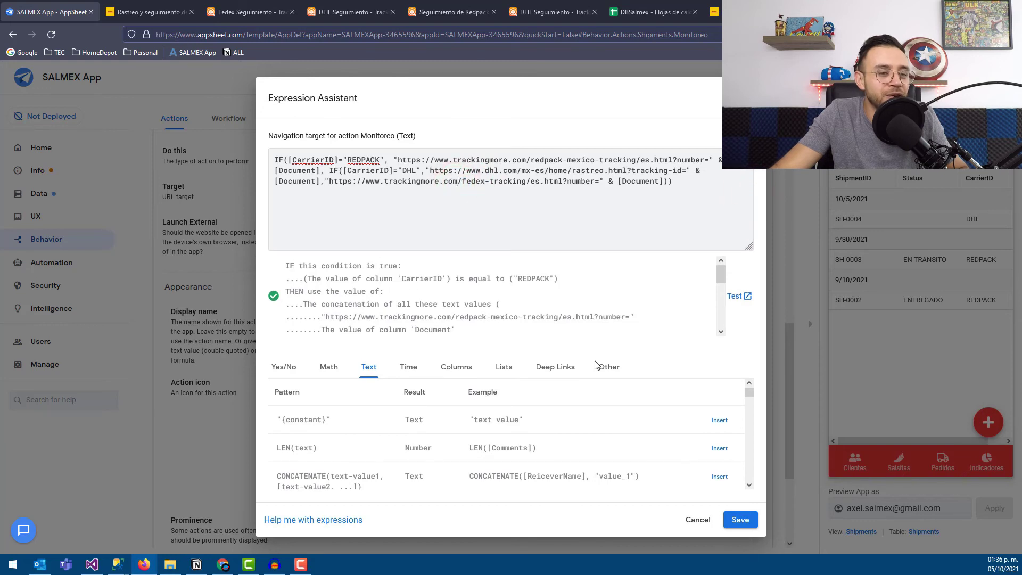
click(737, 518)
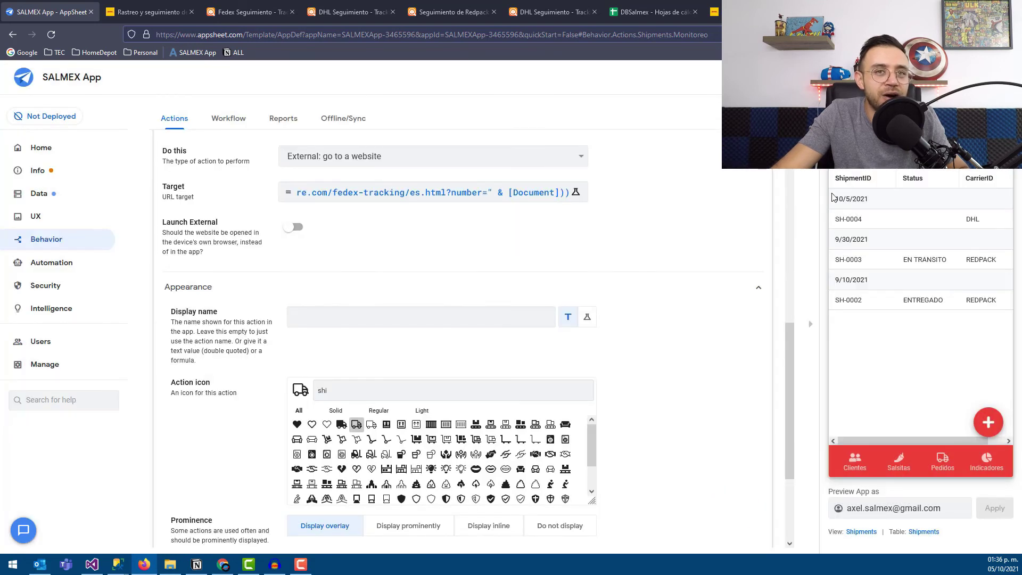
In the preview, change shipment SH-0004's carrier to ESTAFETA and save it.
click(856, 218)
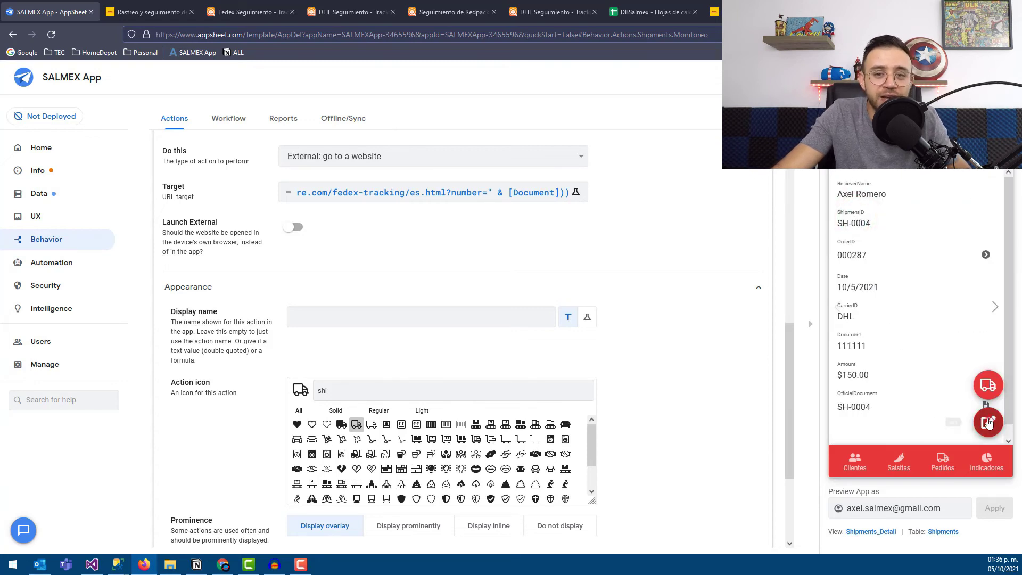
click(905, 364)
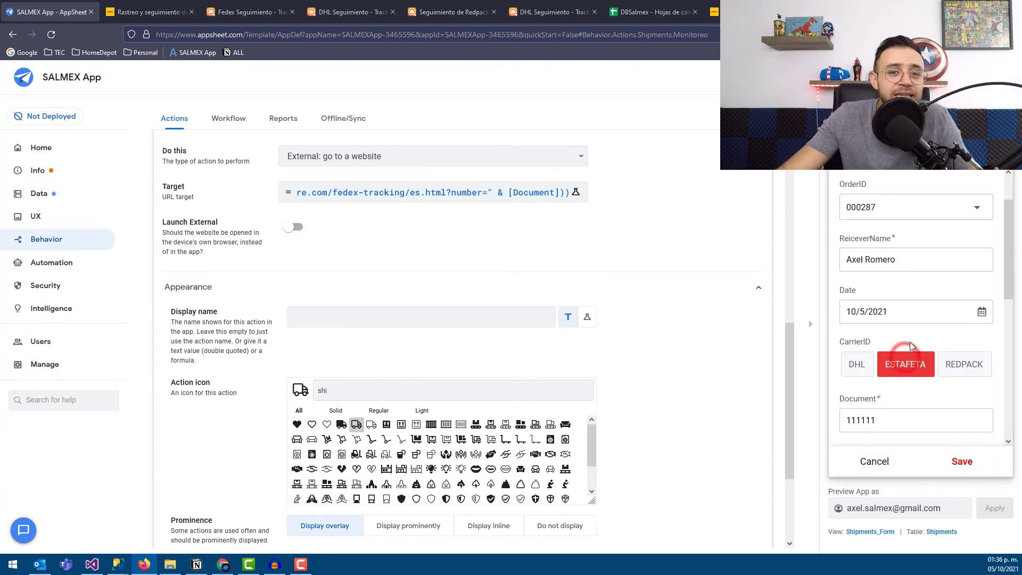
click(962, 461)
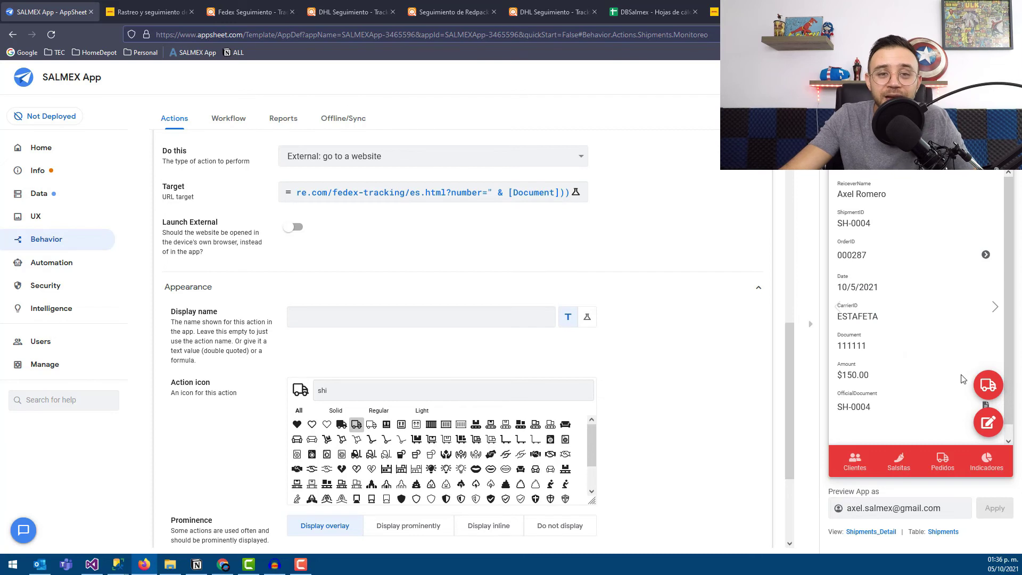
Run SH-0004's tracking action, then reopen Monitoreo's target formula in the editor.
click(989, 386)
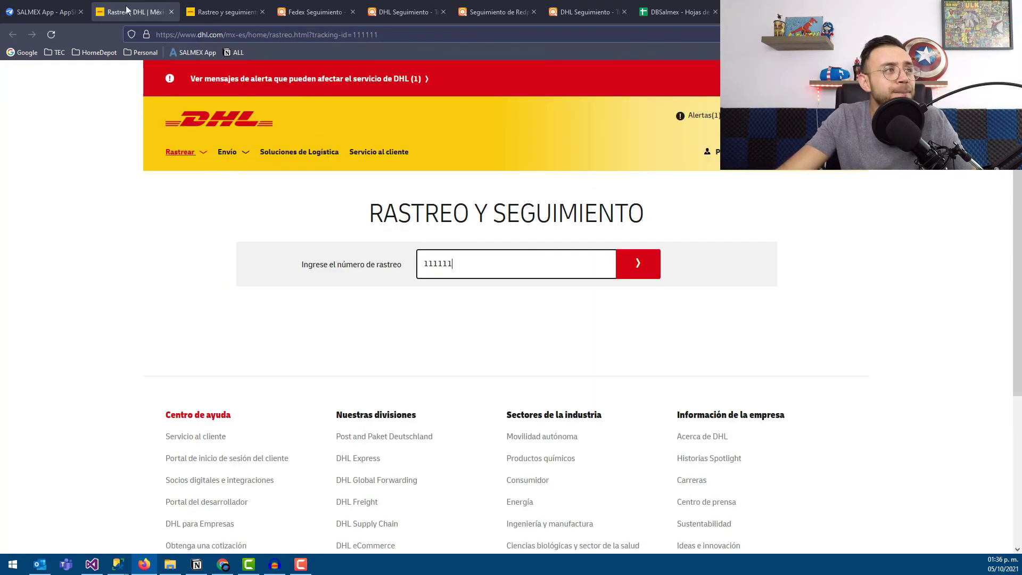
click(45, 11)
click(575, 192)
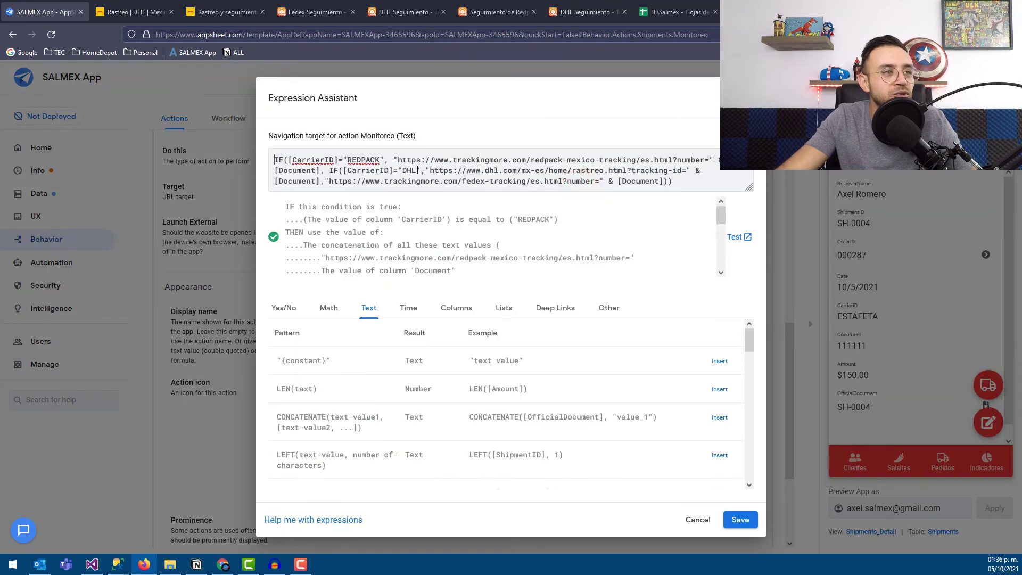
Review the DHL condition and the FedEx fallback link in the target formula, then save it.
double_click(414, 170)
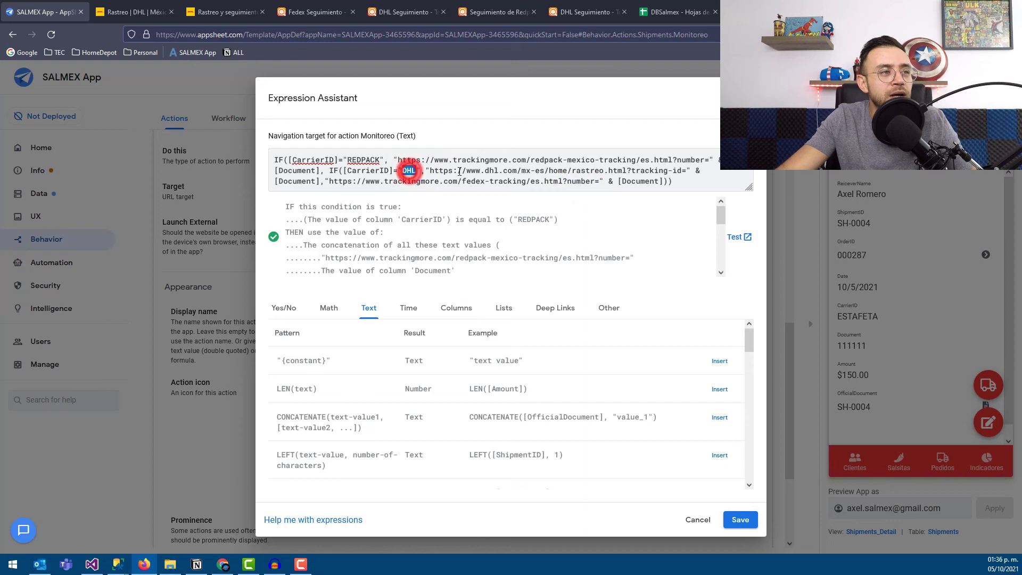
drag(484, 170, 663, 171)
click(431, 184)
drag(371, 182, 507, 182)
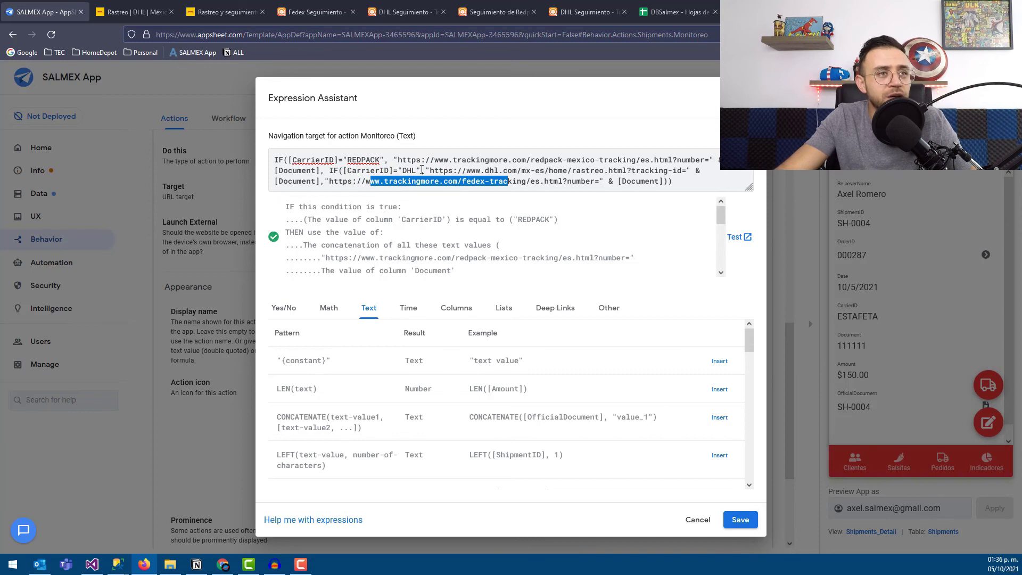
click(739, 520)
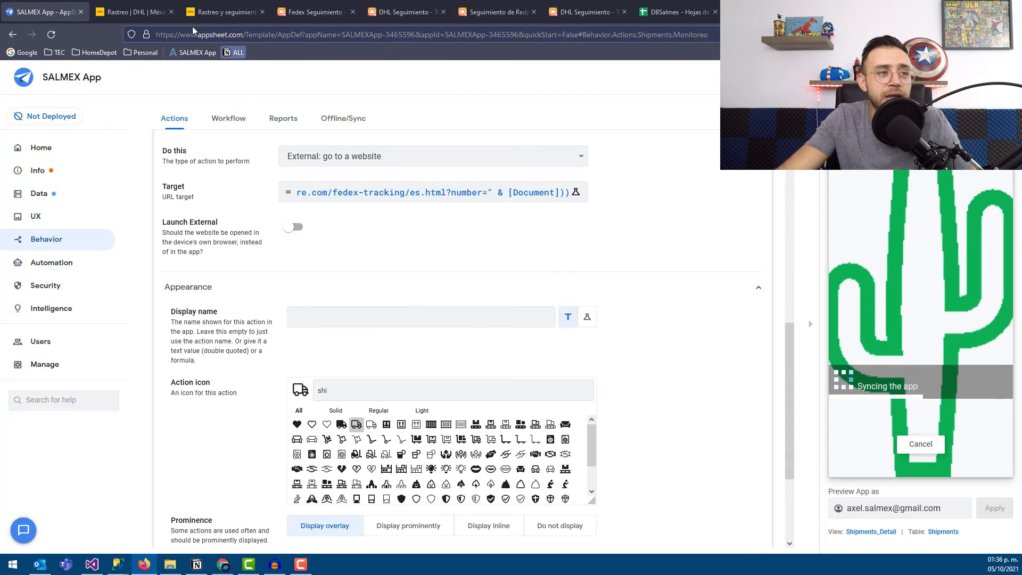
Close the leftover DHL and Estafeta tracking browser tabs.
click(149, 12)
click(171, 12)
click(171, 12)
click(171, 12)
click(171, 11)
click(172, 11)
click(171, 12)
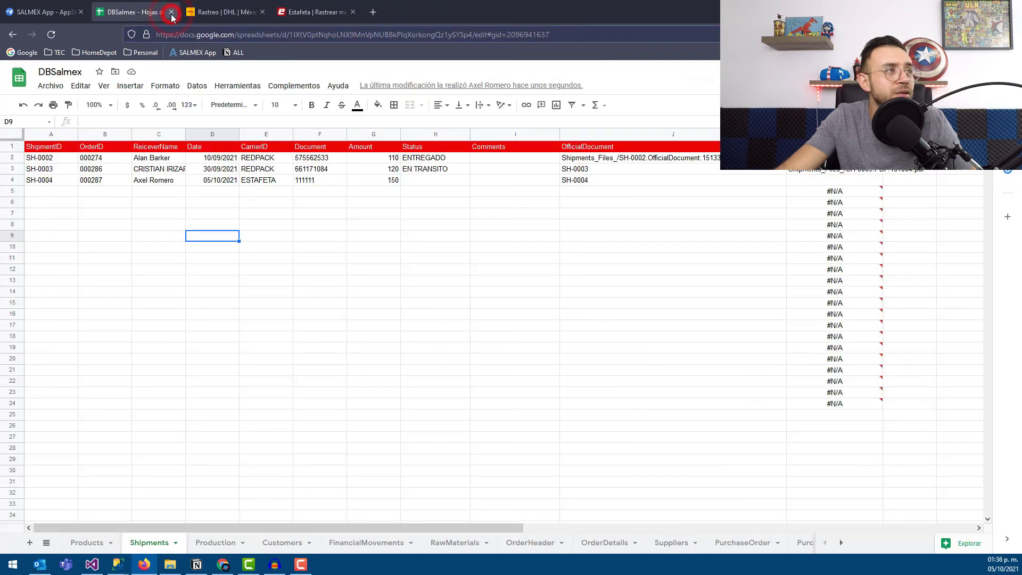
click(247, 12)
click(262, 11)
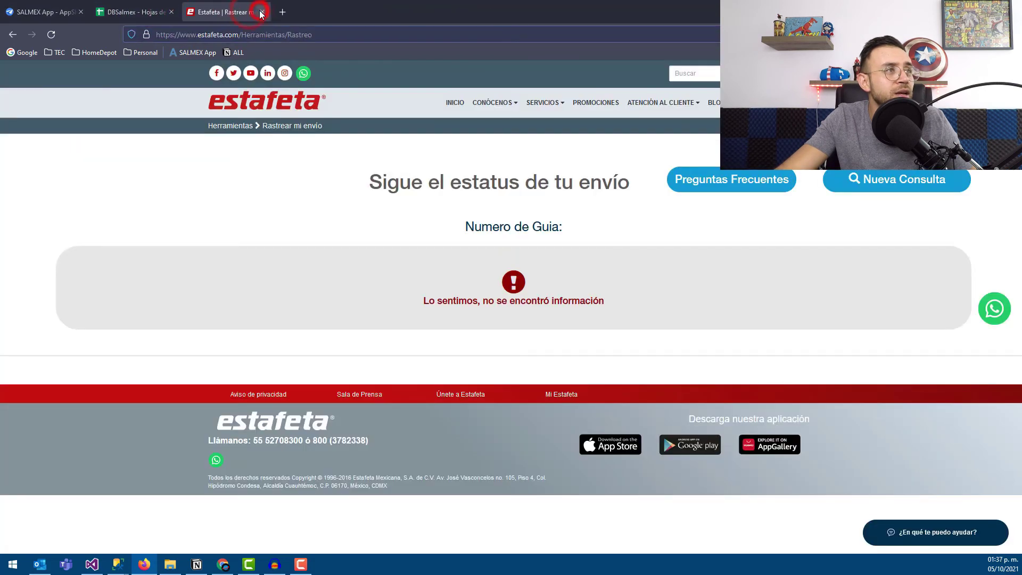
click(261, 11)
Run Monitoreo on the ESTAFETA shipment in the preview and close the DHL tab it opens.
click(29, 7)
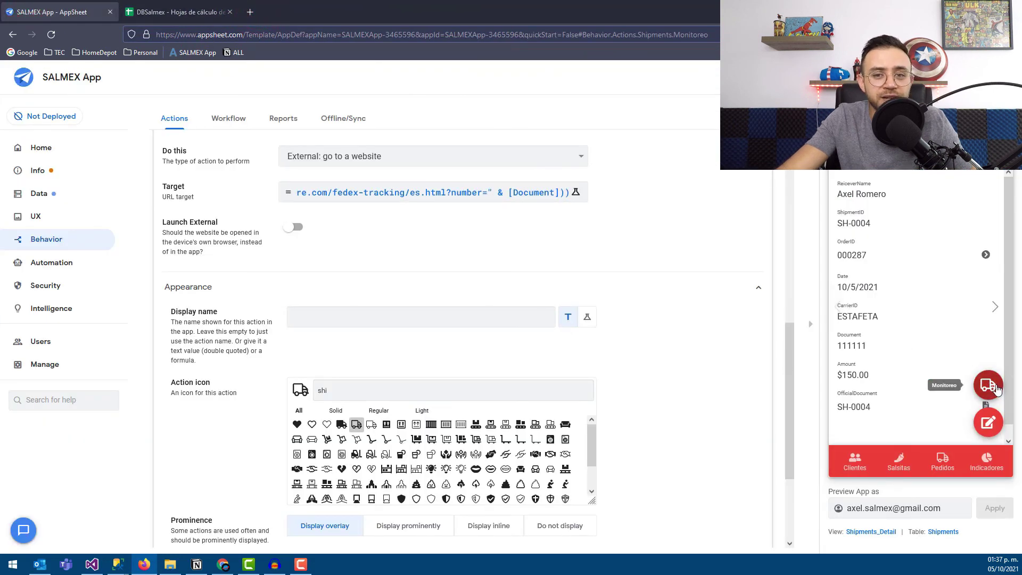
click(993, 388)
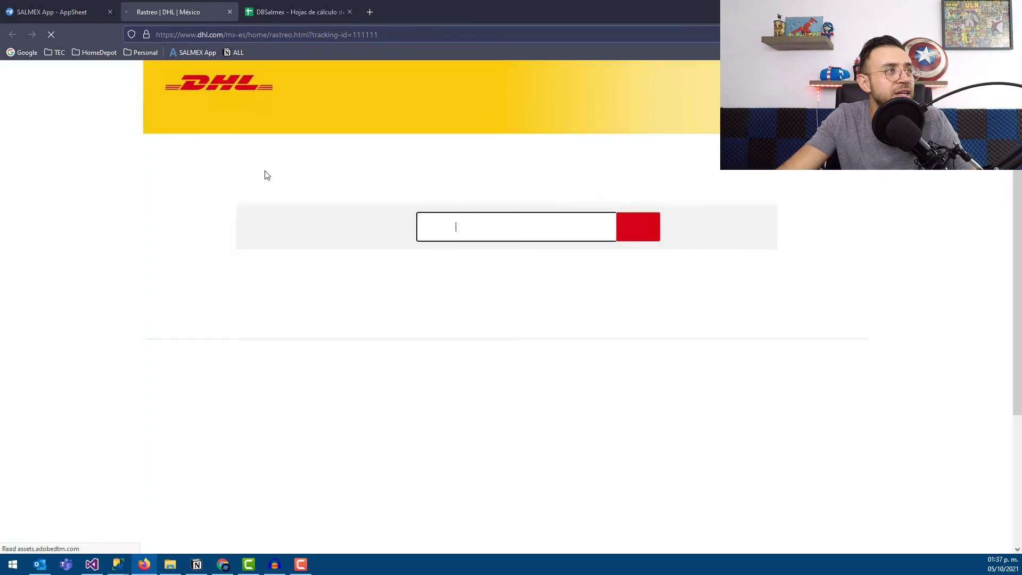
click(229, 12)
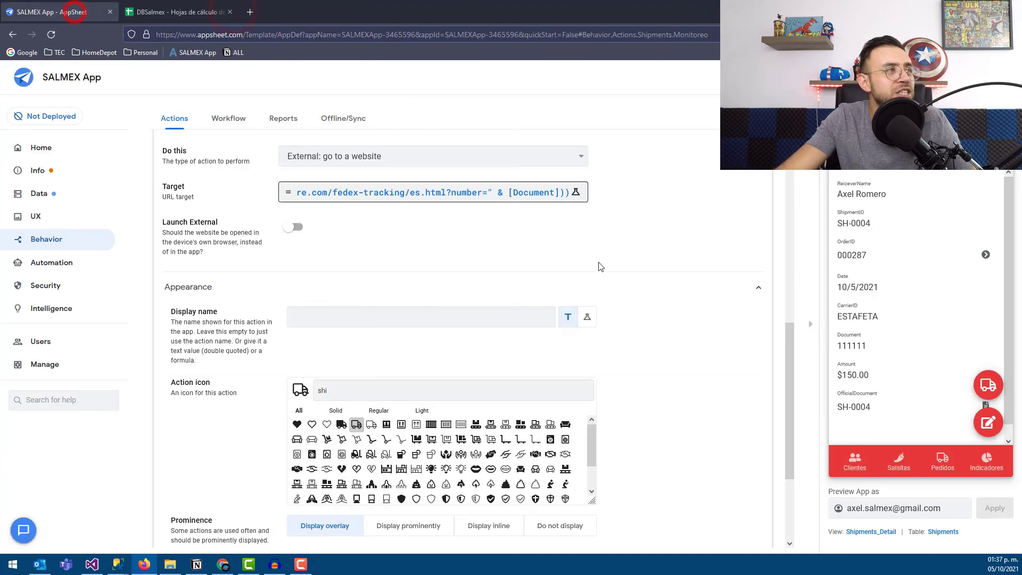
Delete the FedEx TrackingMore fallback expression from Monitoreo's target formula.
click(576, 194)
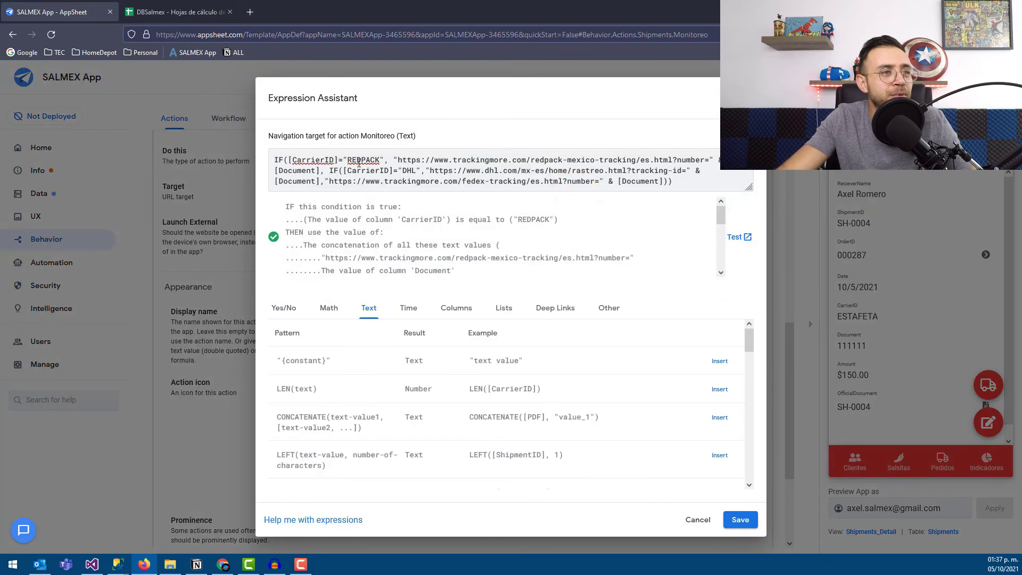
double_click(361, 160)
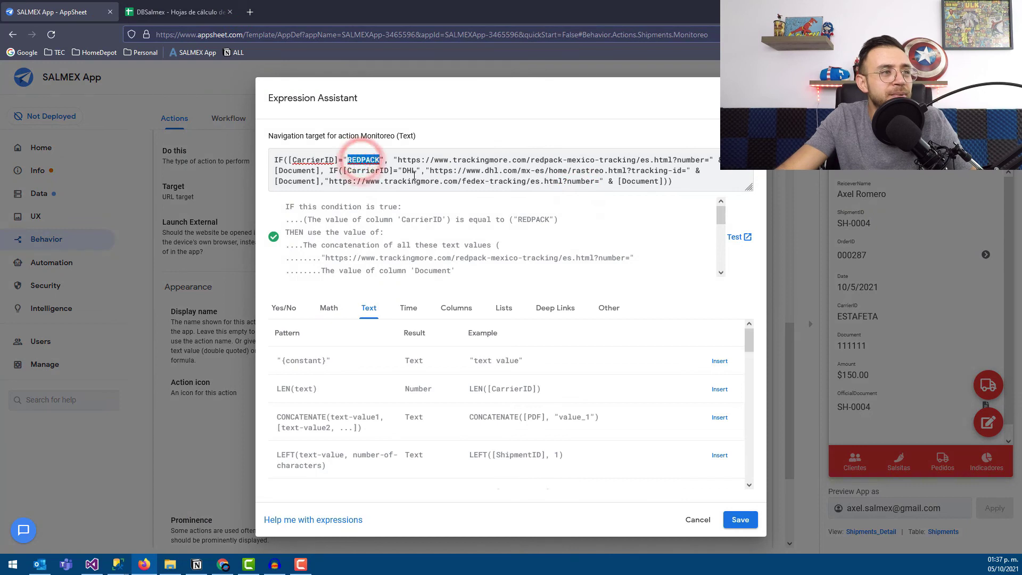
double_click(409, 171)
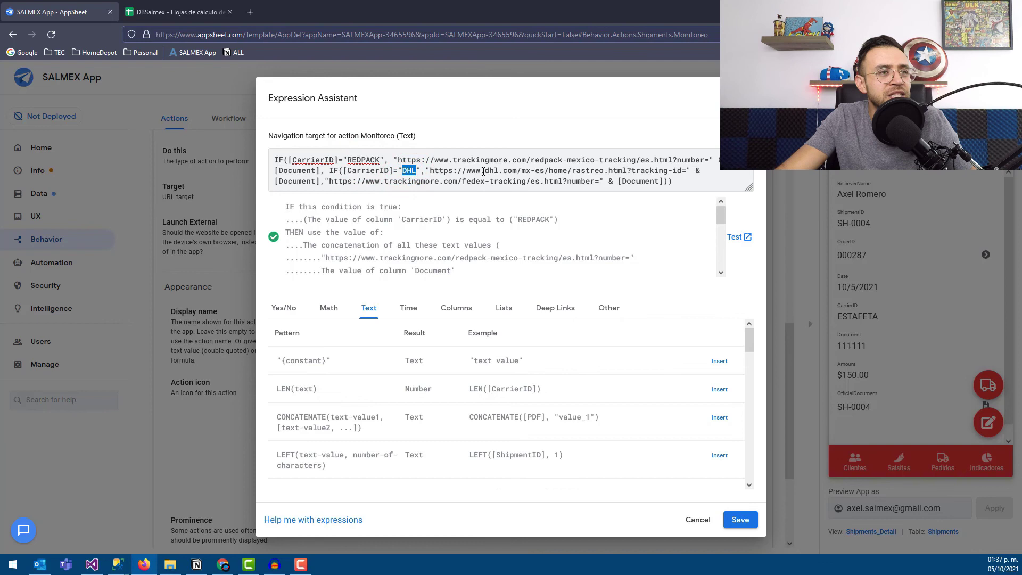
drag(535, 171, 626, 171)
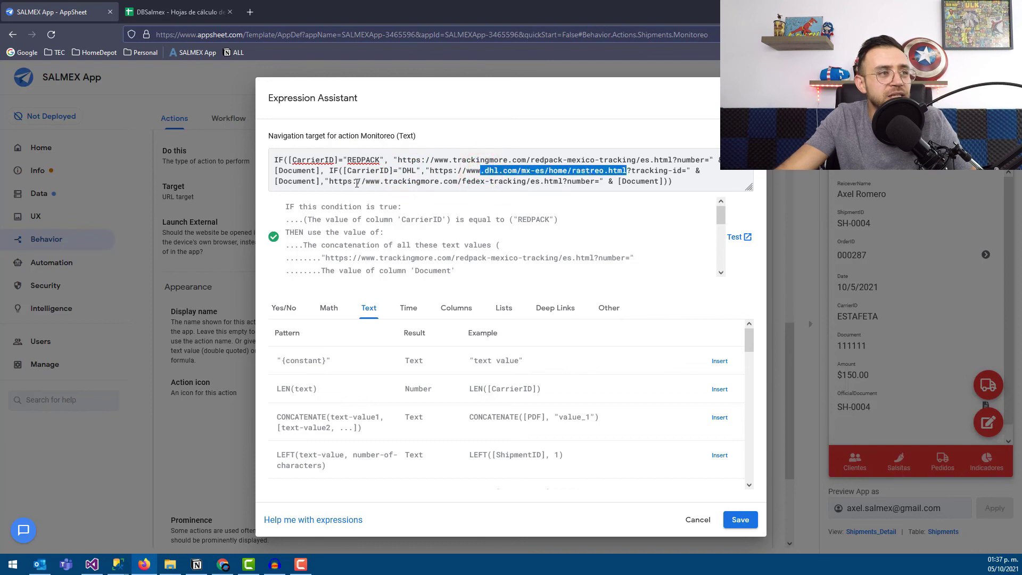
drag(356, 182, 535, 181)
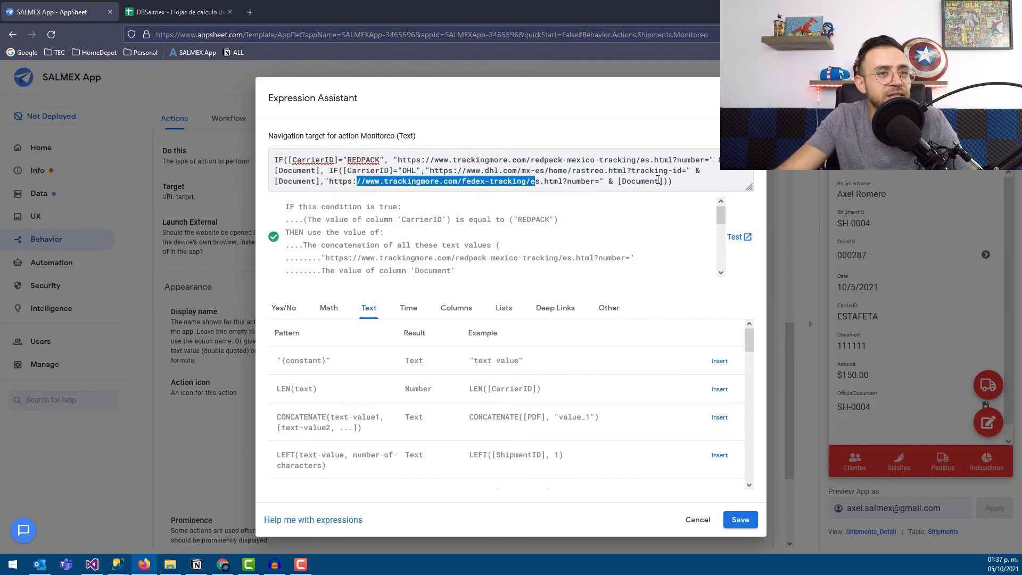
drag(662, 182, 333, 182)
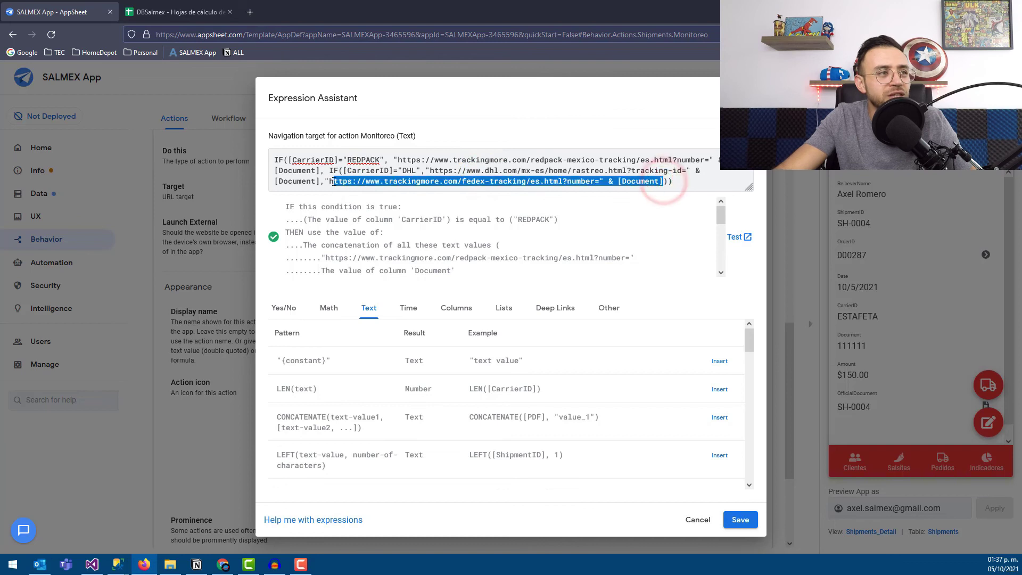
key(BackSpace)
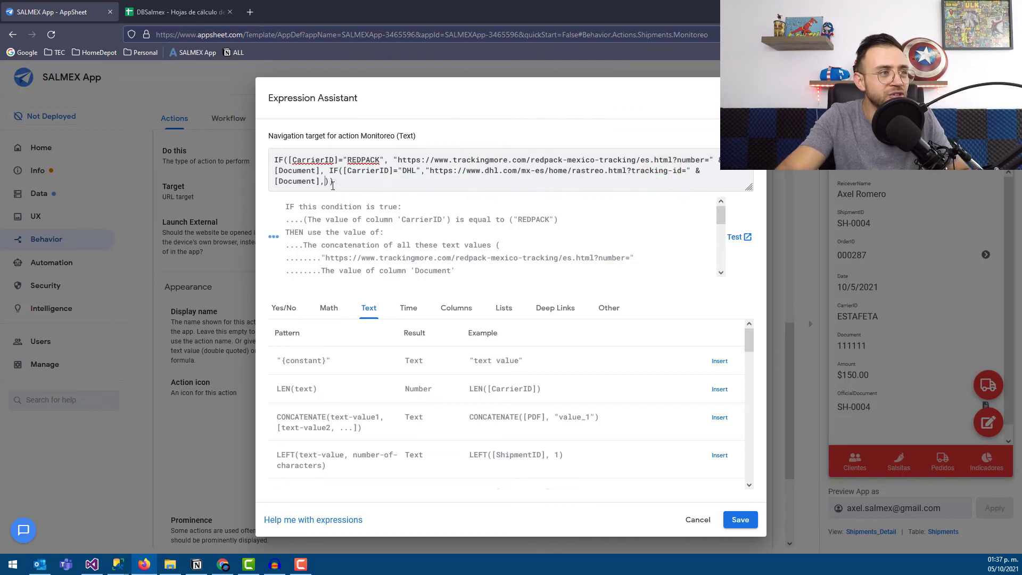
text(""www")
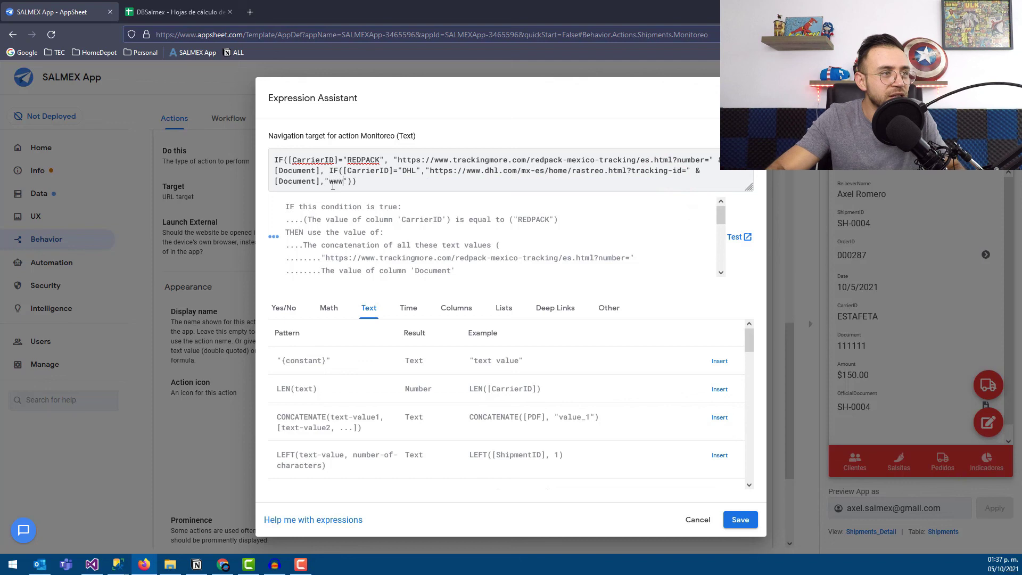
text(.google.)
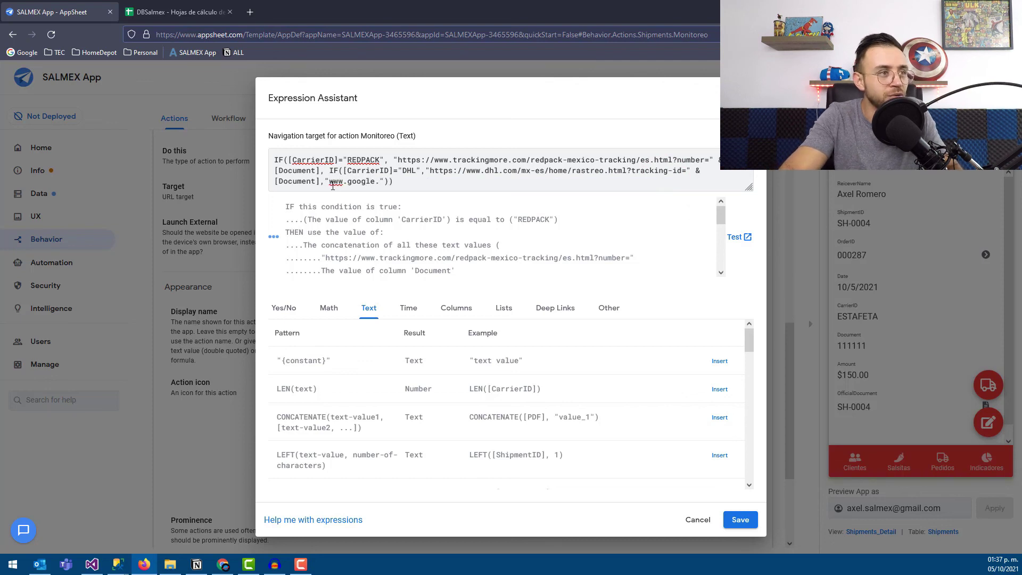
key(BackSpace)
key(BackSpace)
key(BackSpace)
text(com.mx)
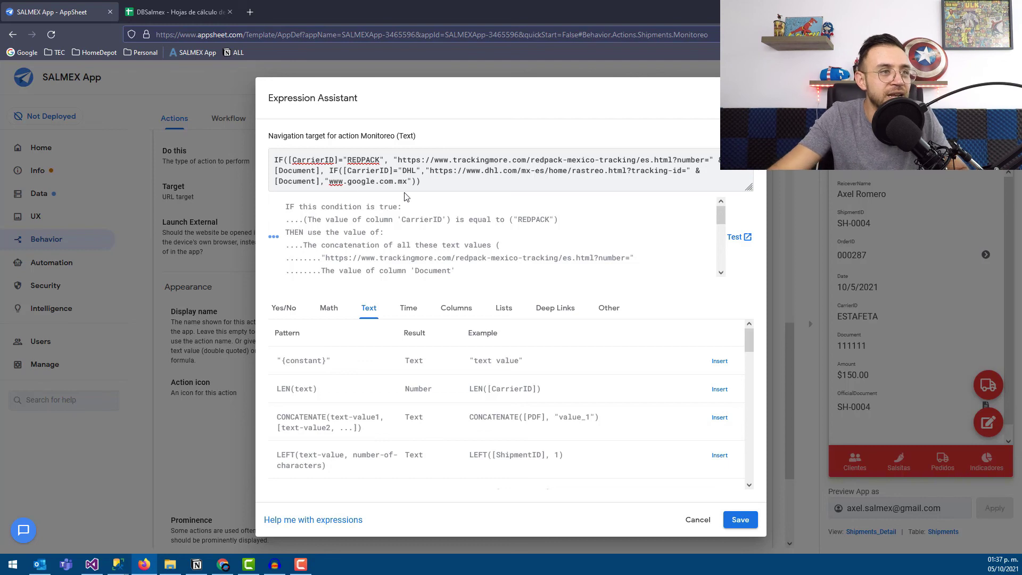
click(405, 206)
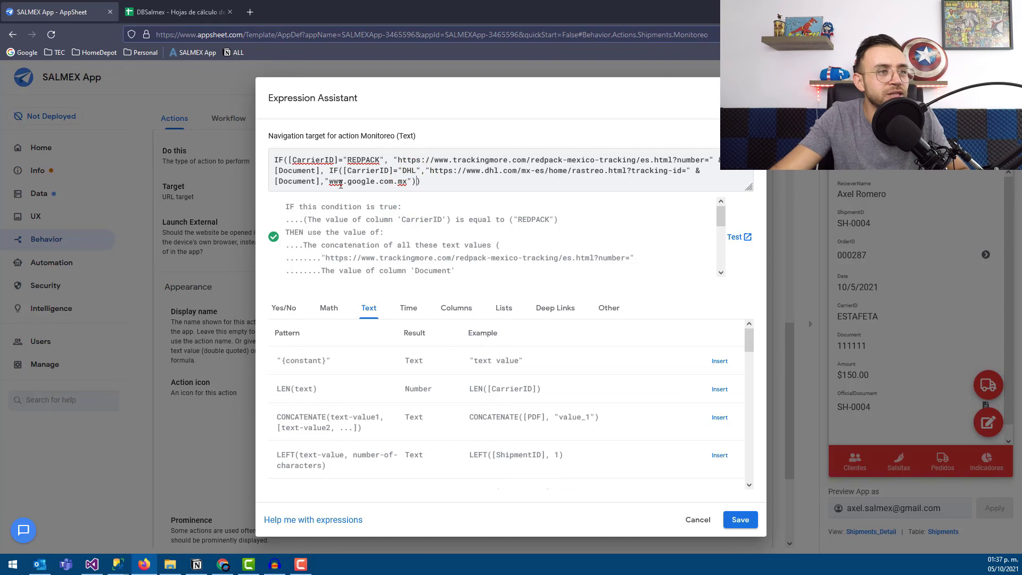
click(740, 520)
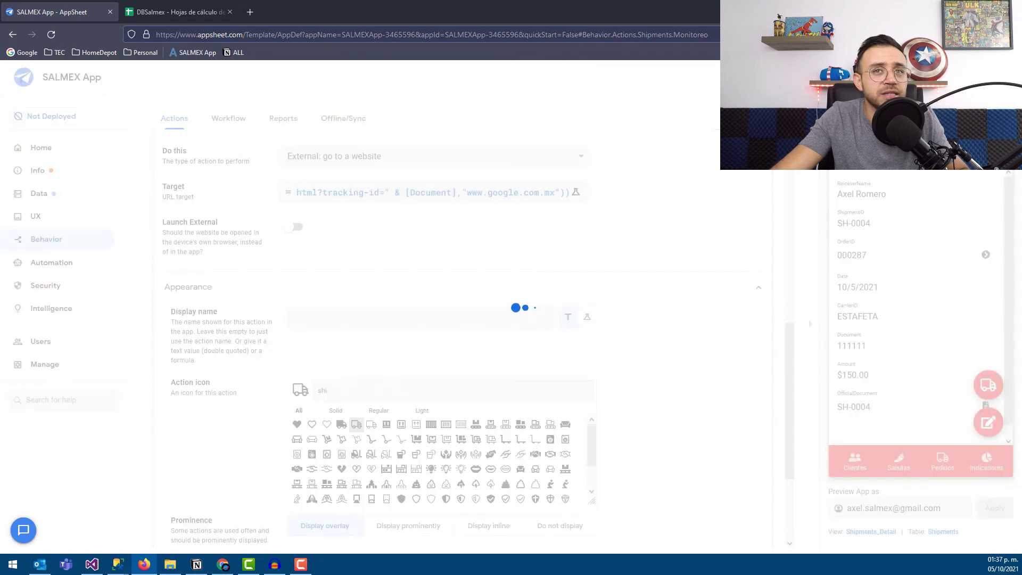
In the DBSalmex sheet, confirm shipment SH-0004's CarrierID in E4 is ESTAFETA.
click(160, 11)
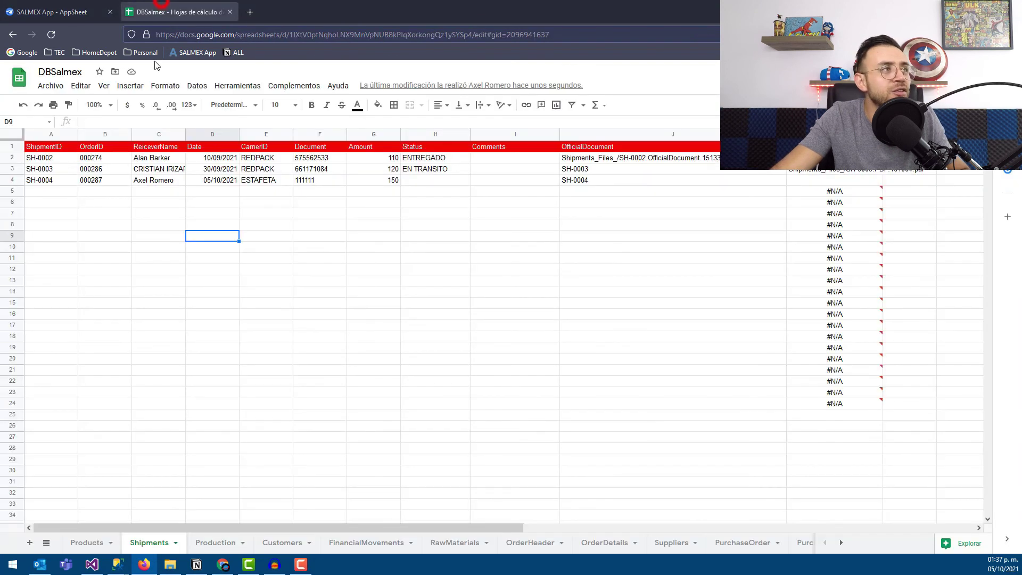
click(103, 215)
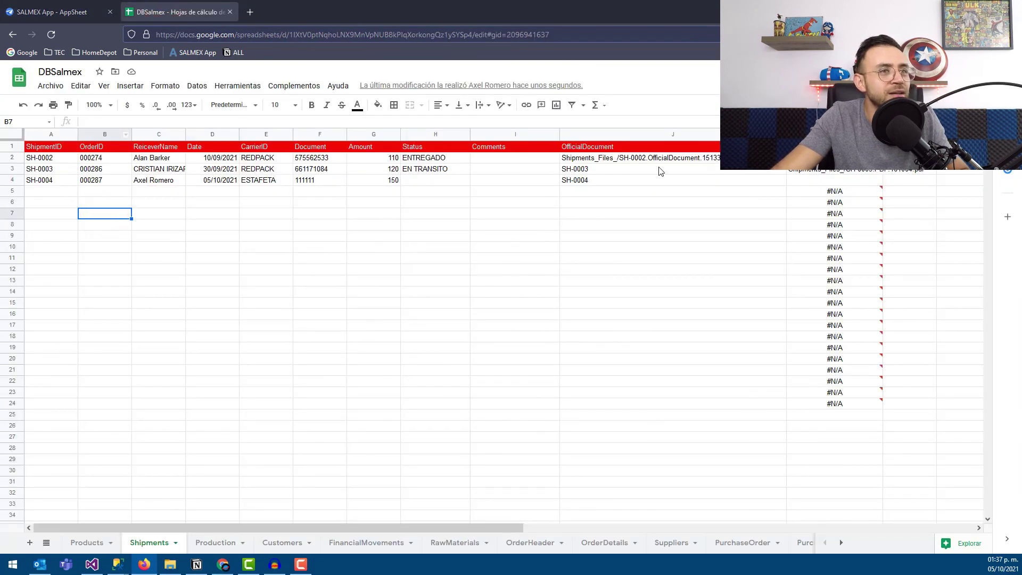
click(359, 169)
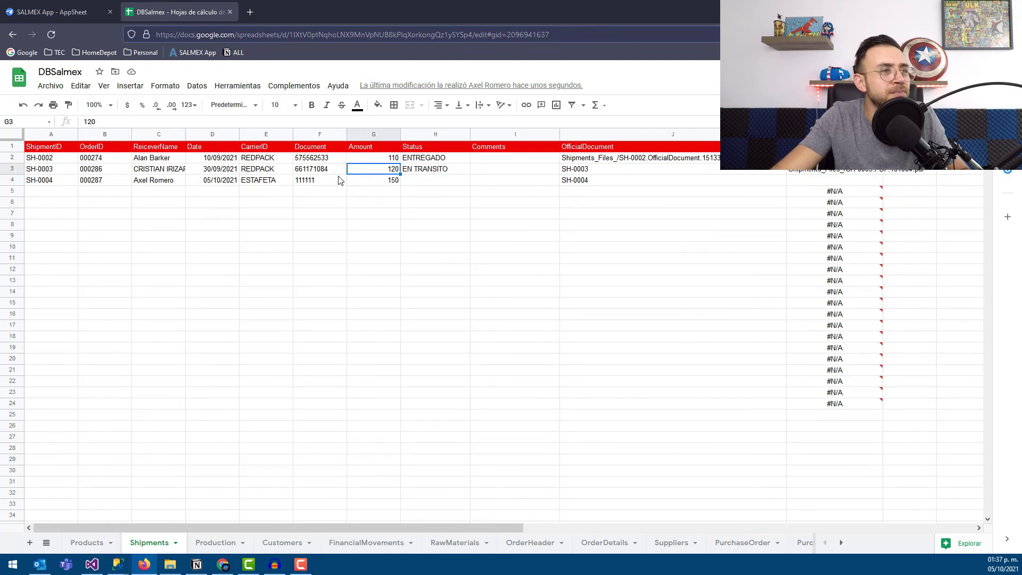
click(283, 181)
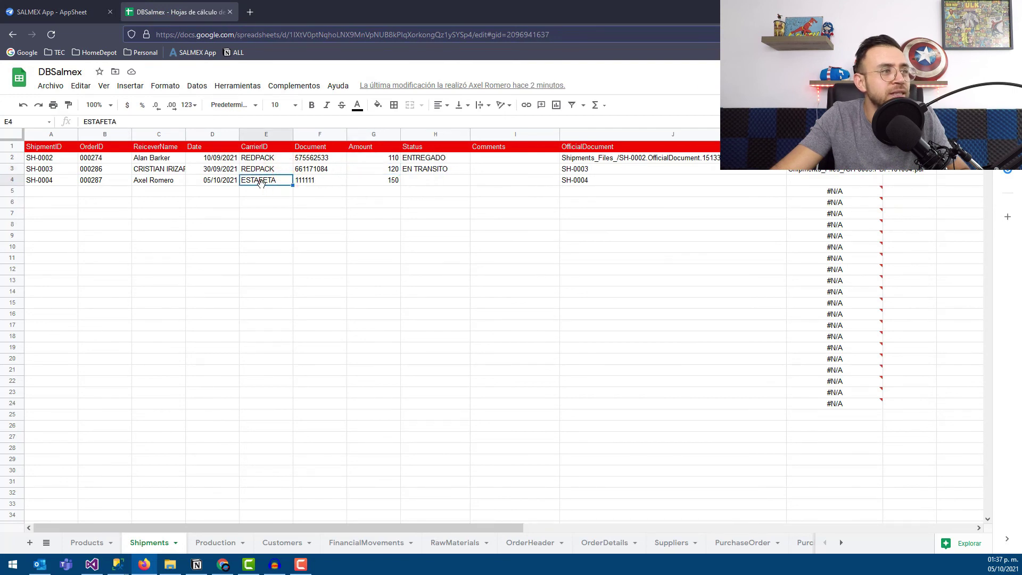
Run Monitoreo on the ESTAFETA shipment to open Google Mexico, then reopen the target formula.
click(70, 14)
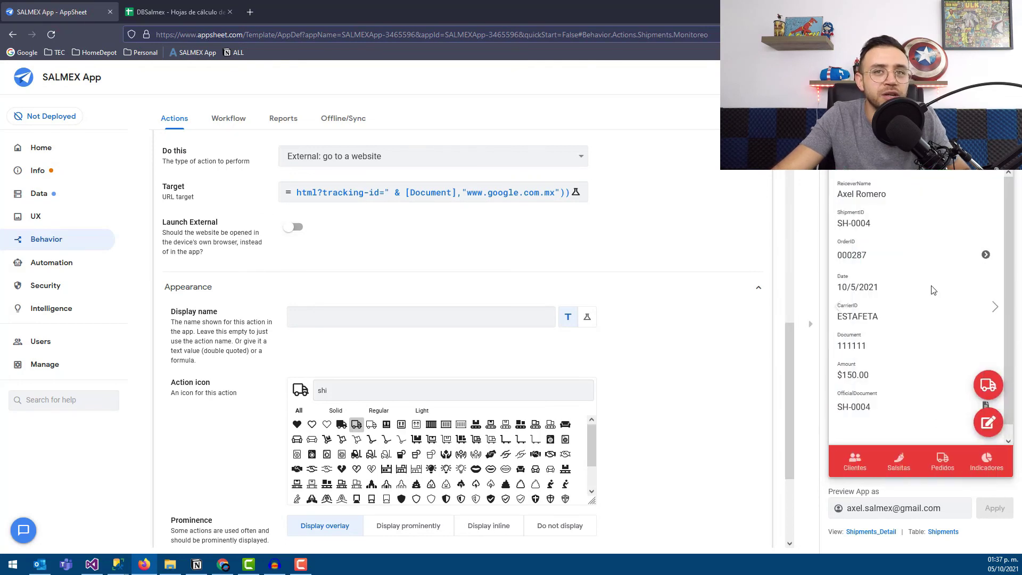
click(988, 385)
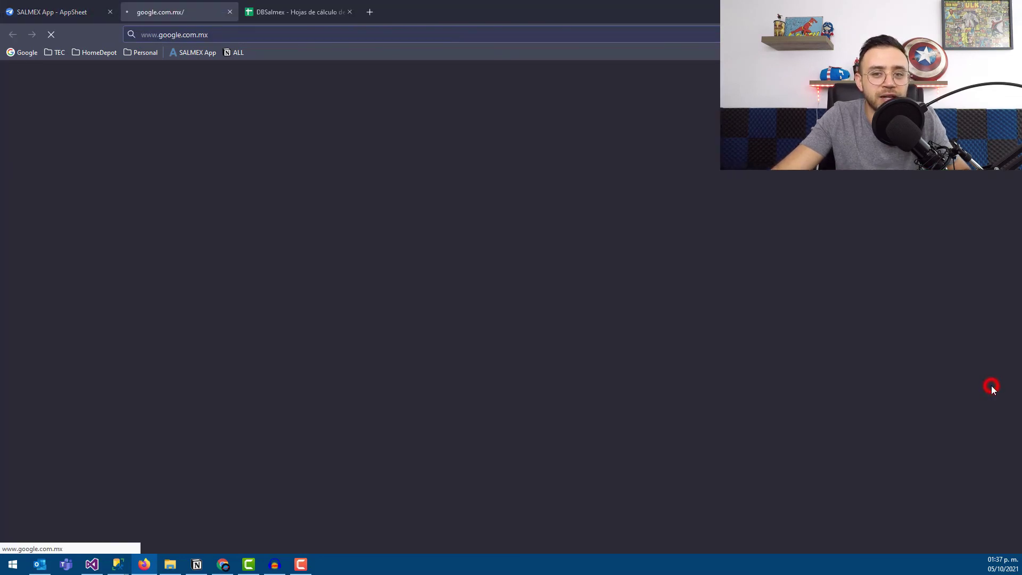
click(23, 7)
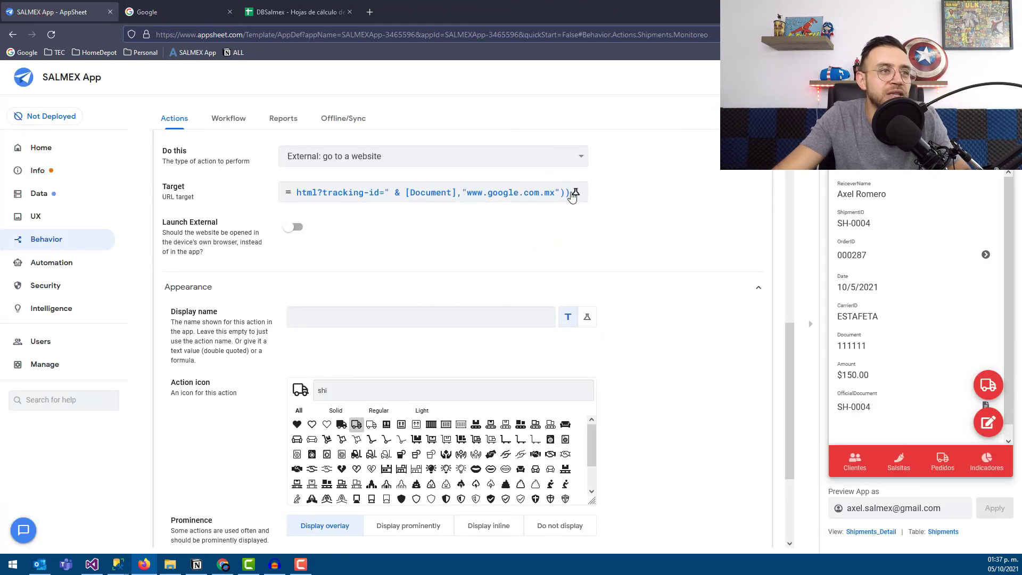
click(576, 192)
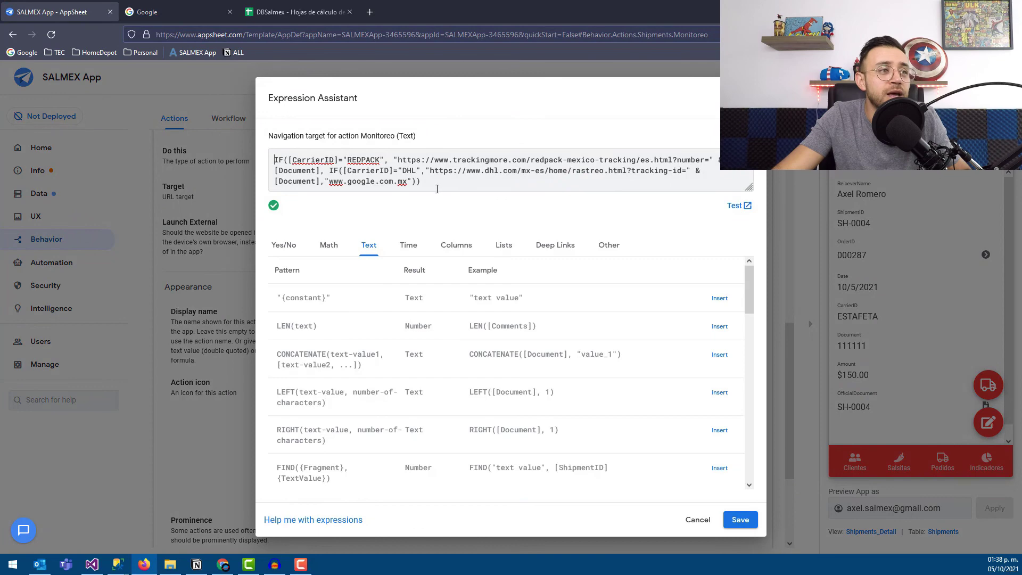
drag(432, 184, 274, 171)
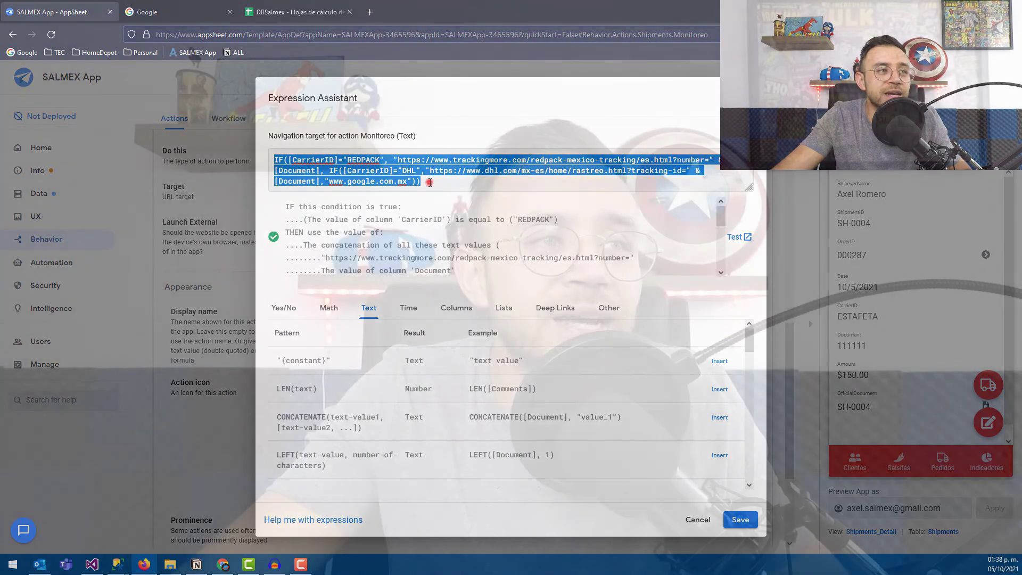